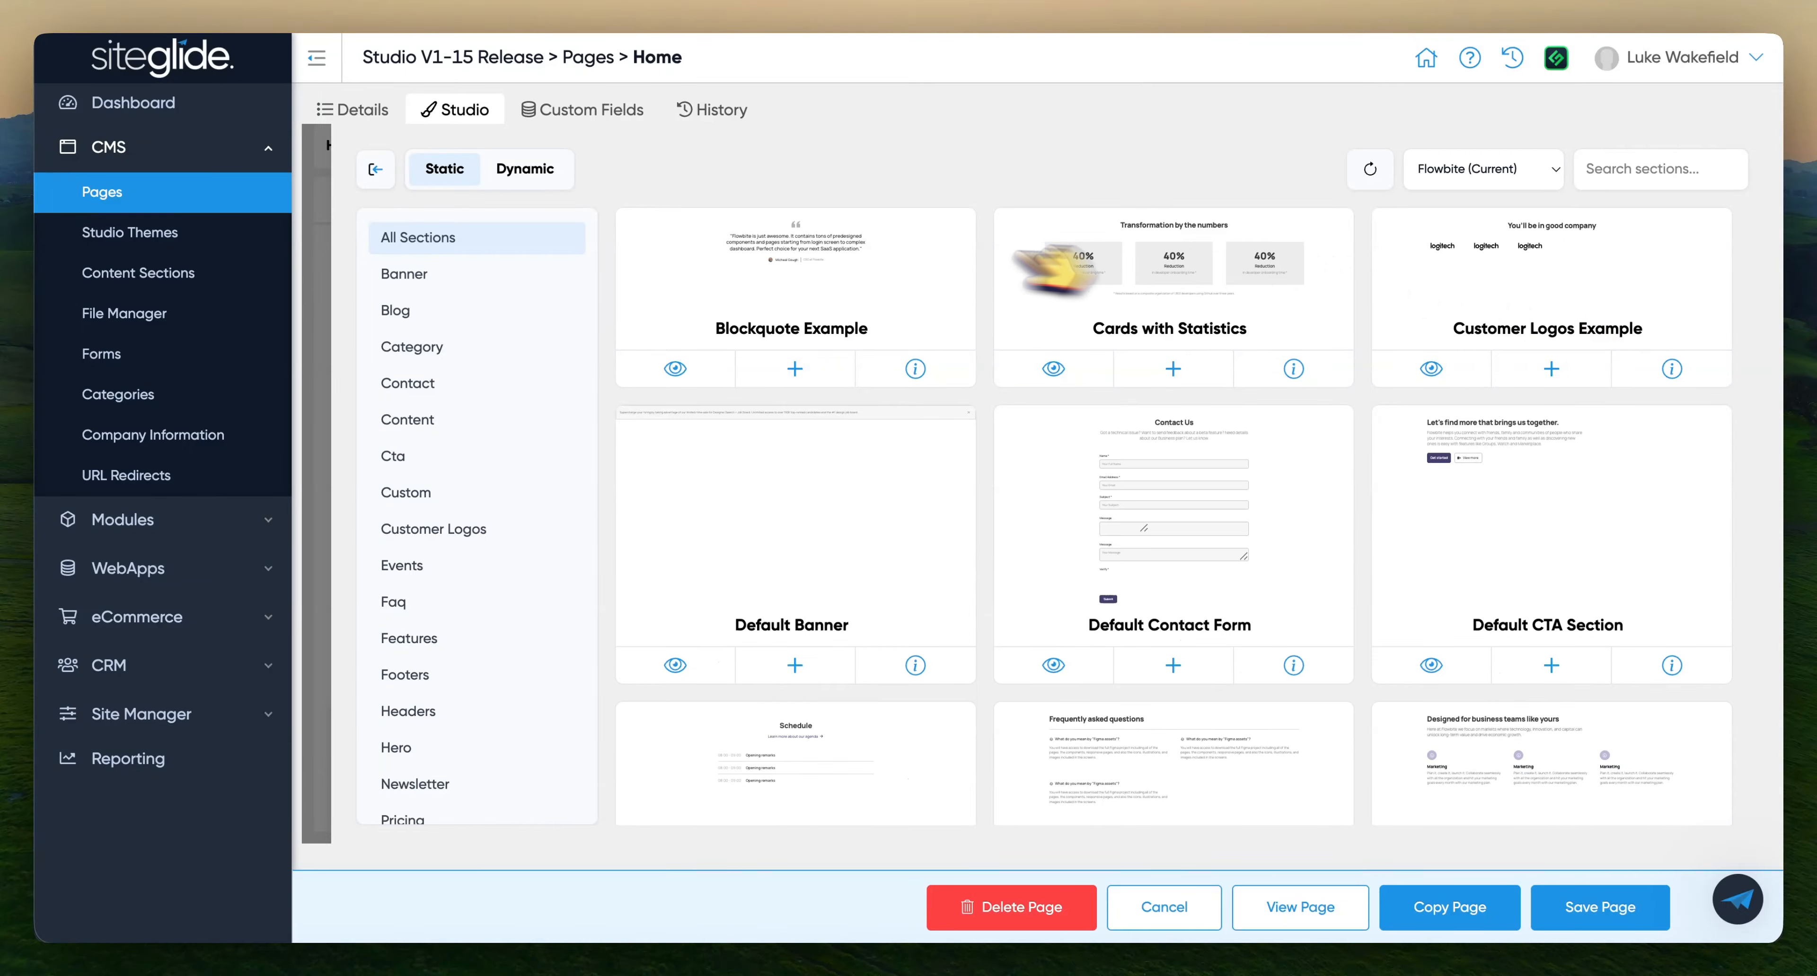
Leave the section library and make the Default Hero Section global, overriding all of its instances
left_click(375, 169)
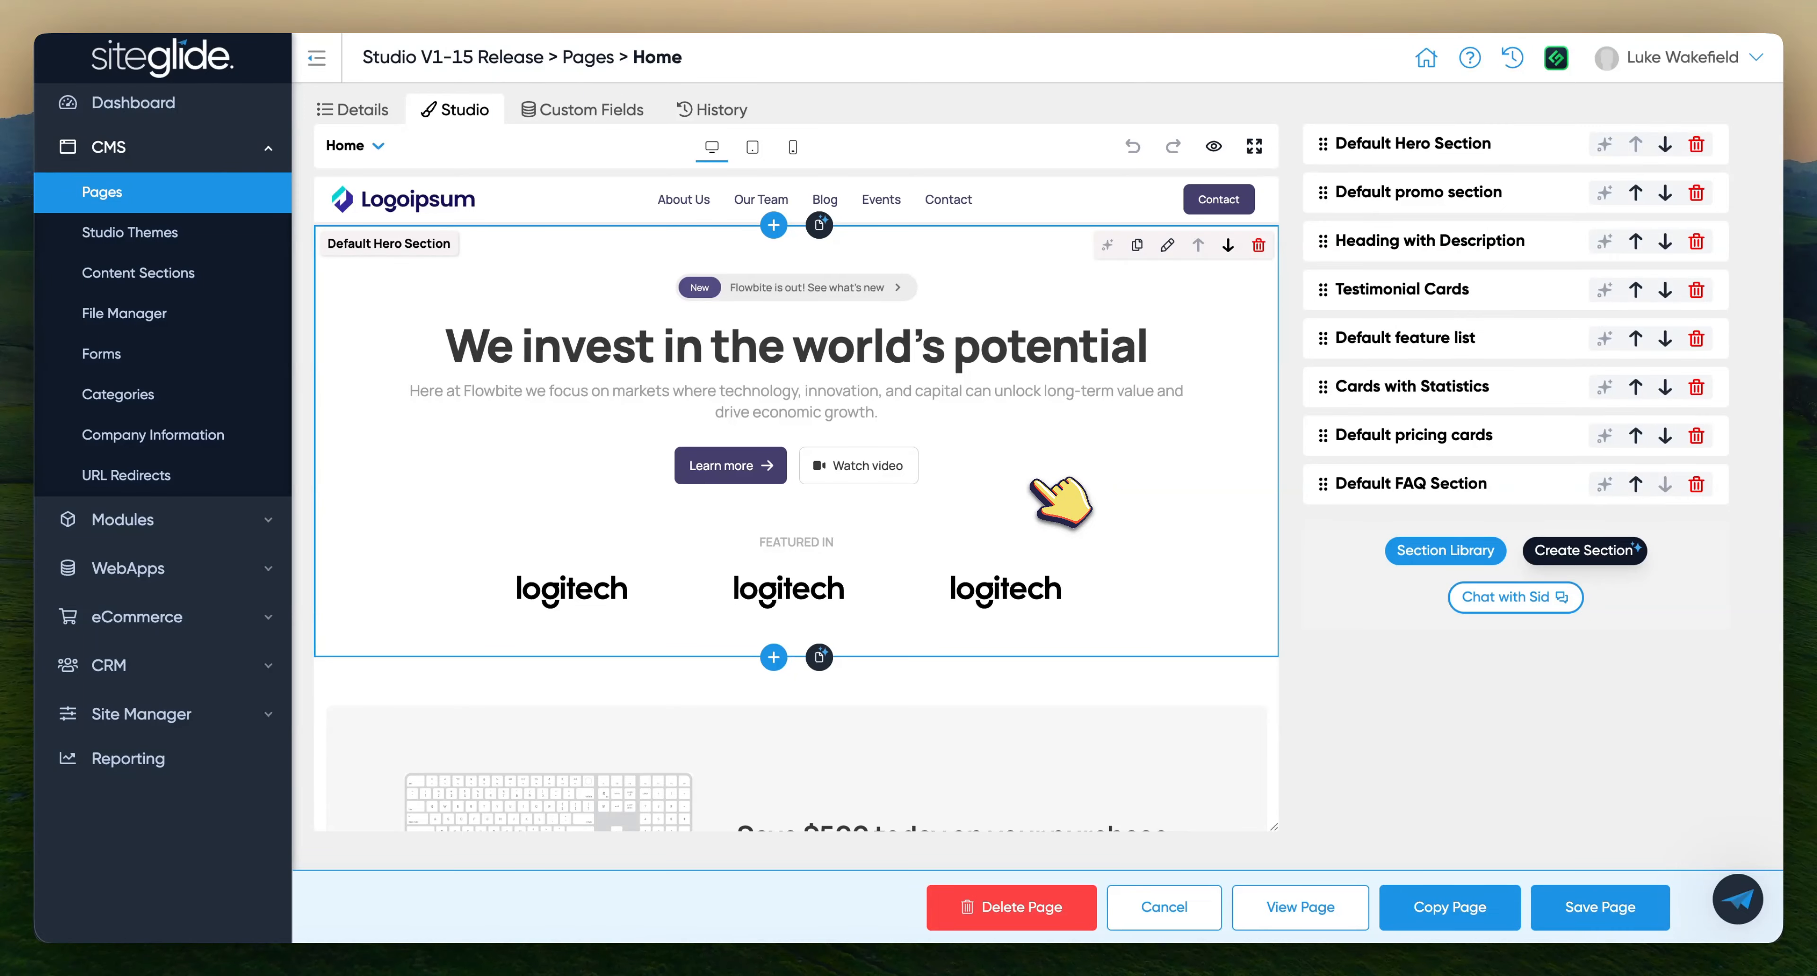
left_click(1005, 396)
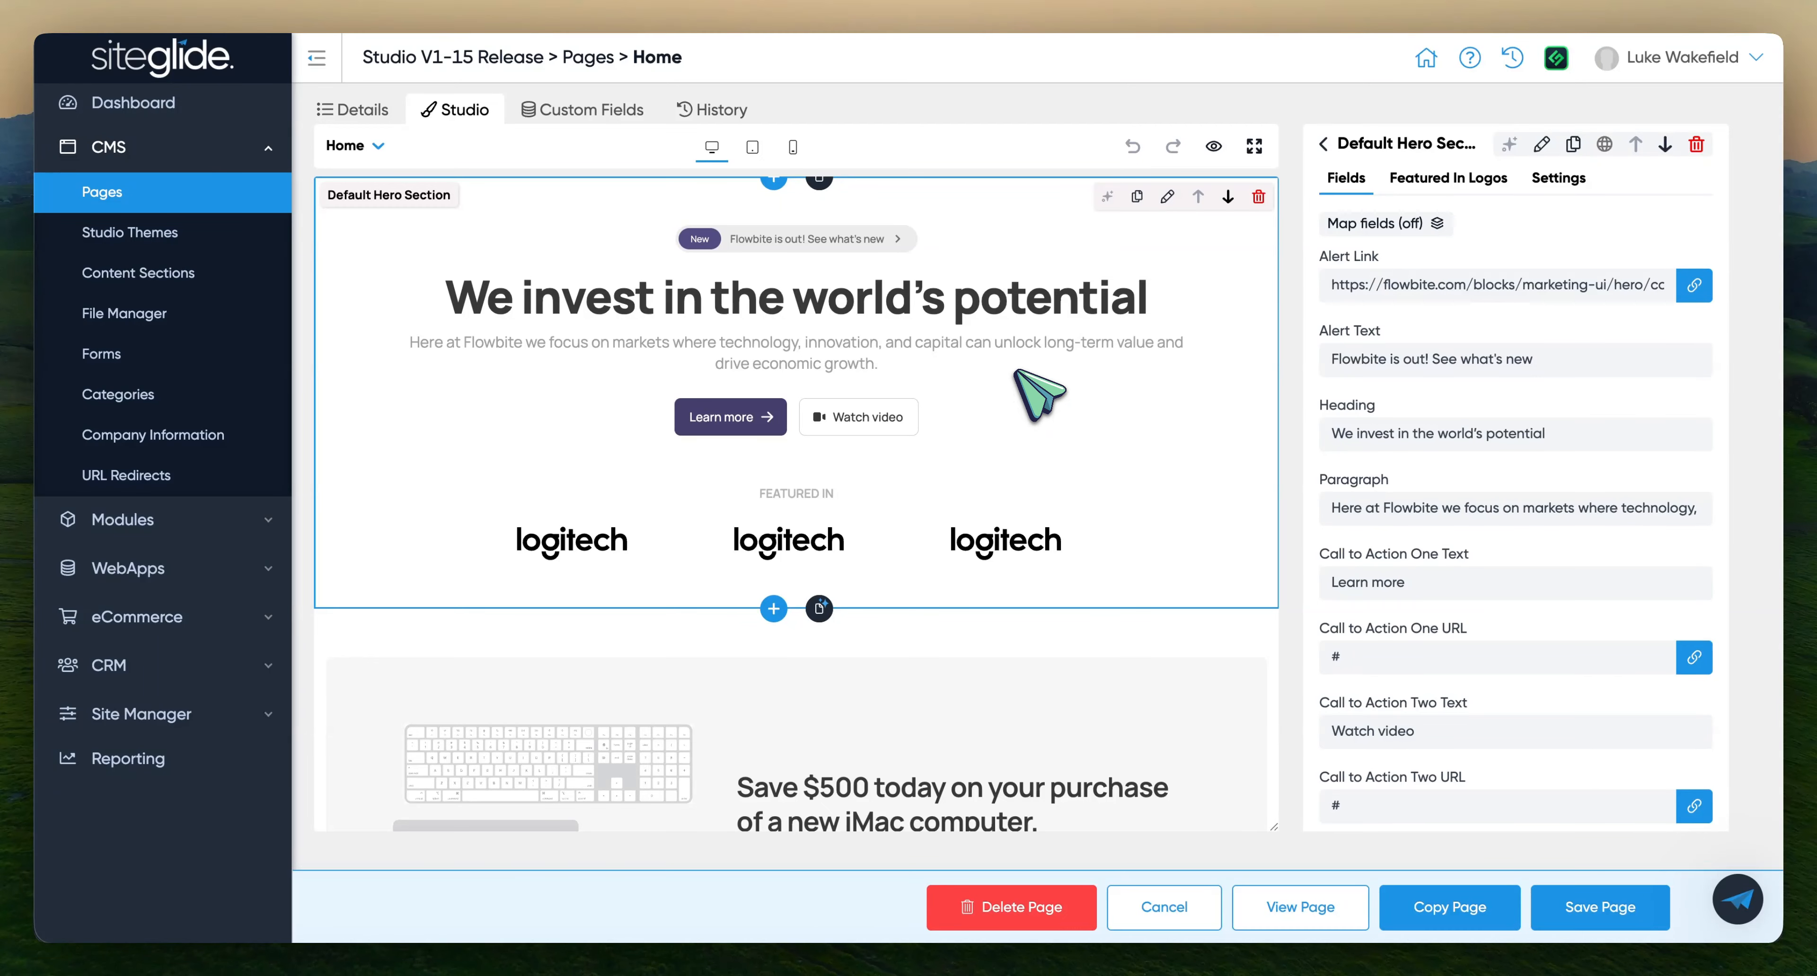
left_click(1324, 144)
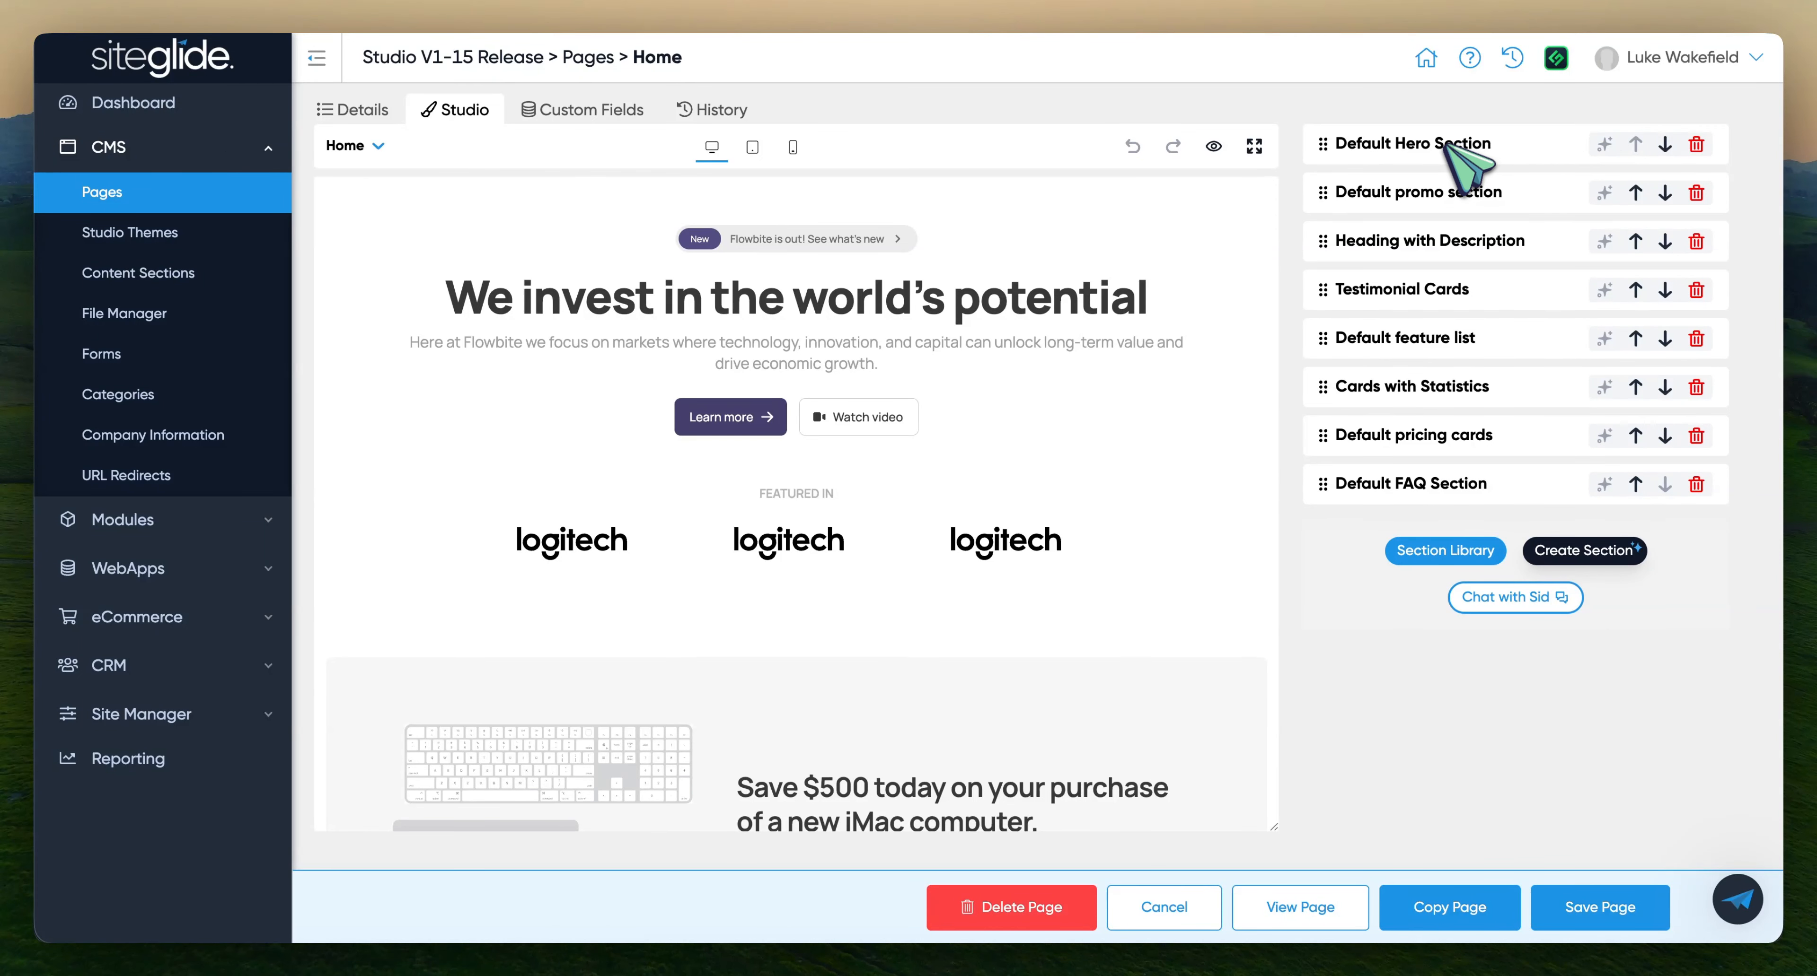
left_click(1073, 302)
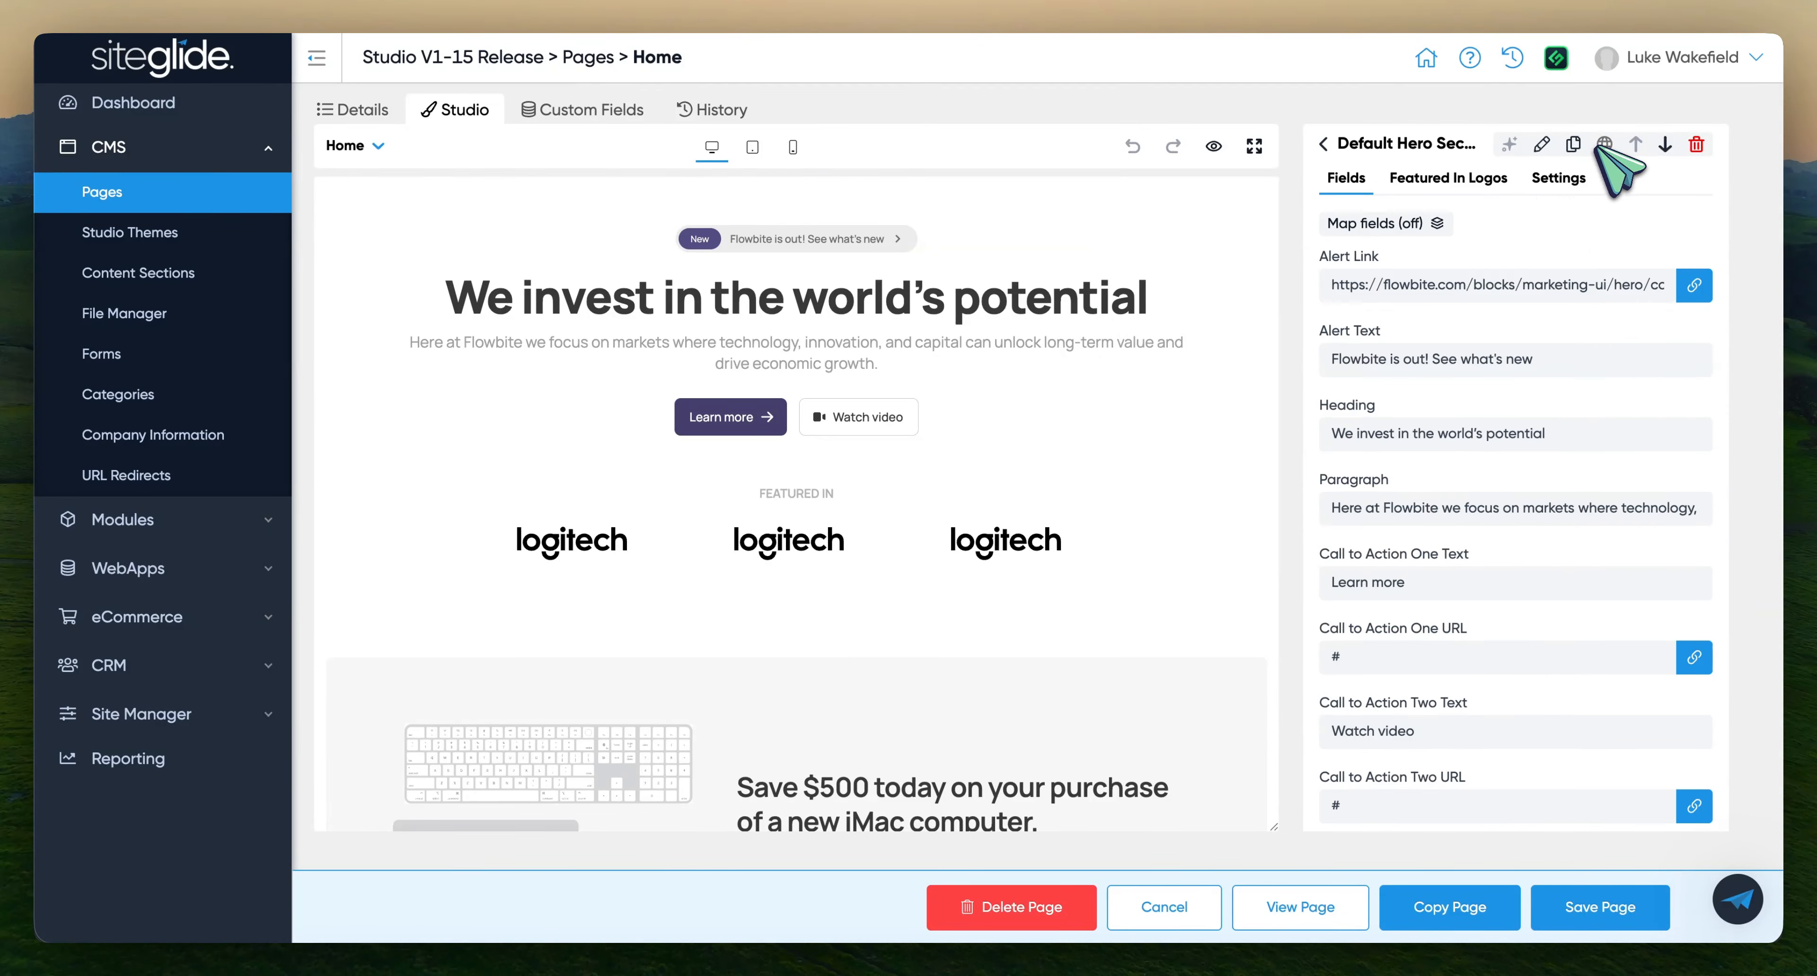
left_click(1330, 144)
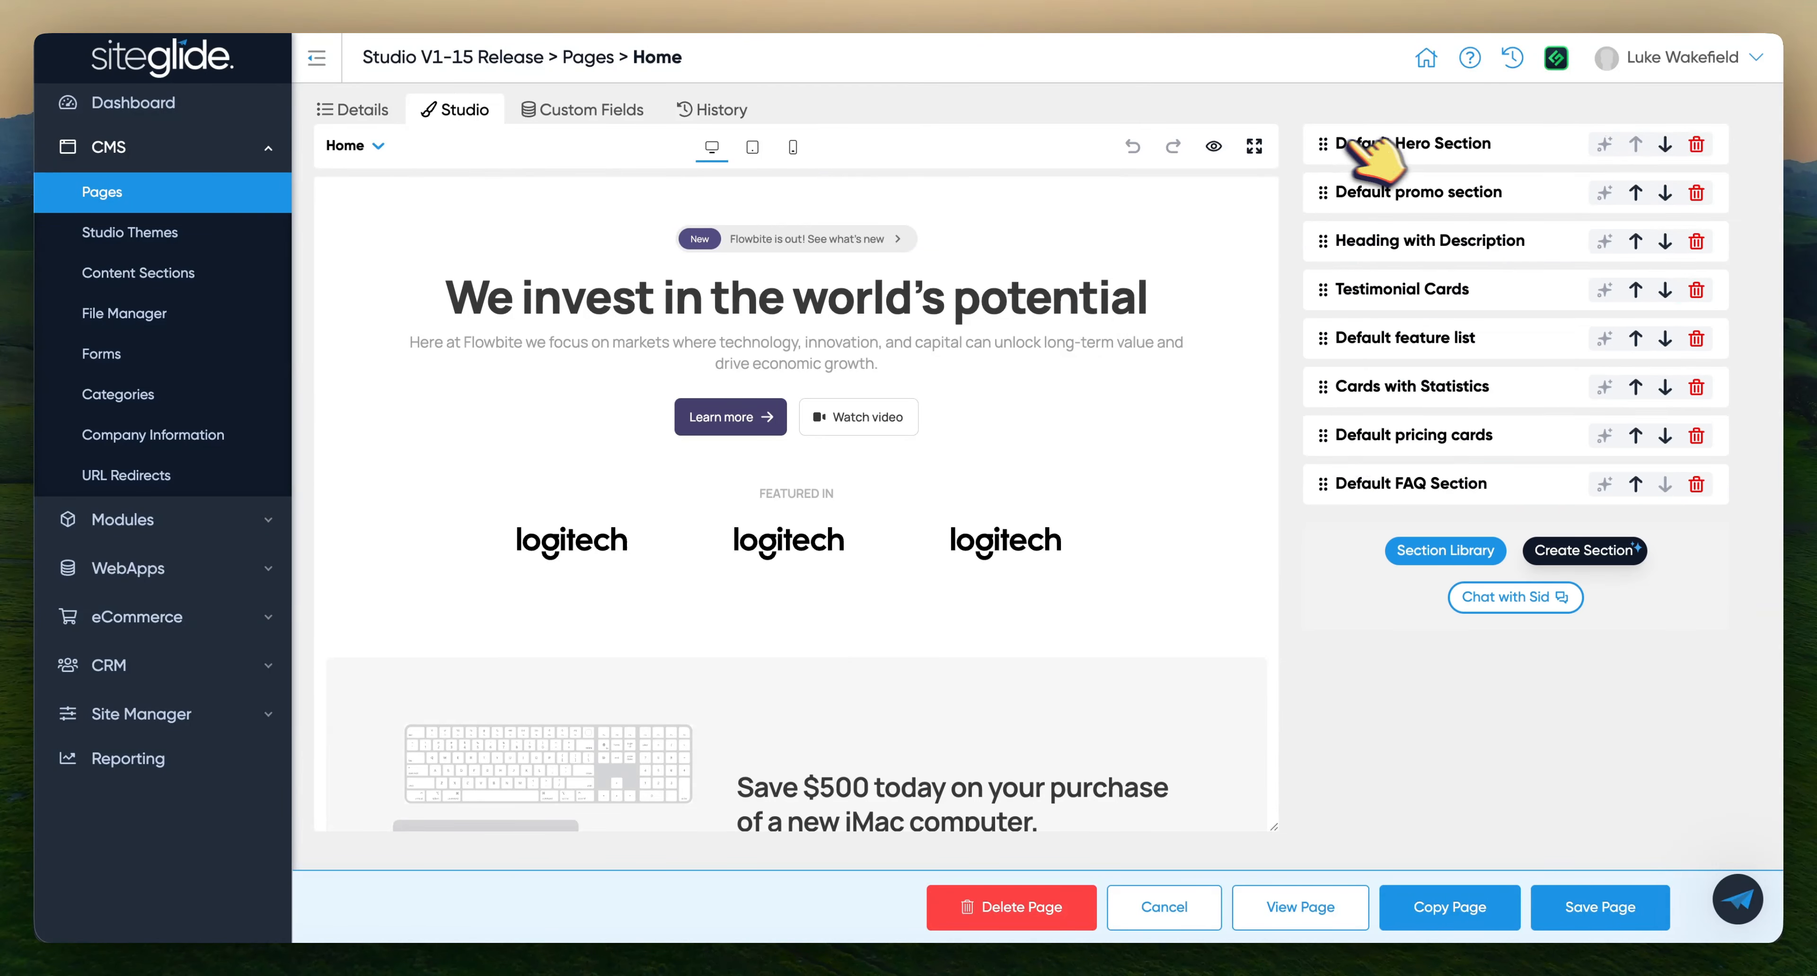
left_click(1214, 271)
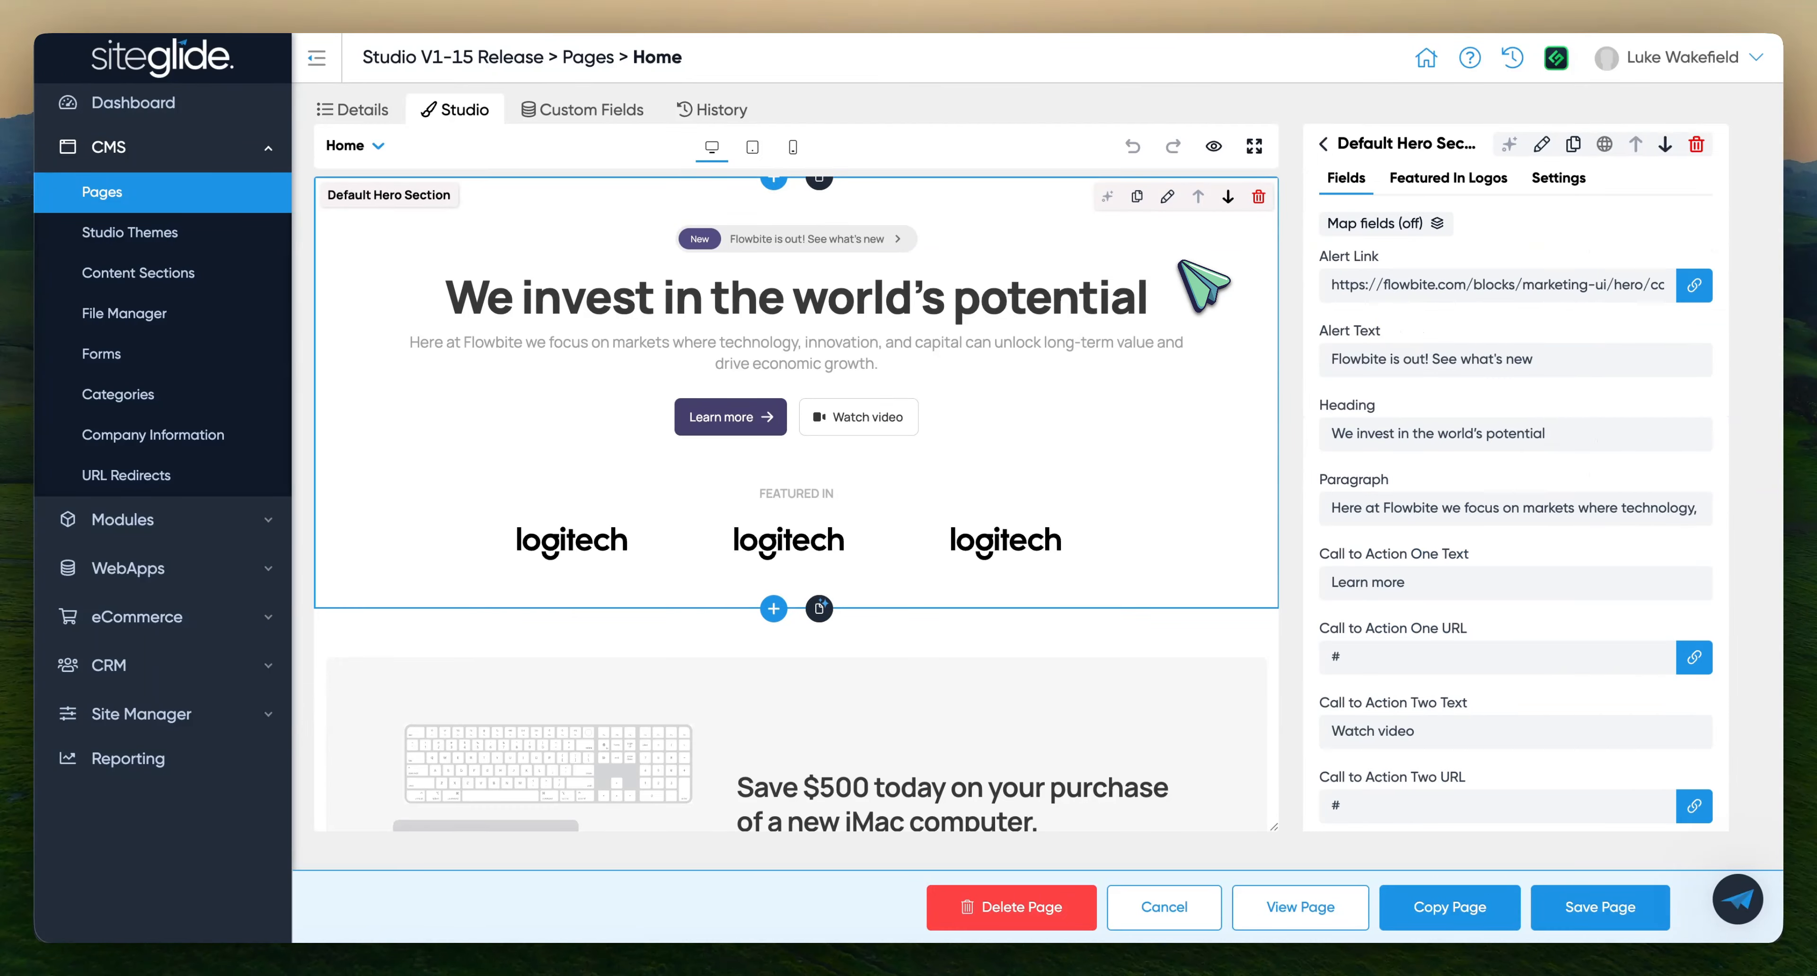
left_click(1607, 145)
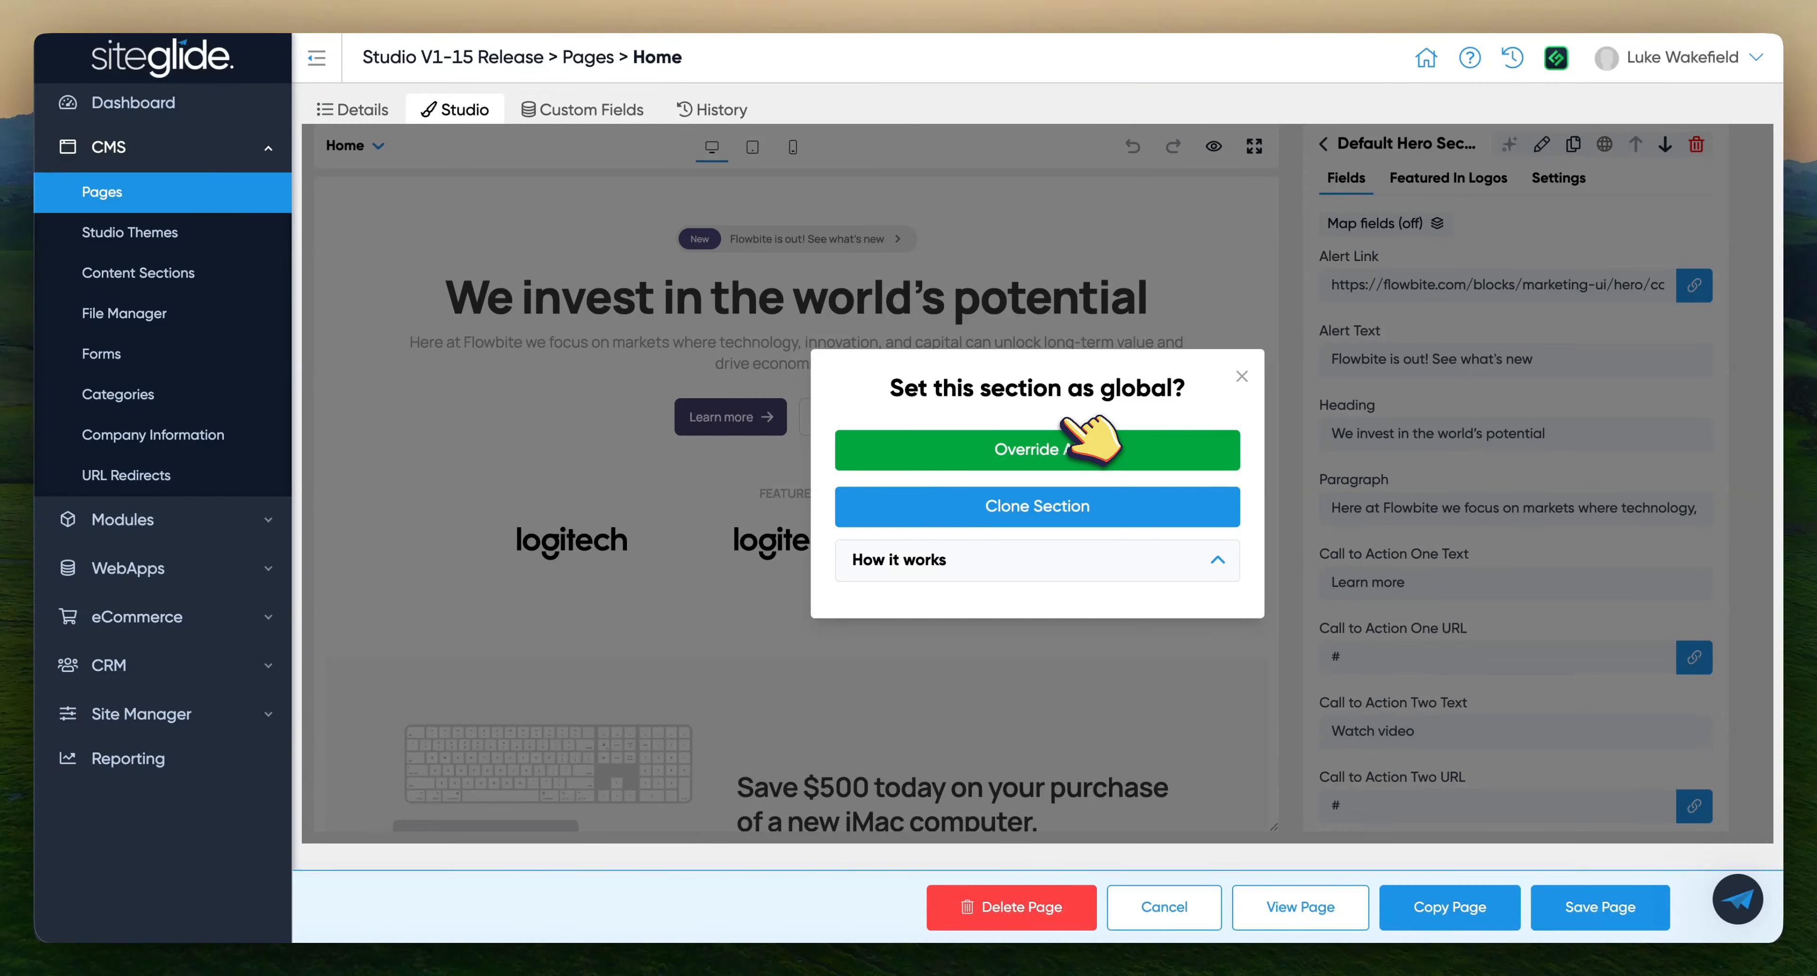
left_click(1163, 554)
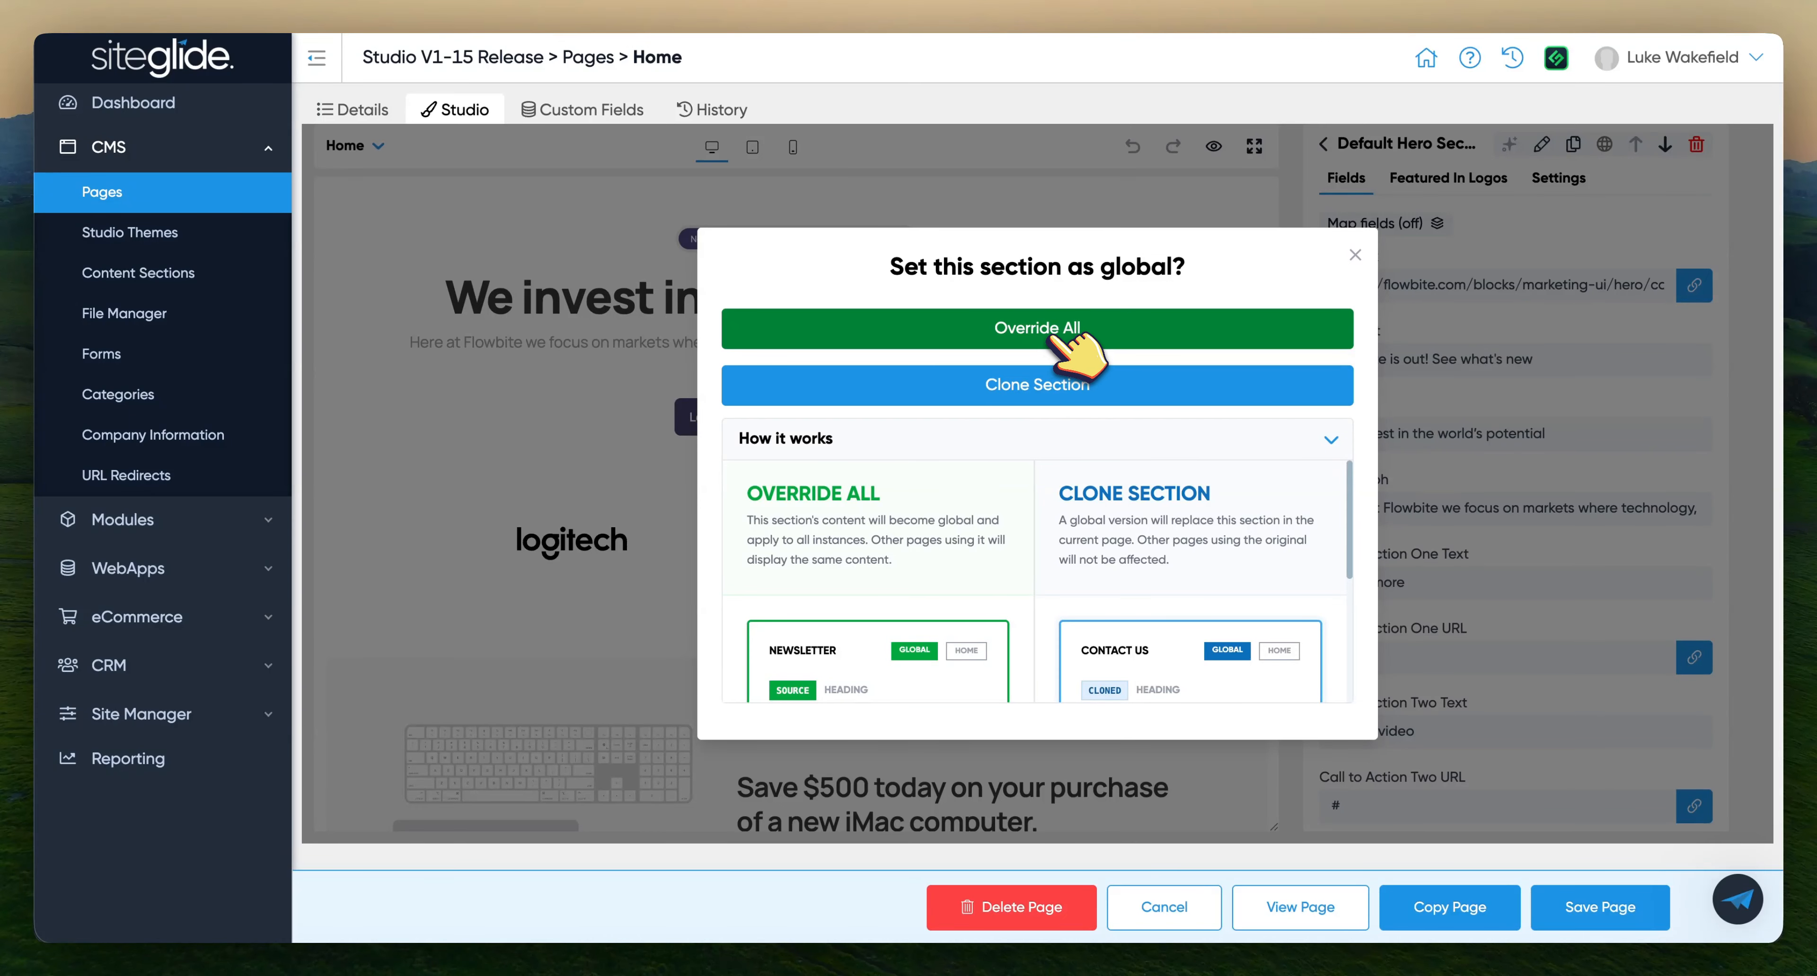
left_click(1072, 330)
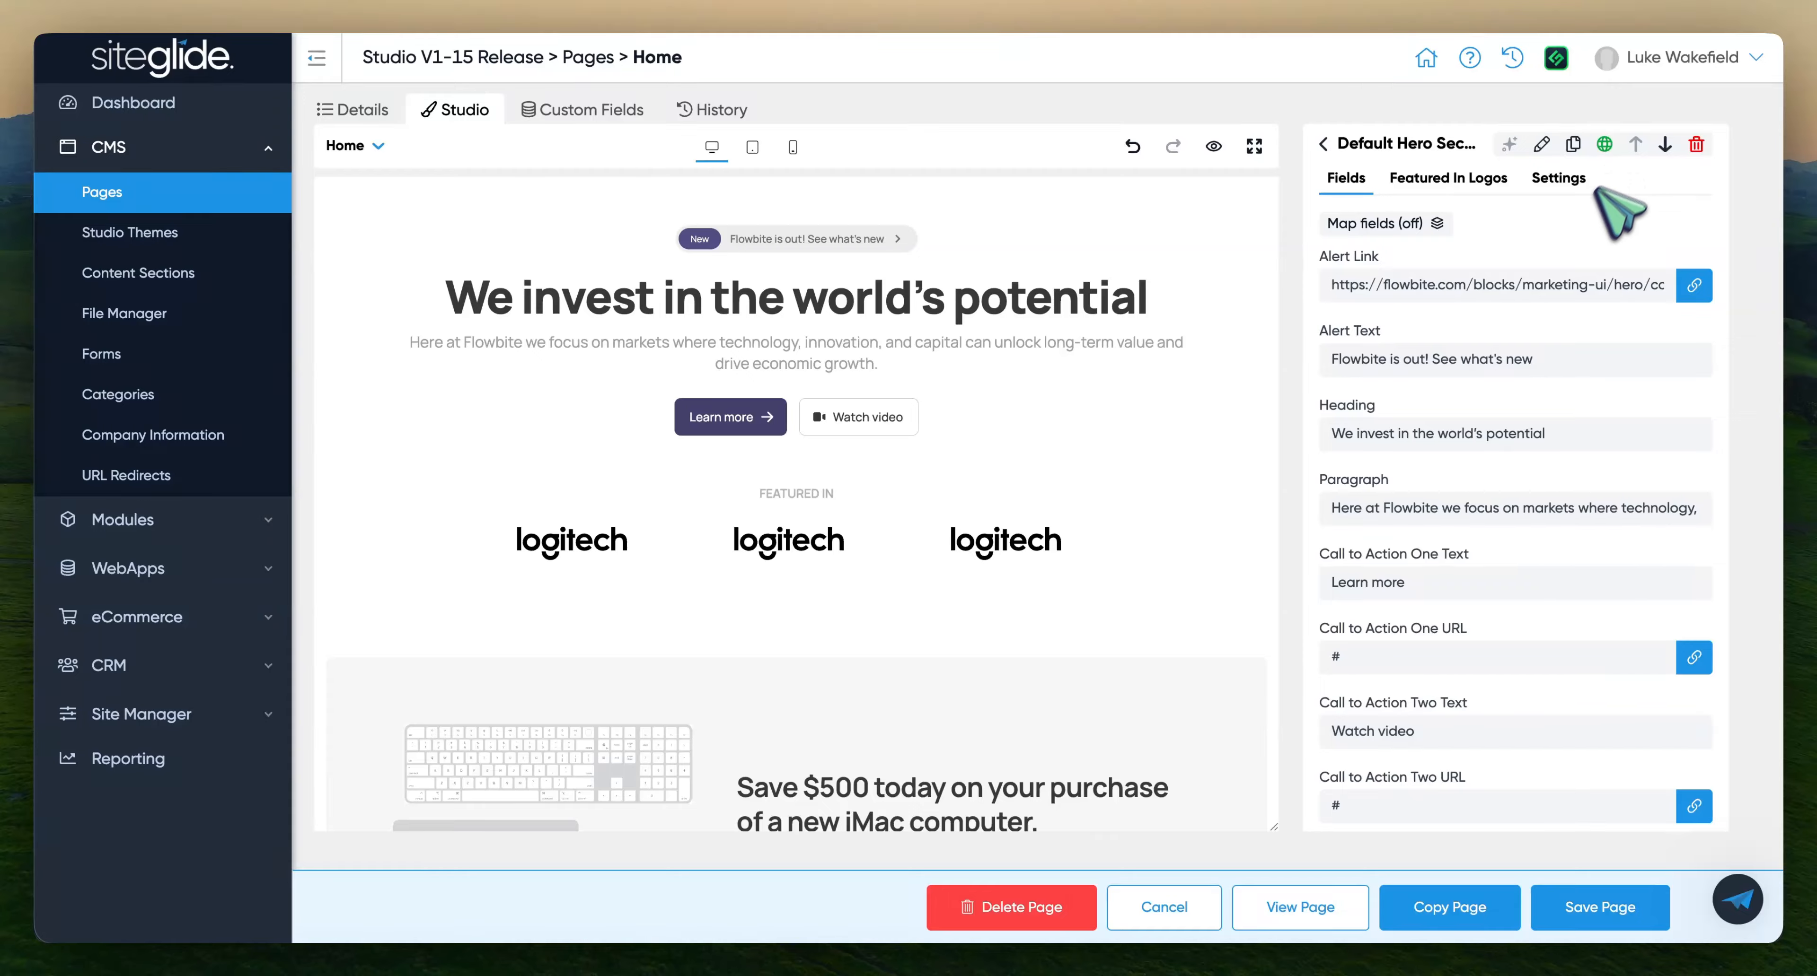
Review the option for making the hero section local, dismiss it without applying, and return to the section list
left_click(1604, 144)
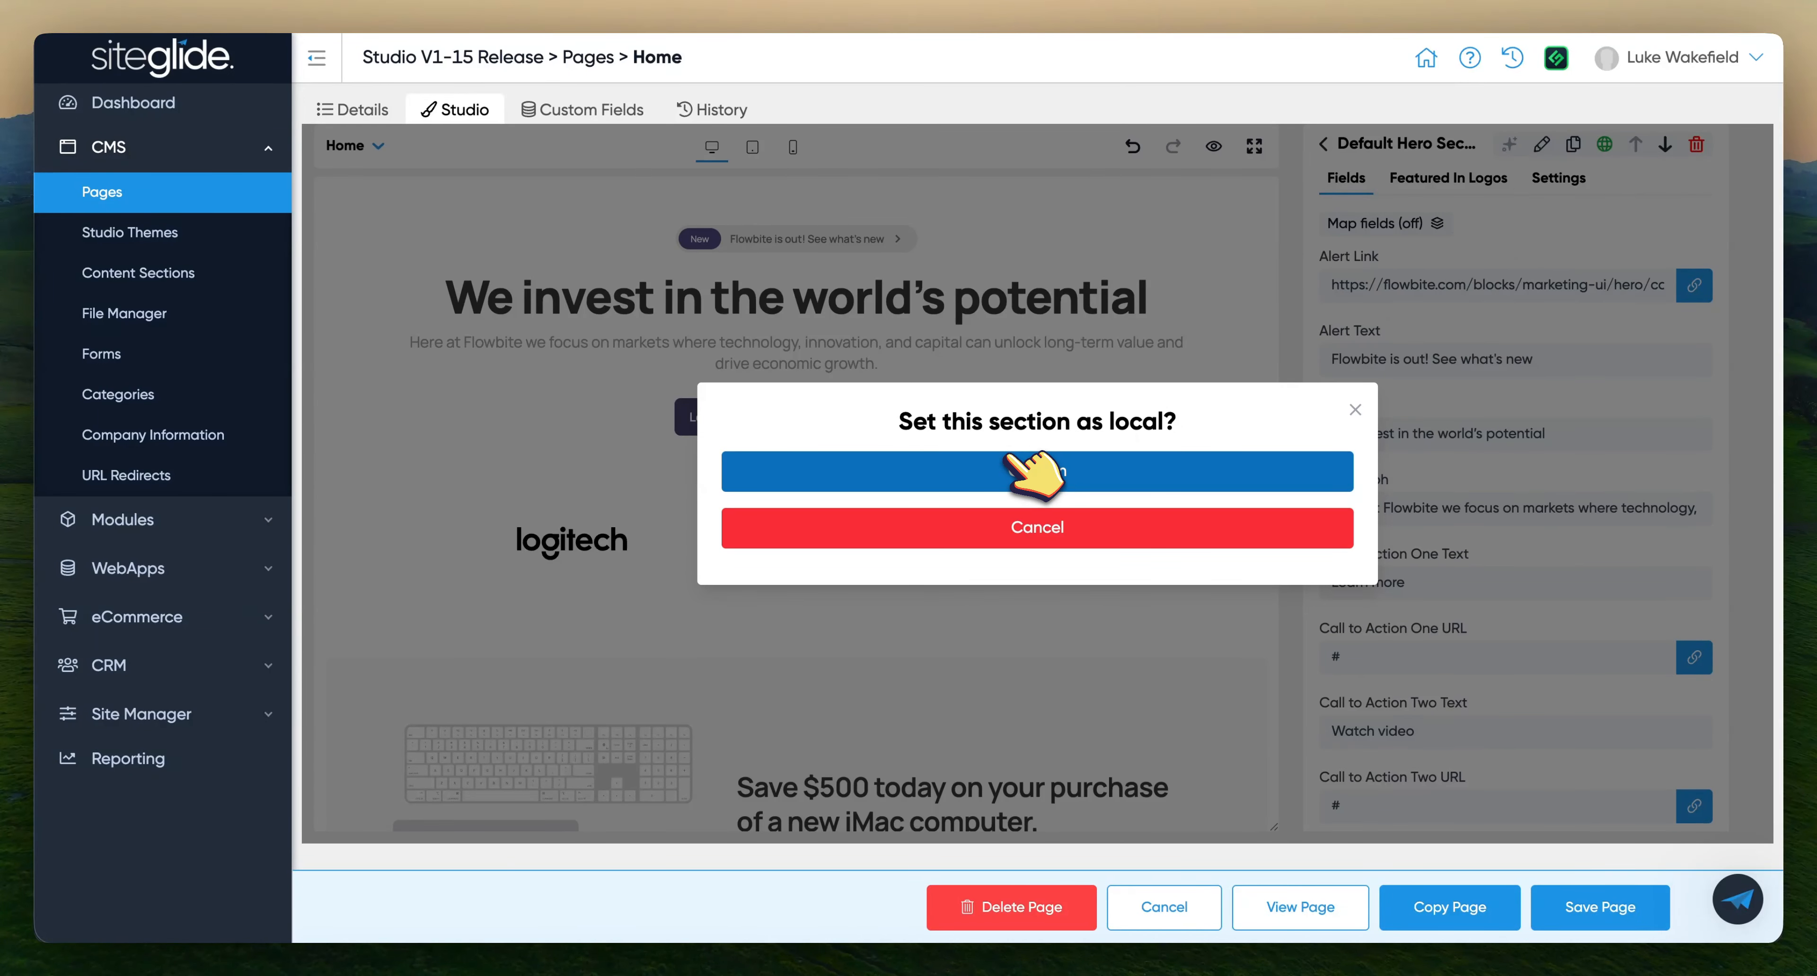
left_click(1355, 410)
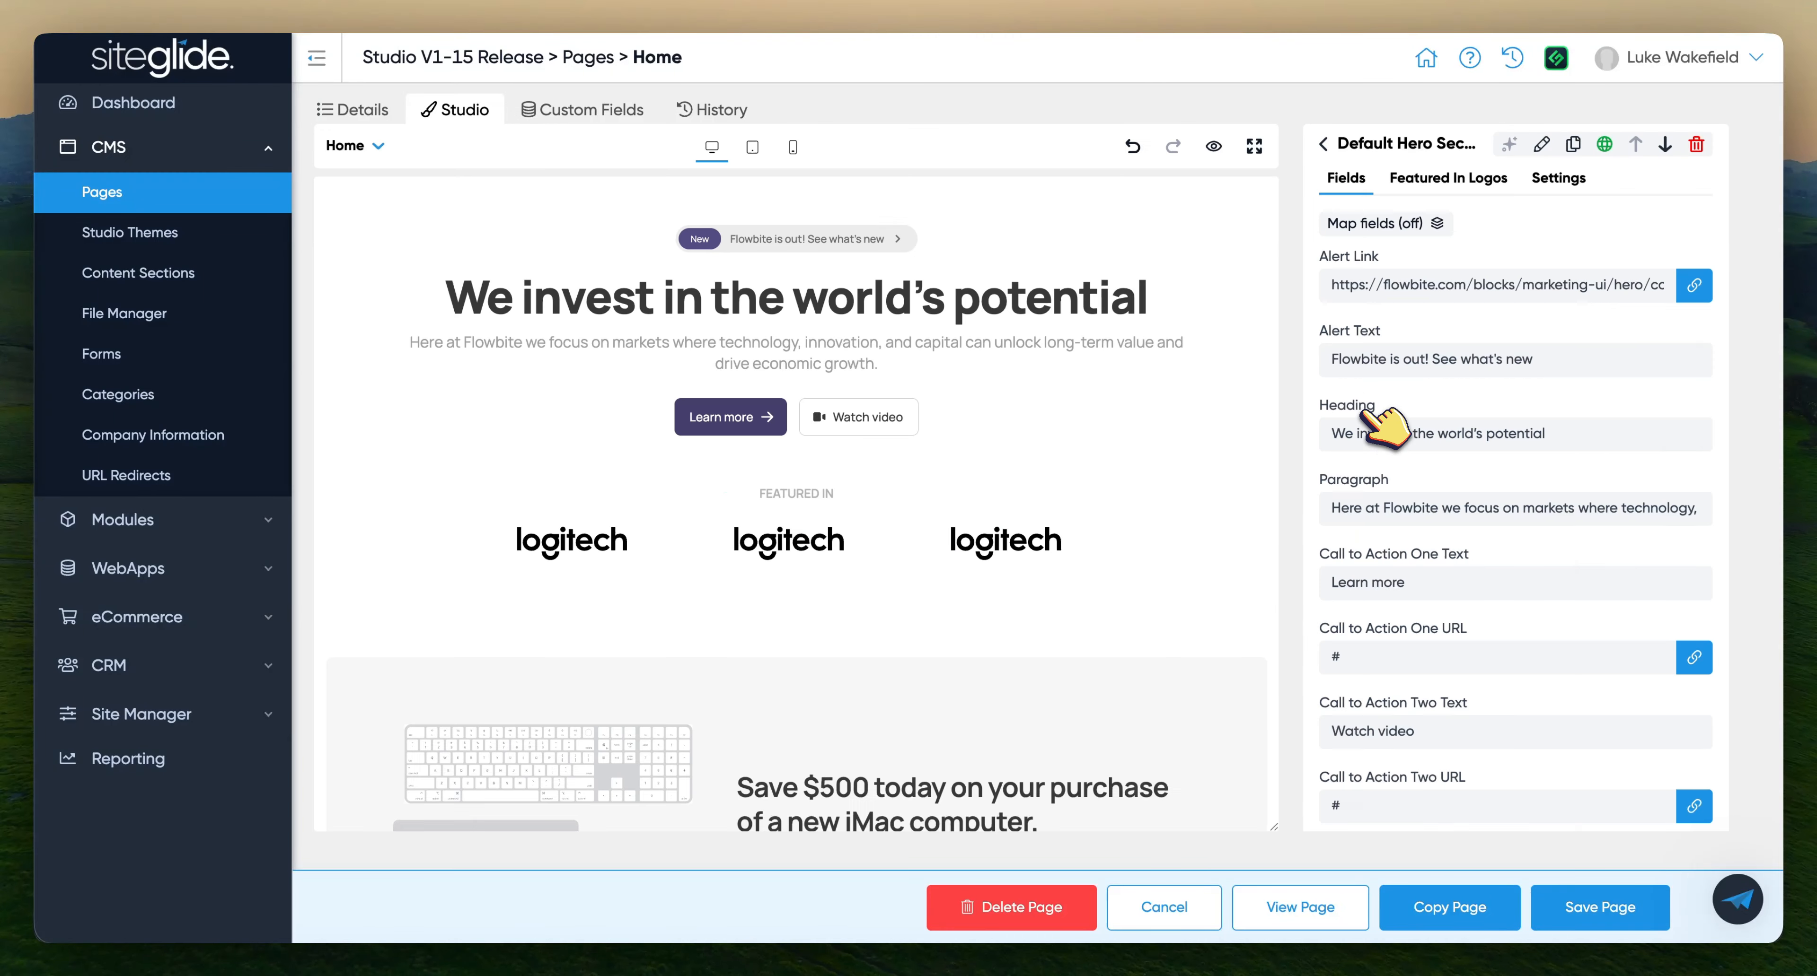
left_click(1454, 144)
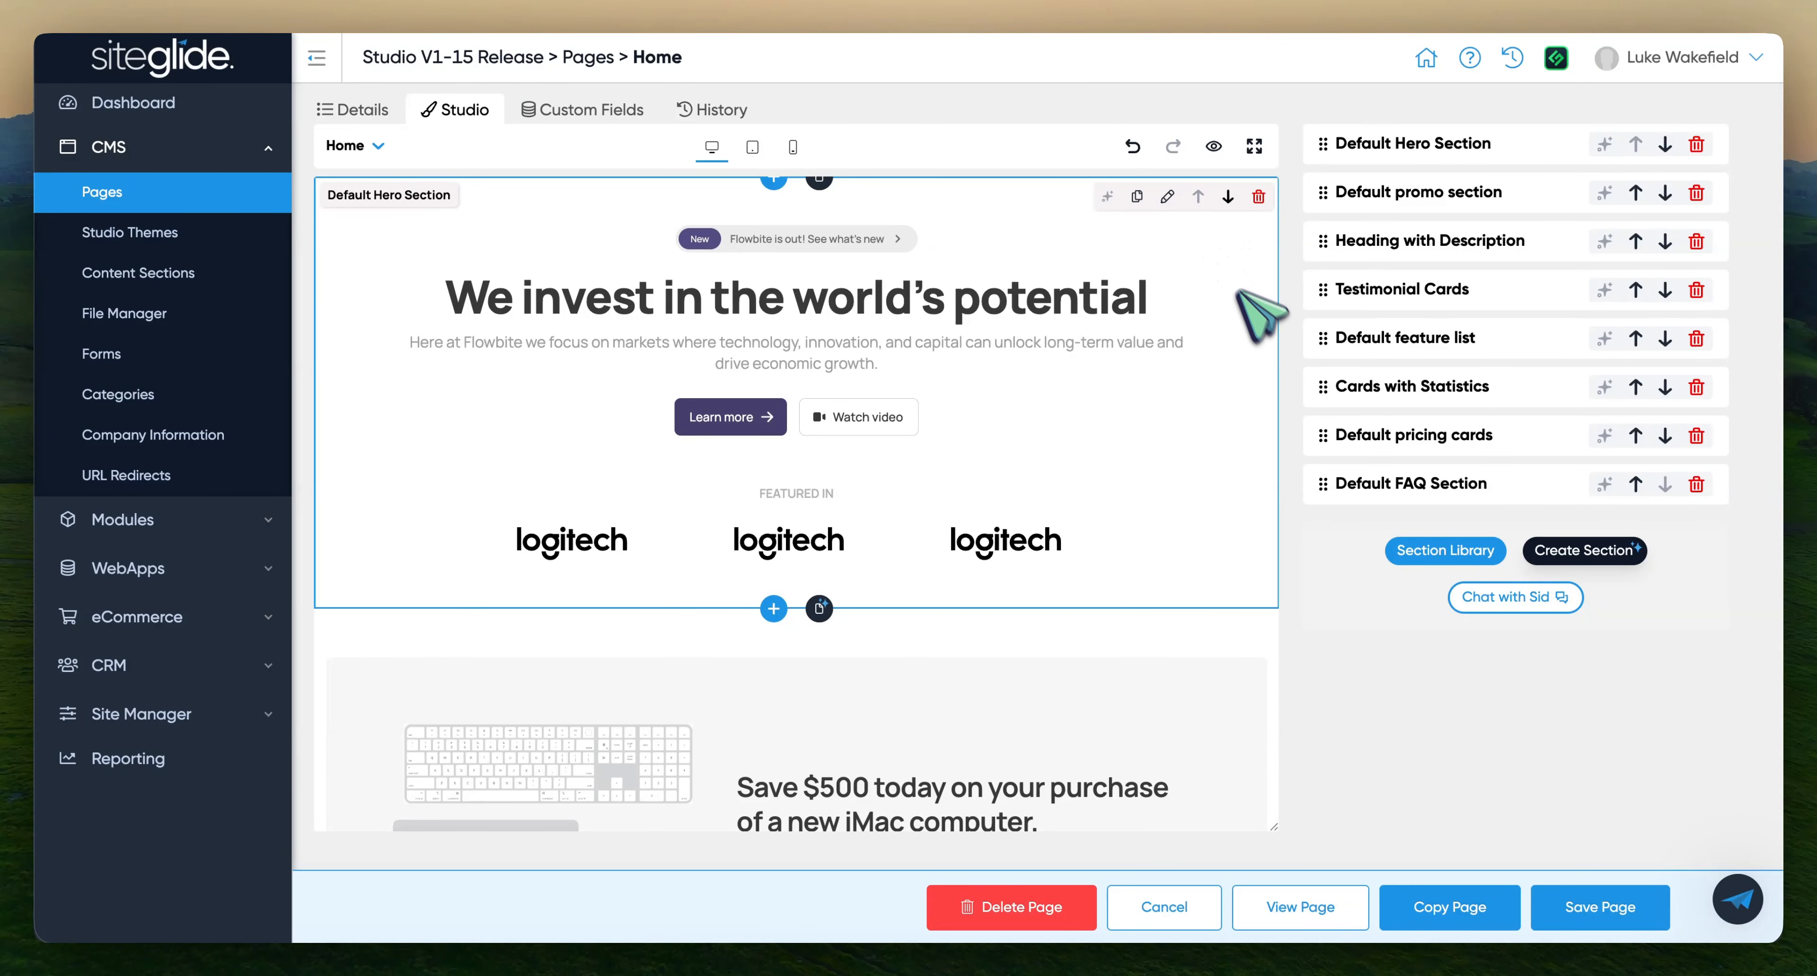
left_click(1192, 267)
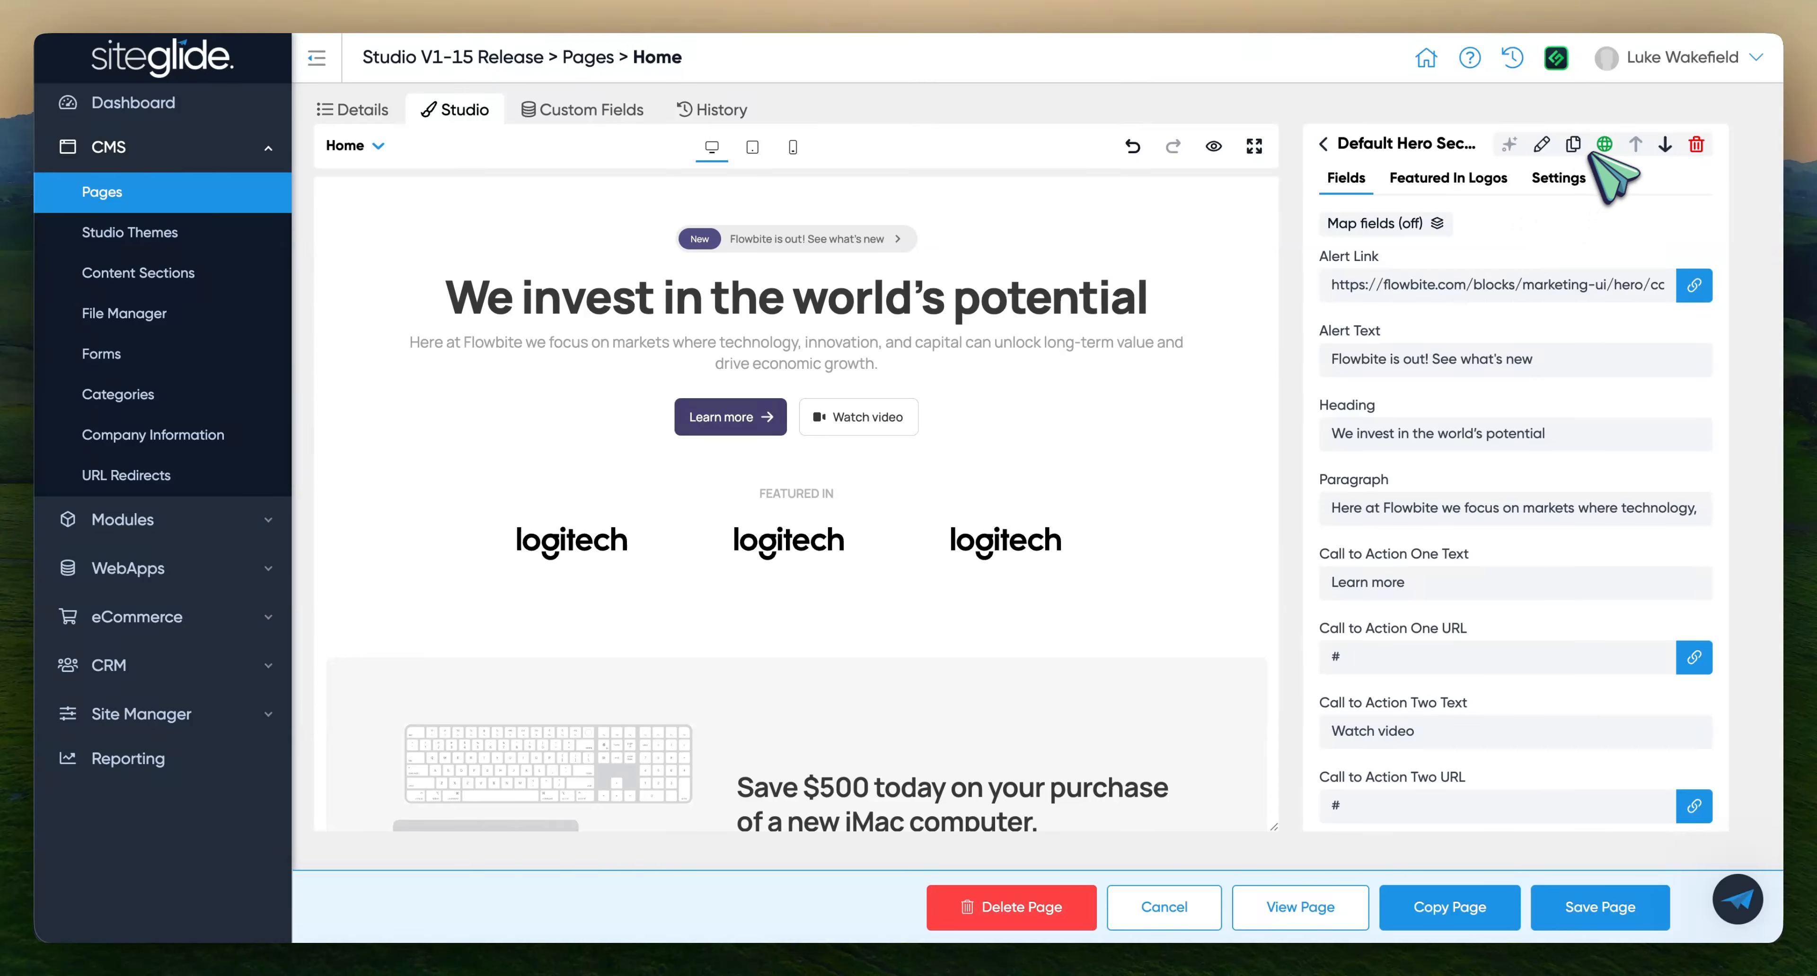
left_click(1474, 147)
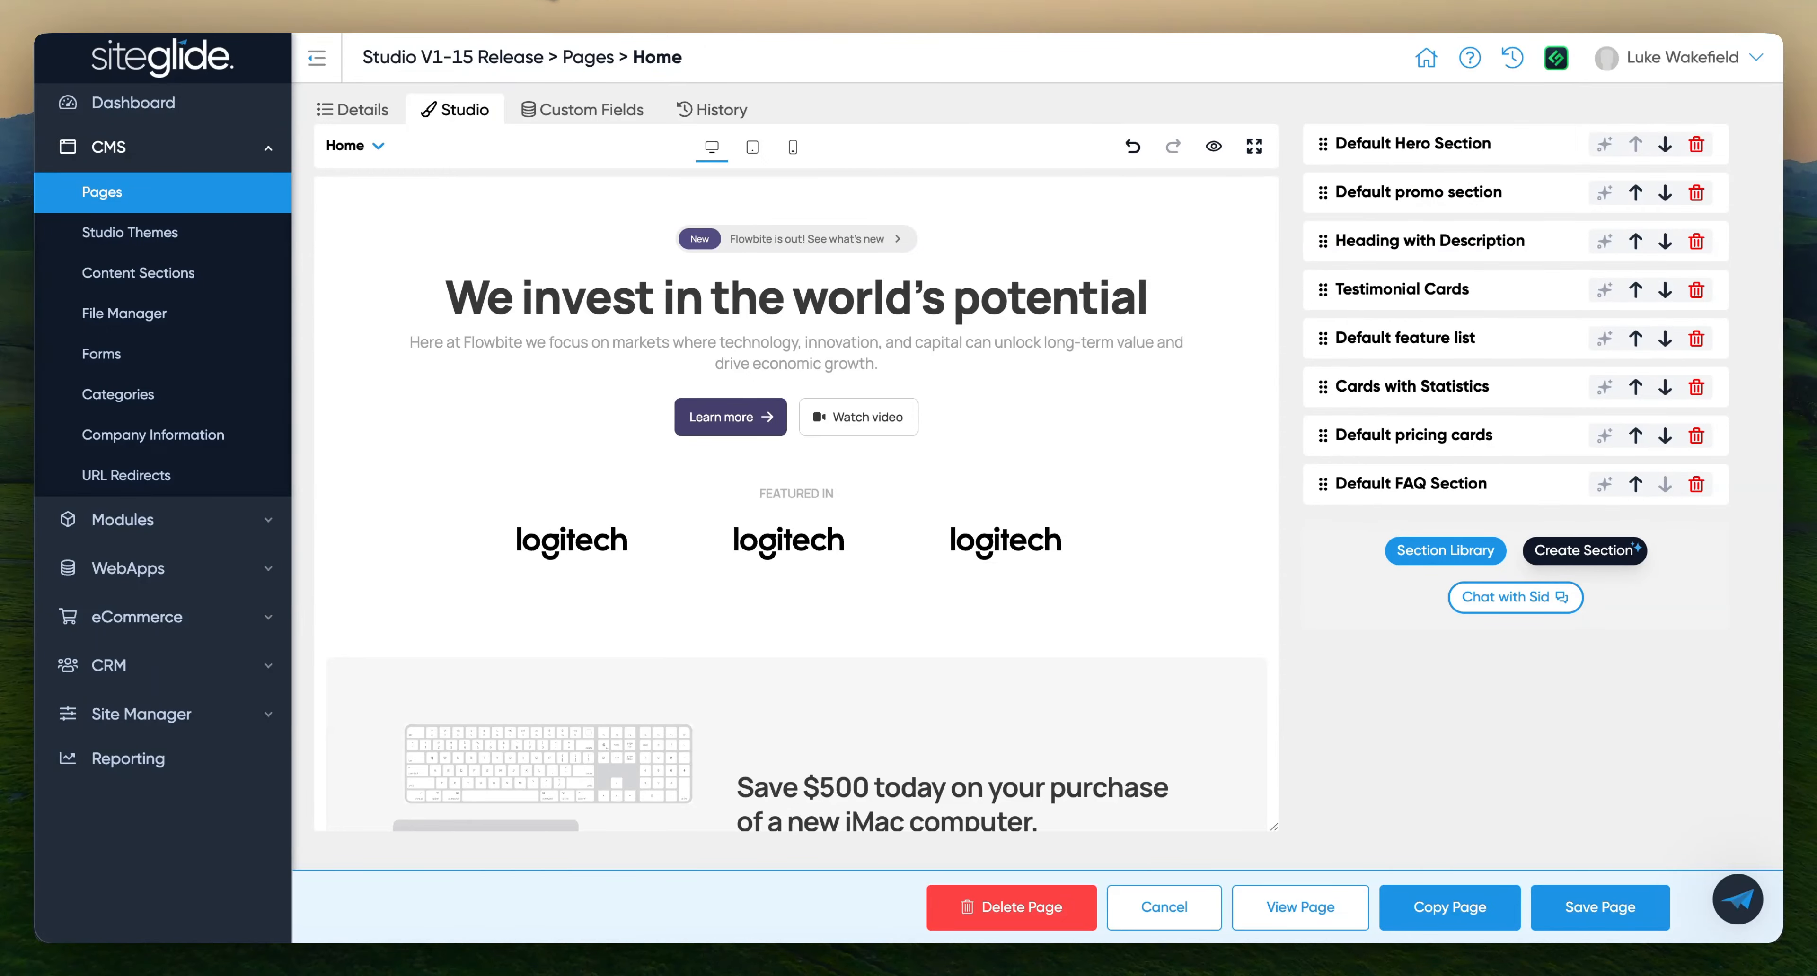
Map the statistics items of the Cards with Statistics section to the FAQ datasource table
mouse_move(1377, 224)
scroll(1100, 303, "down", 10)
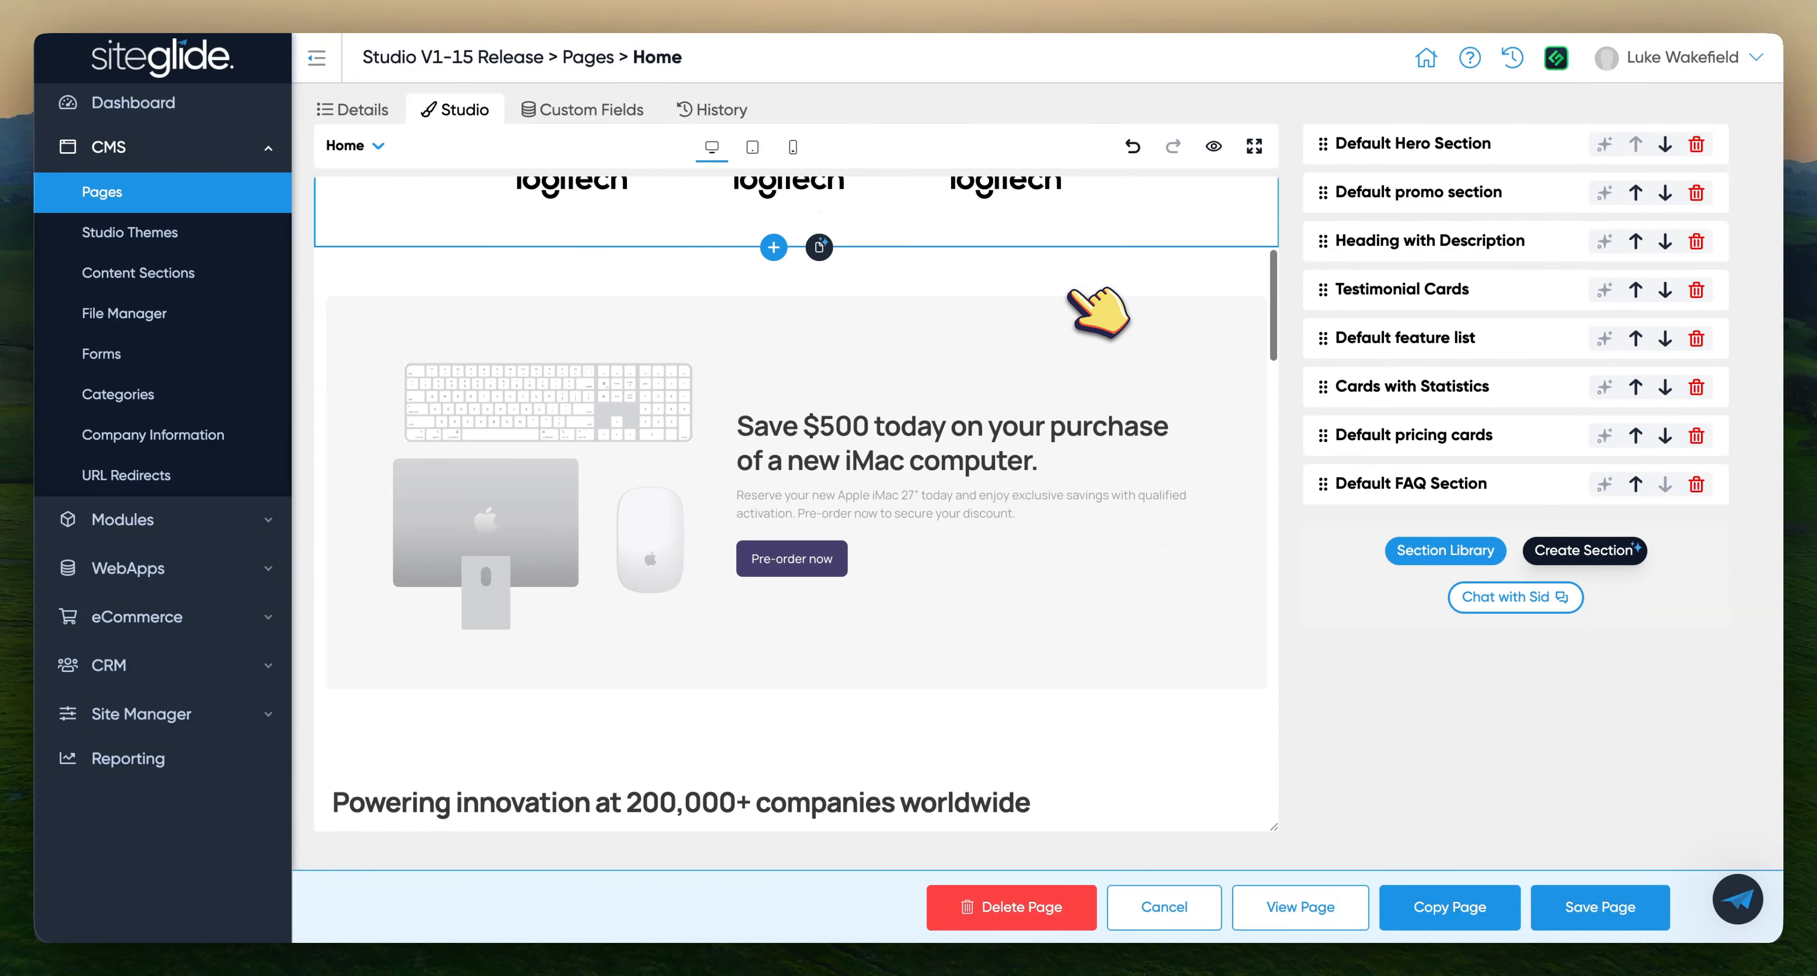
scroll(1079, 303, "down", 10)
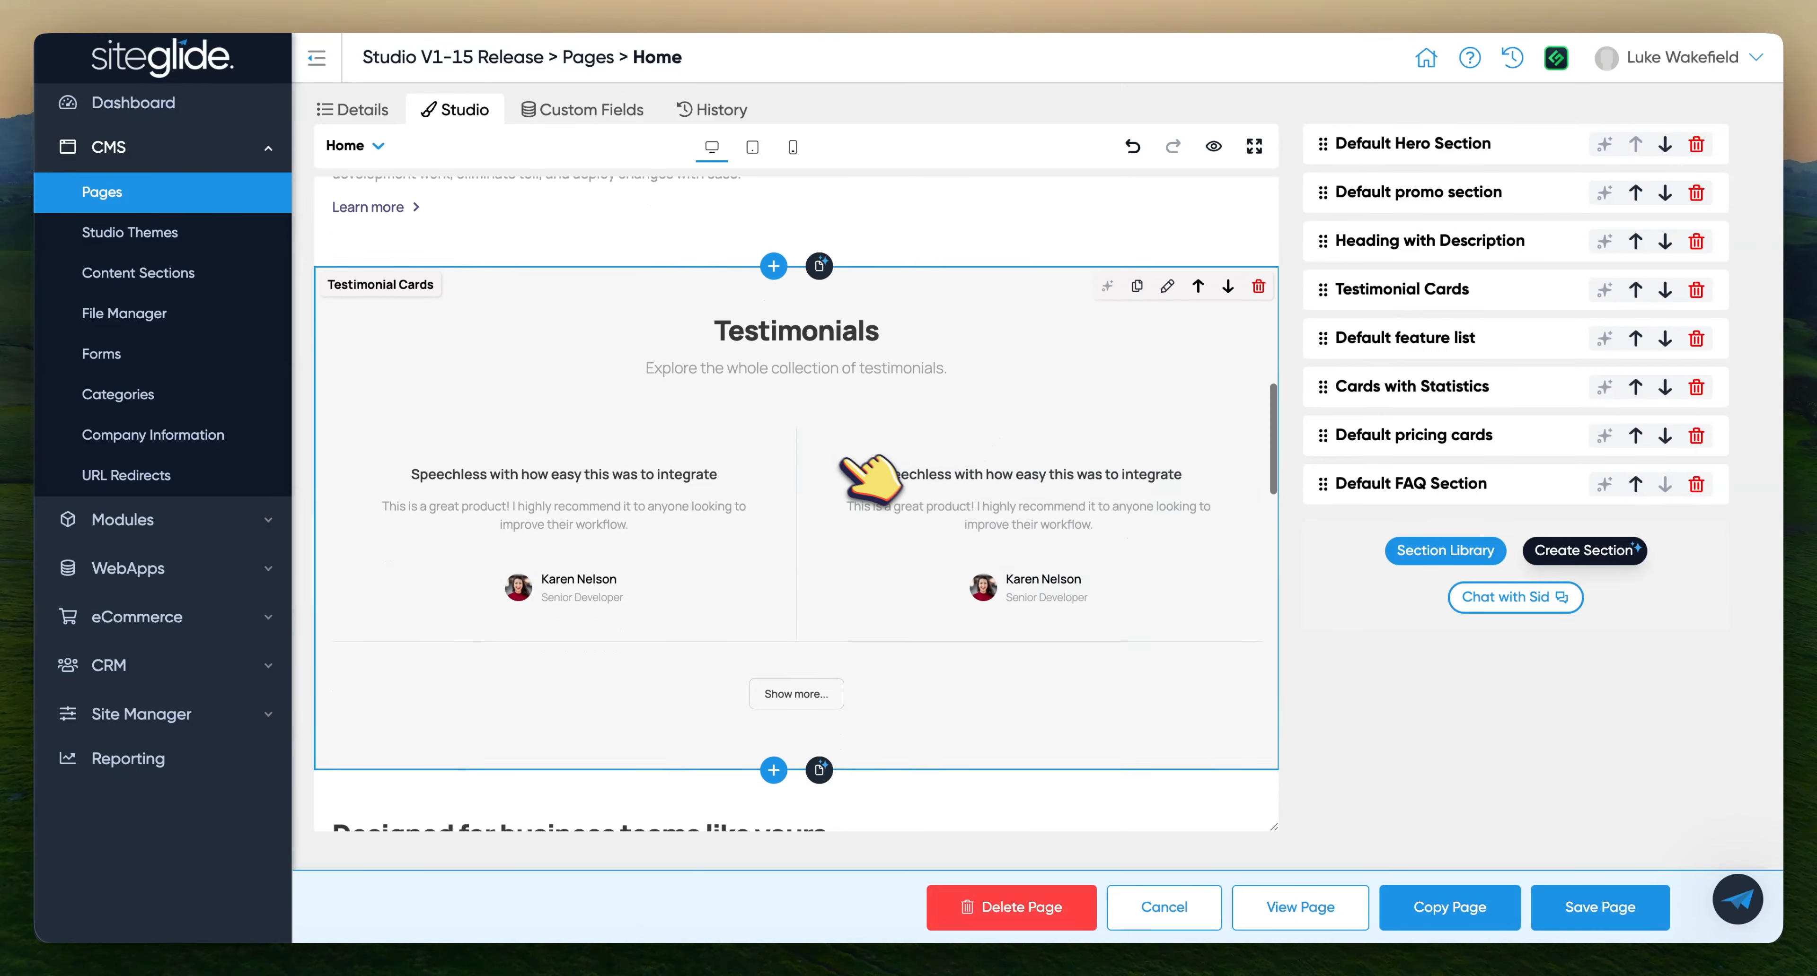
left_click(856, 515)
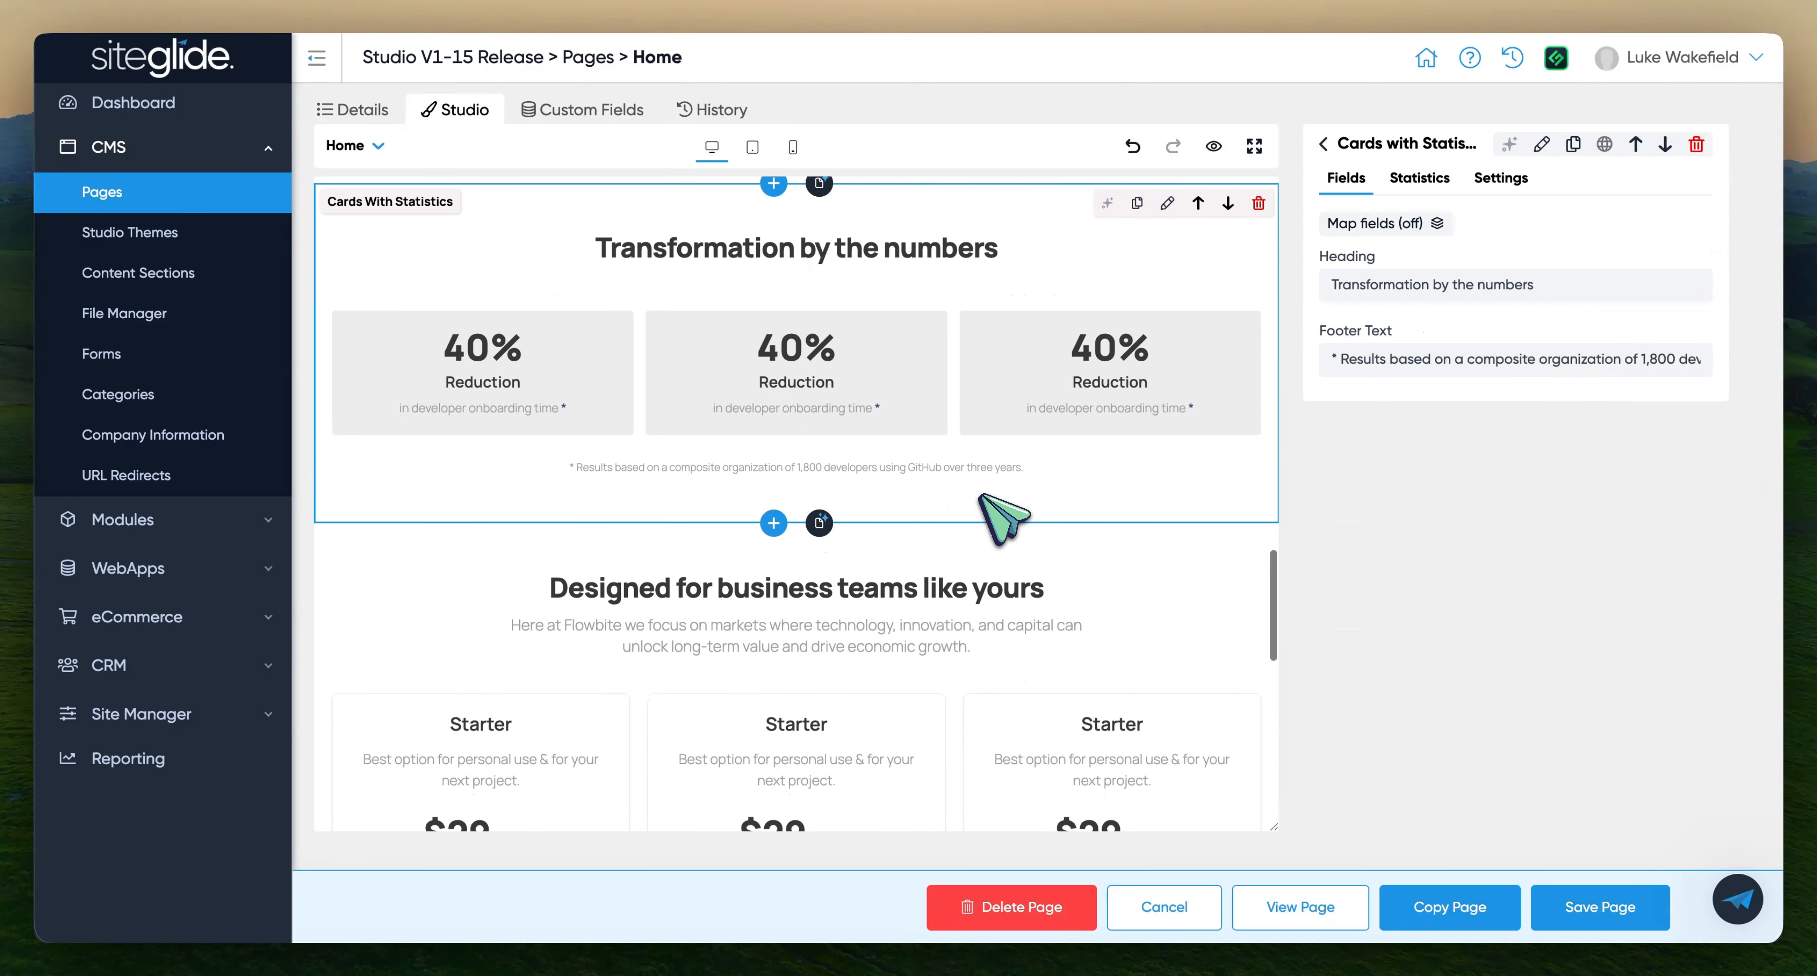
mouse_move(1433, 223)
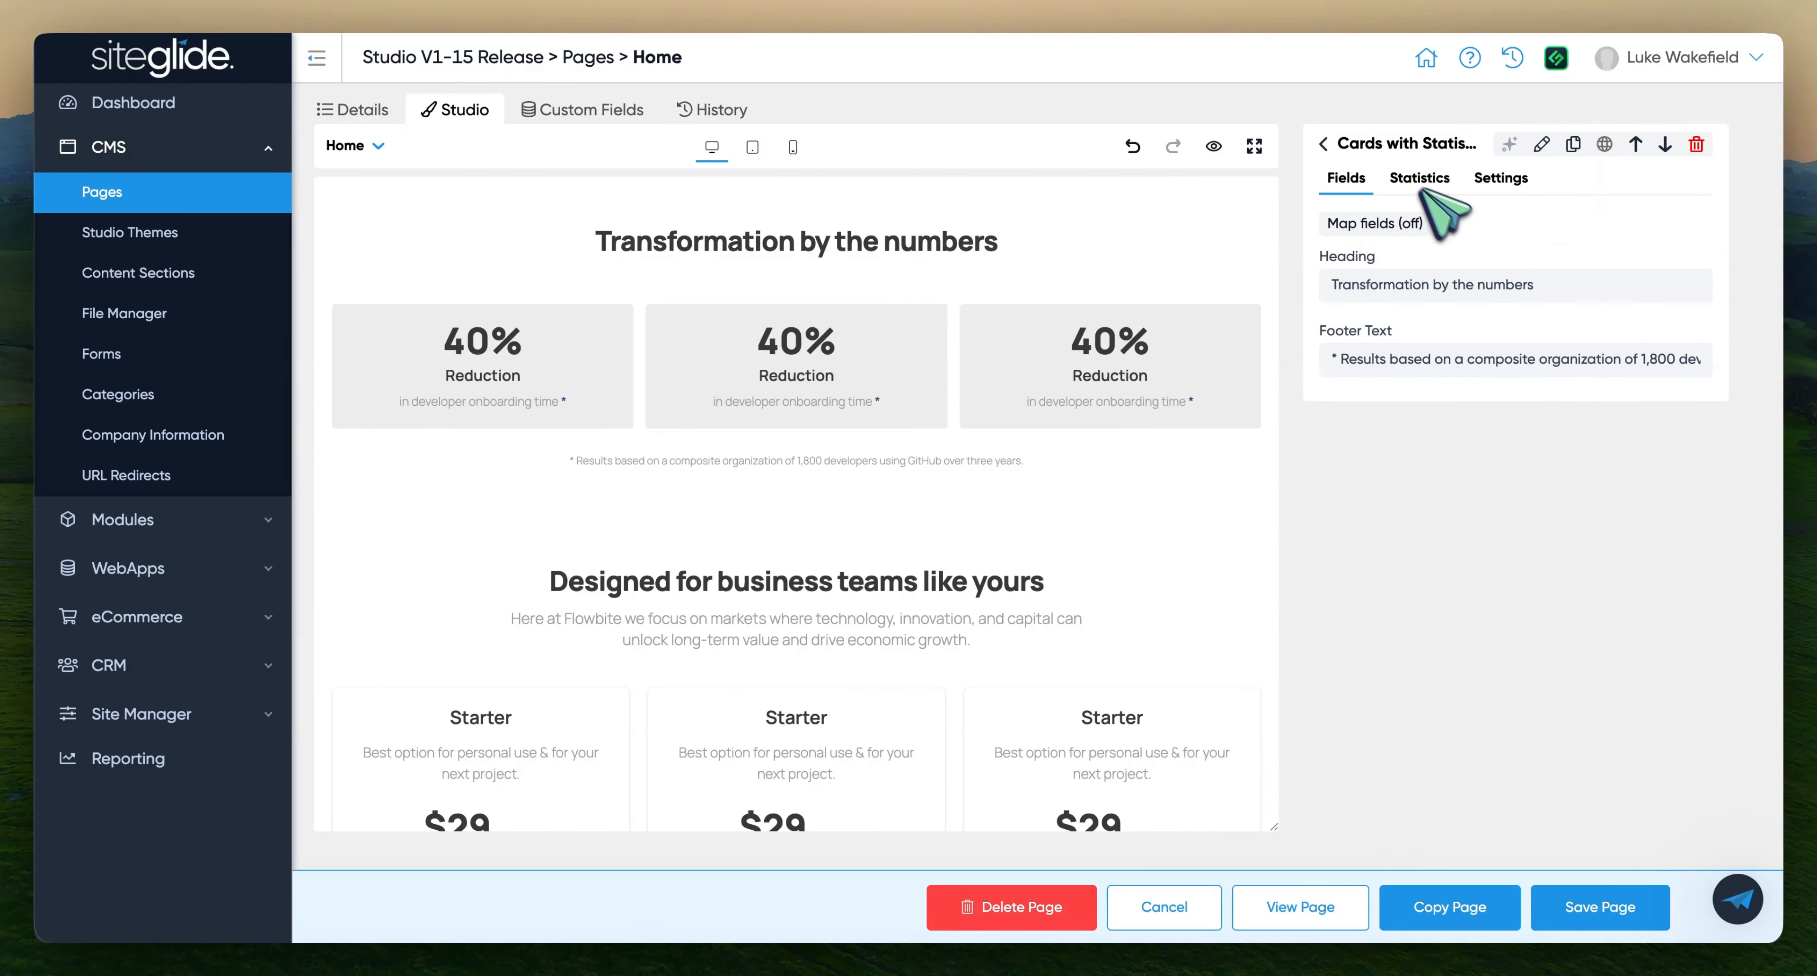
left_click(1418, 179)
left_click(1407, 224)
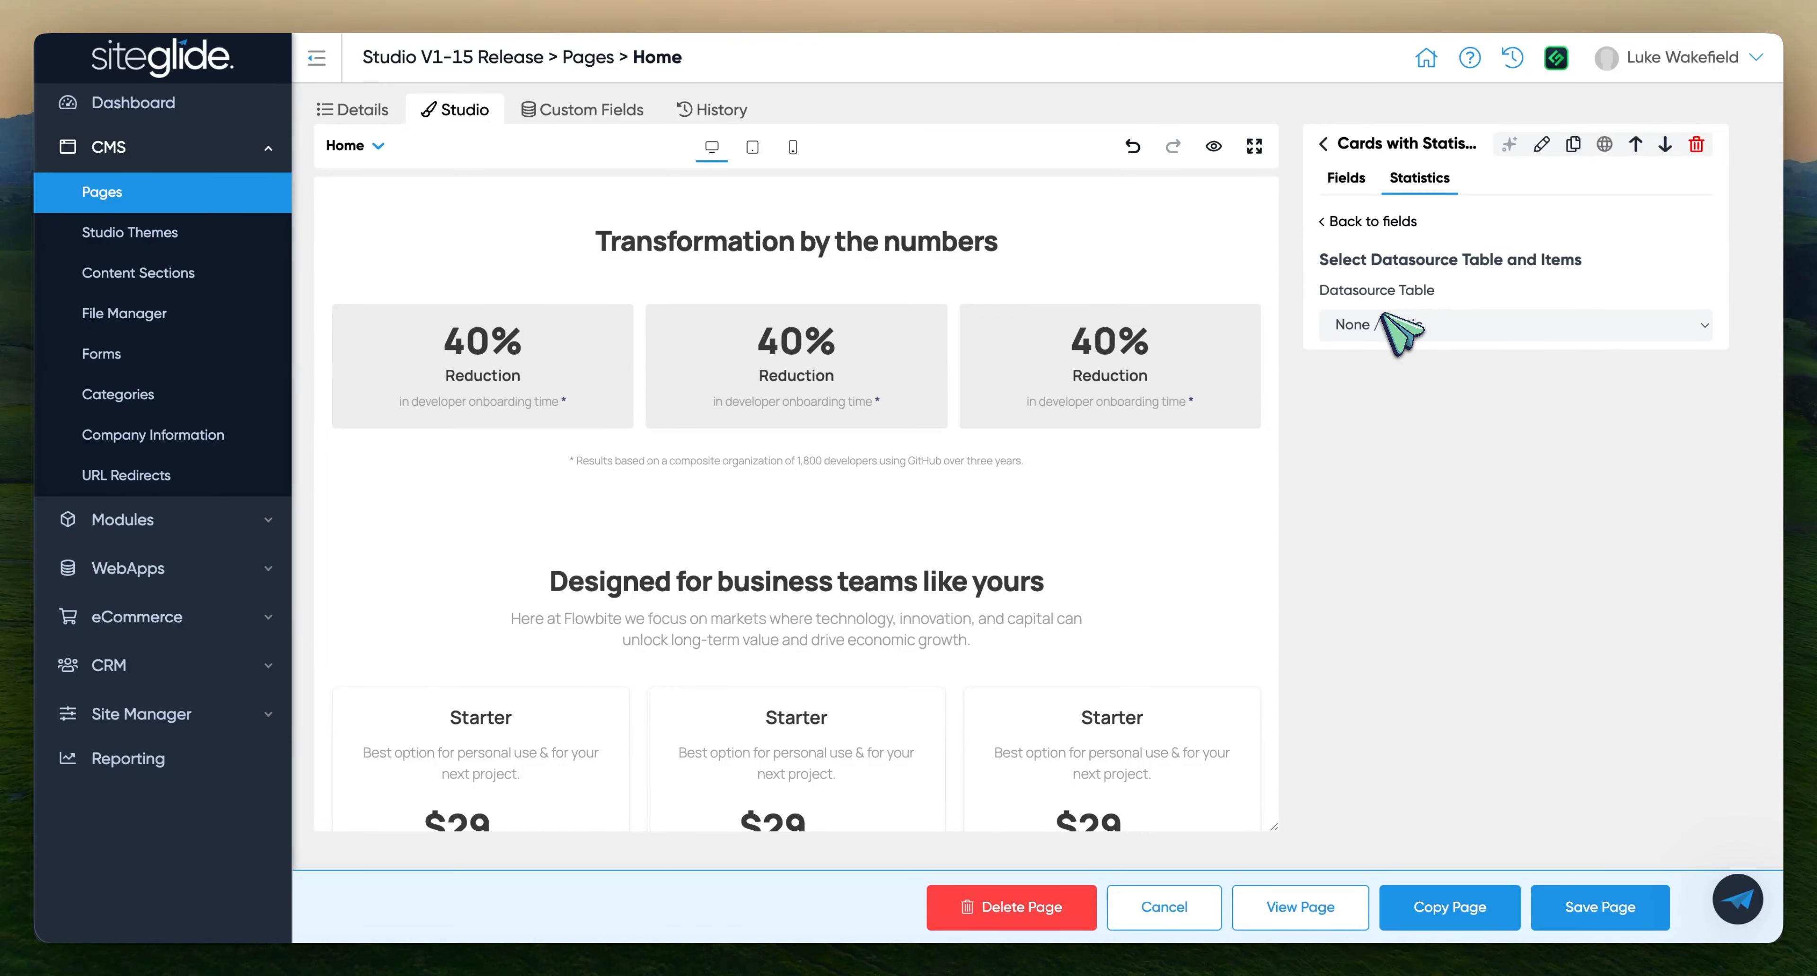
left_click(1399, 324)
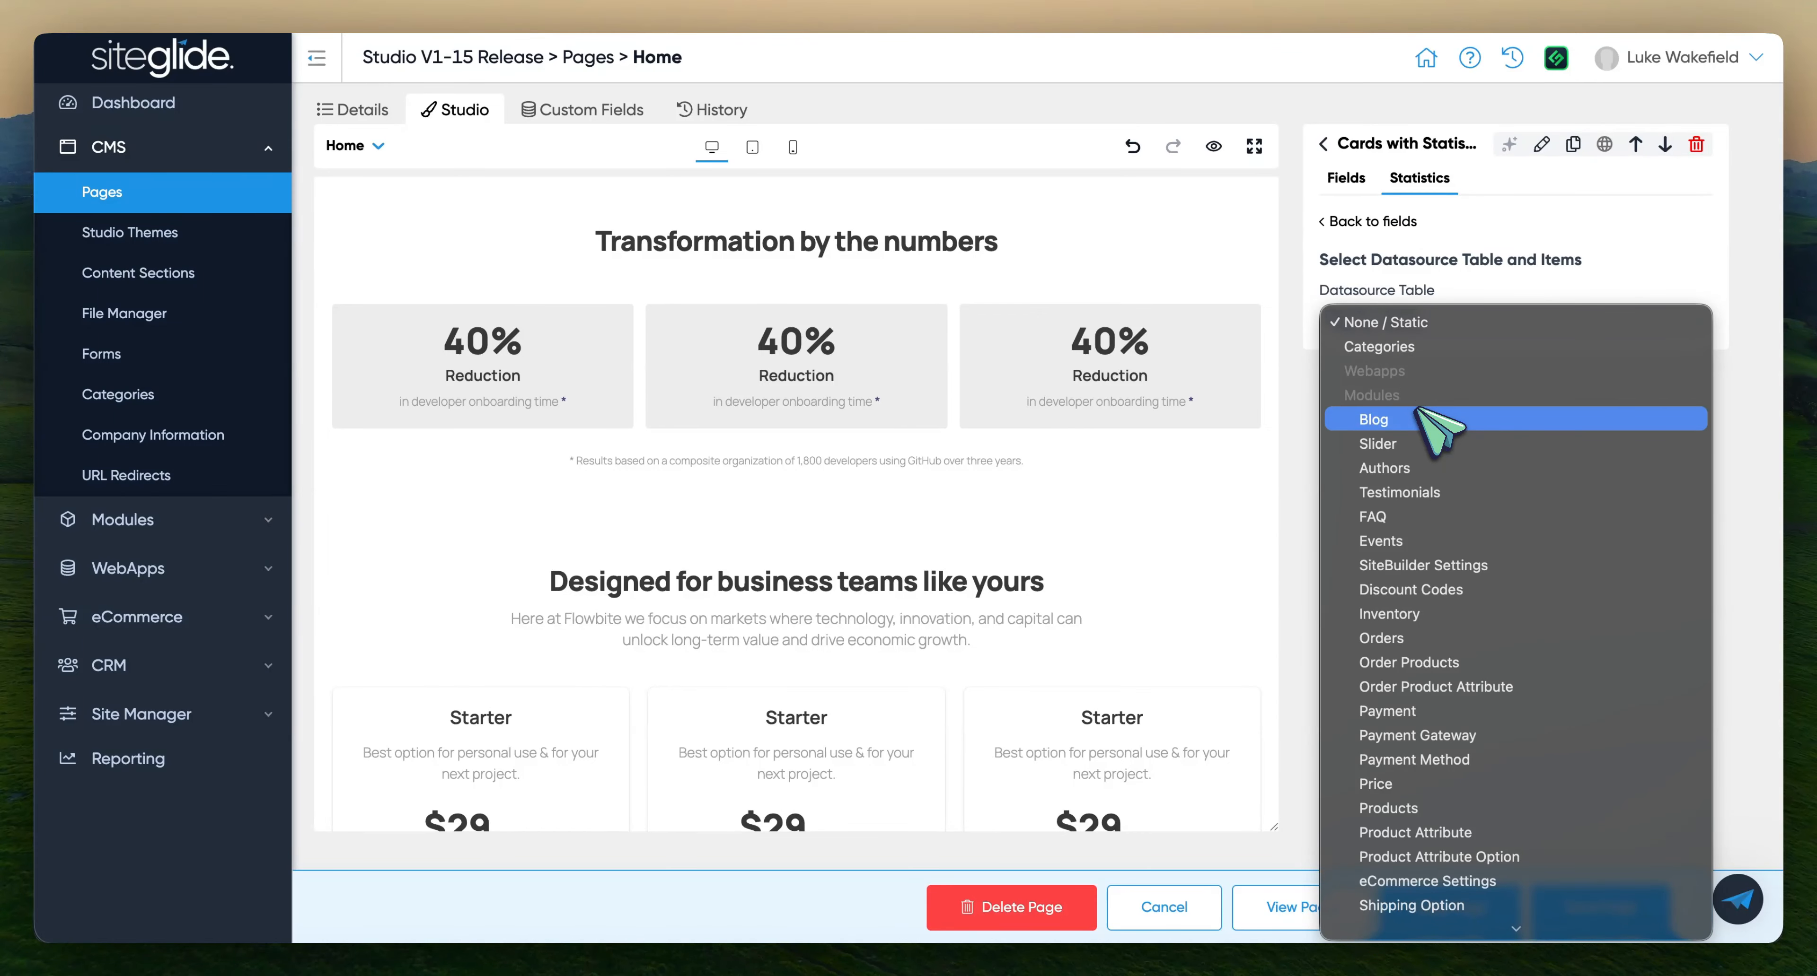
left_click(1408, 517)
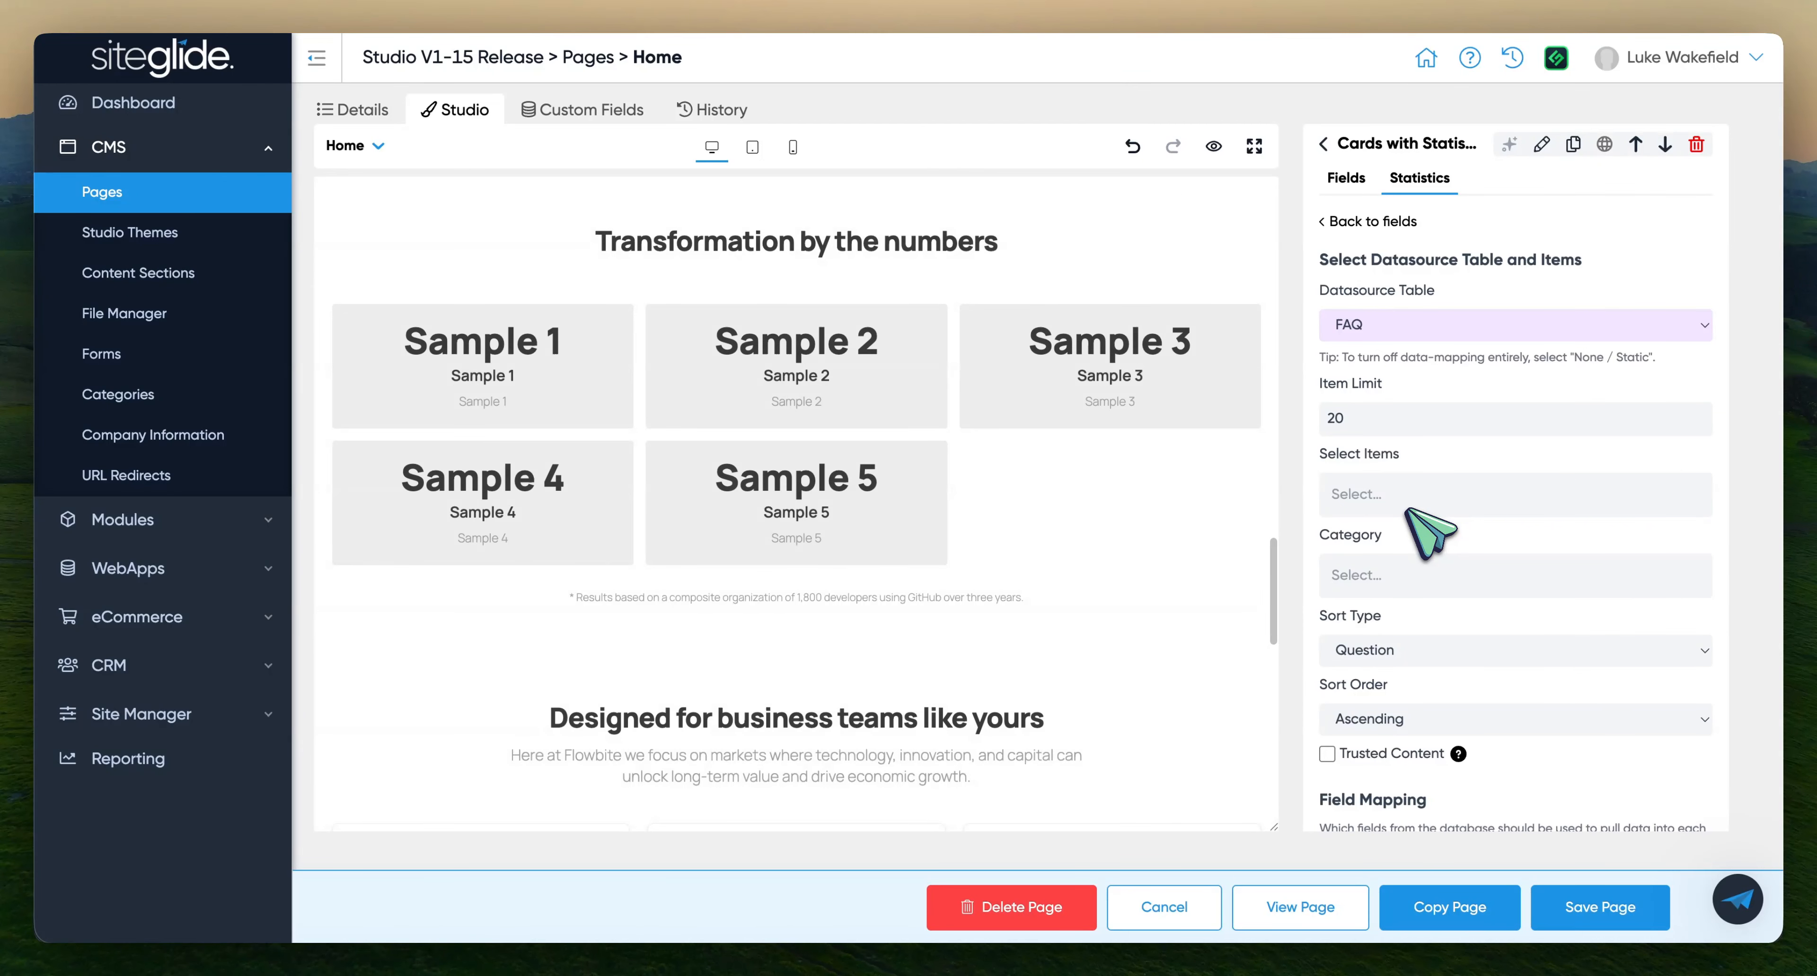
Try an item limit of 1 on the FAQ datasource and raise the limit to 100
left_click(1369, 423)
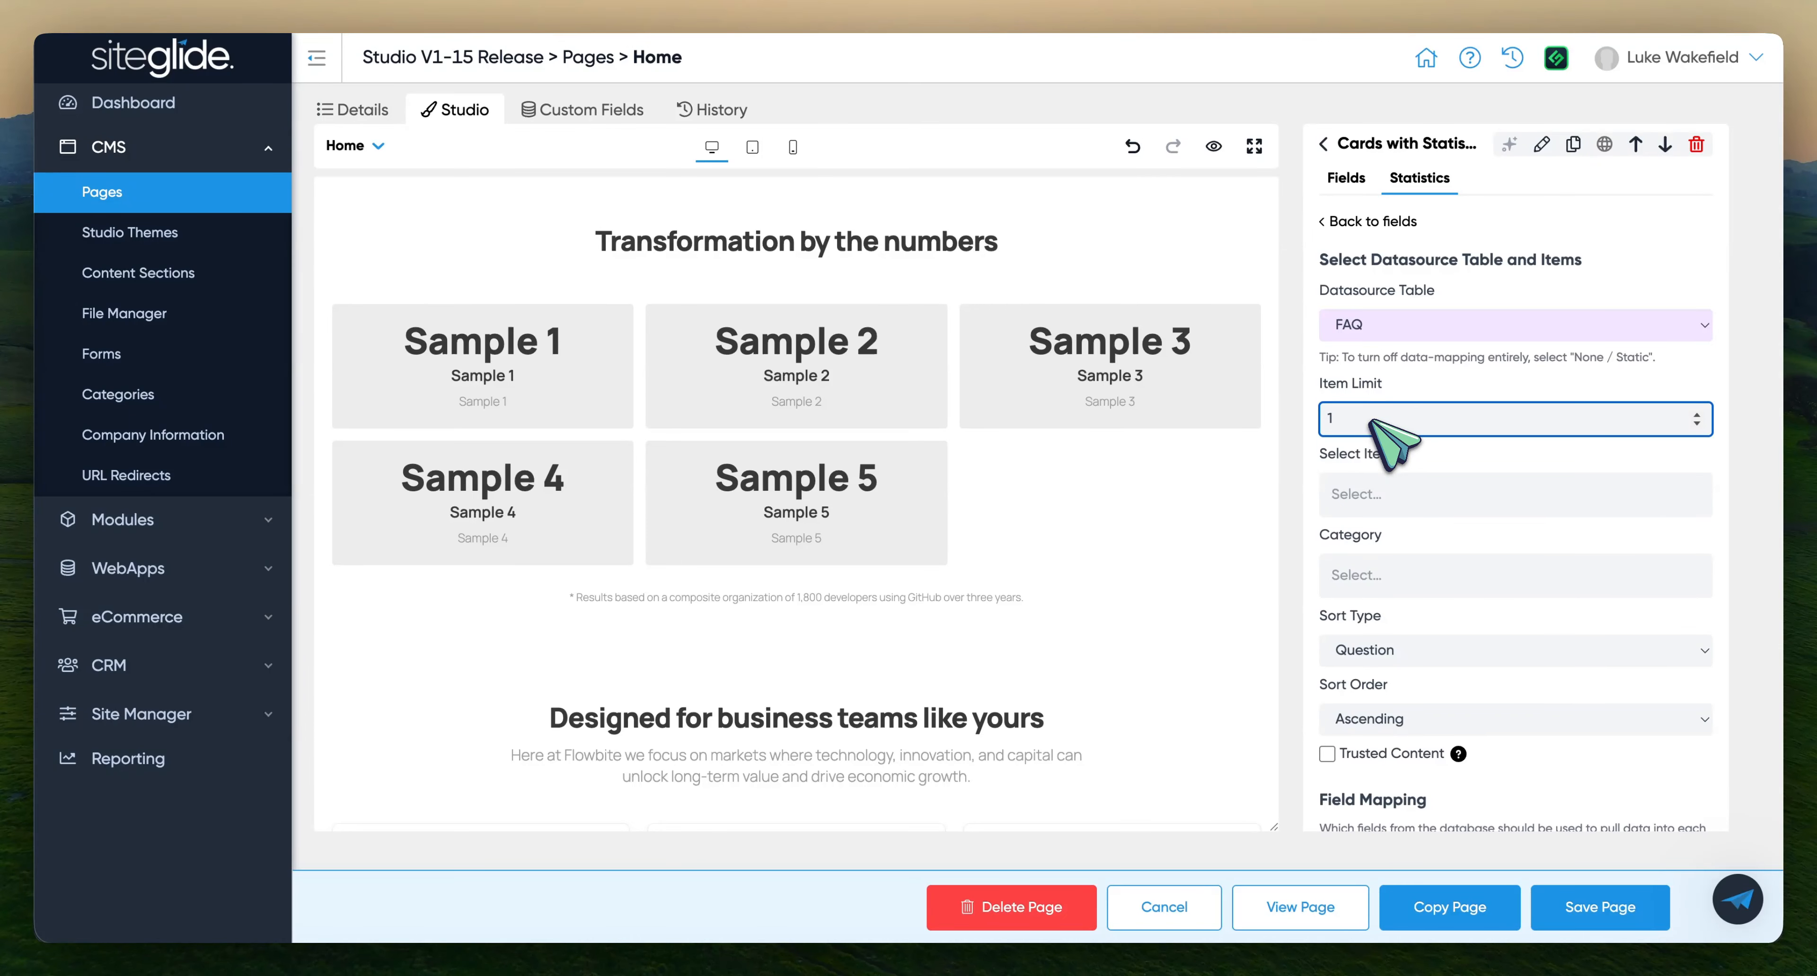
left_click(1389, 359)
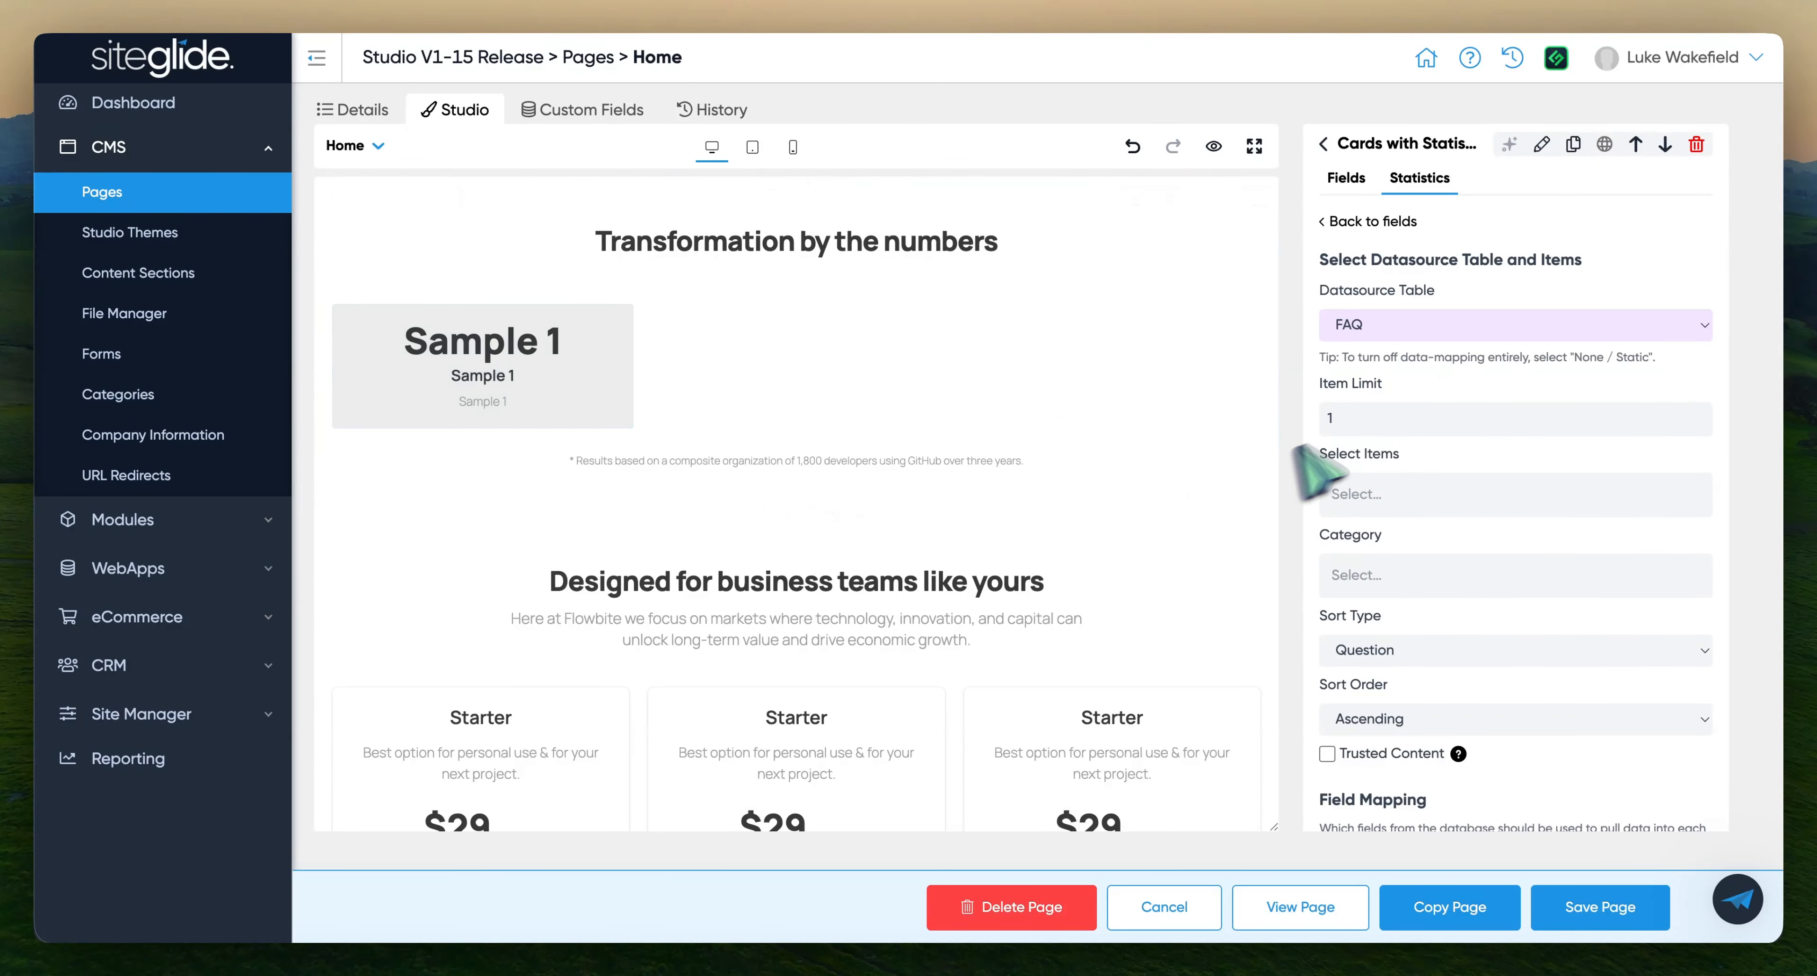
left_click(1358, 419)
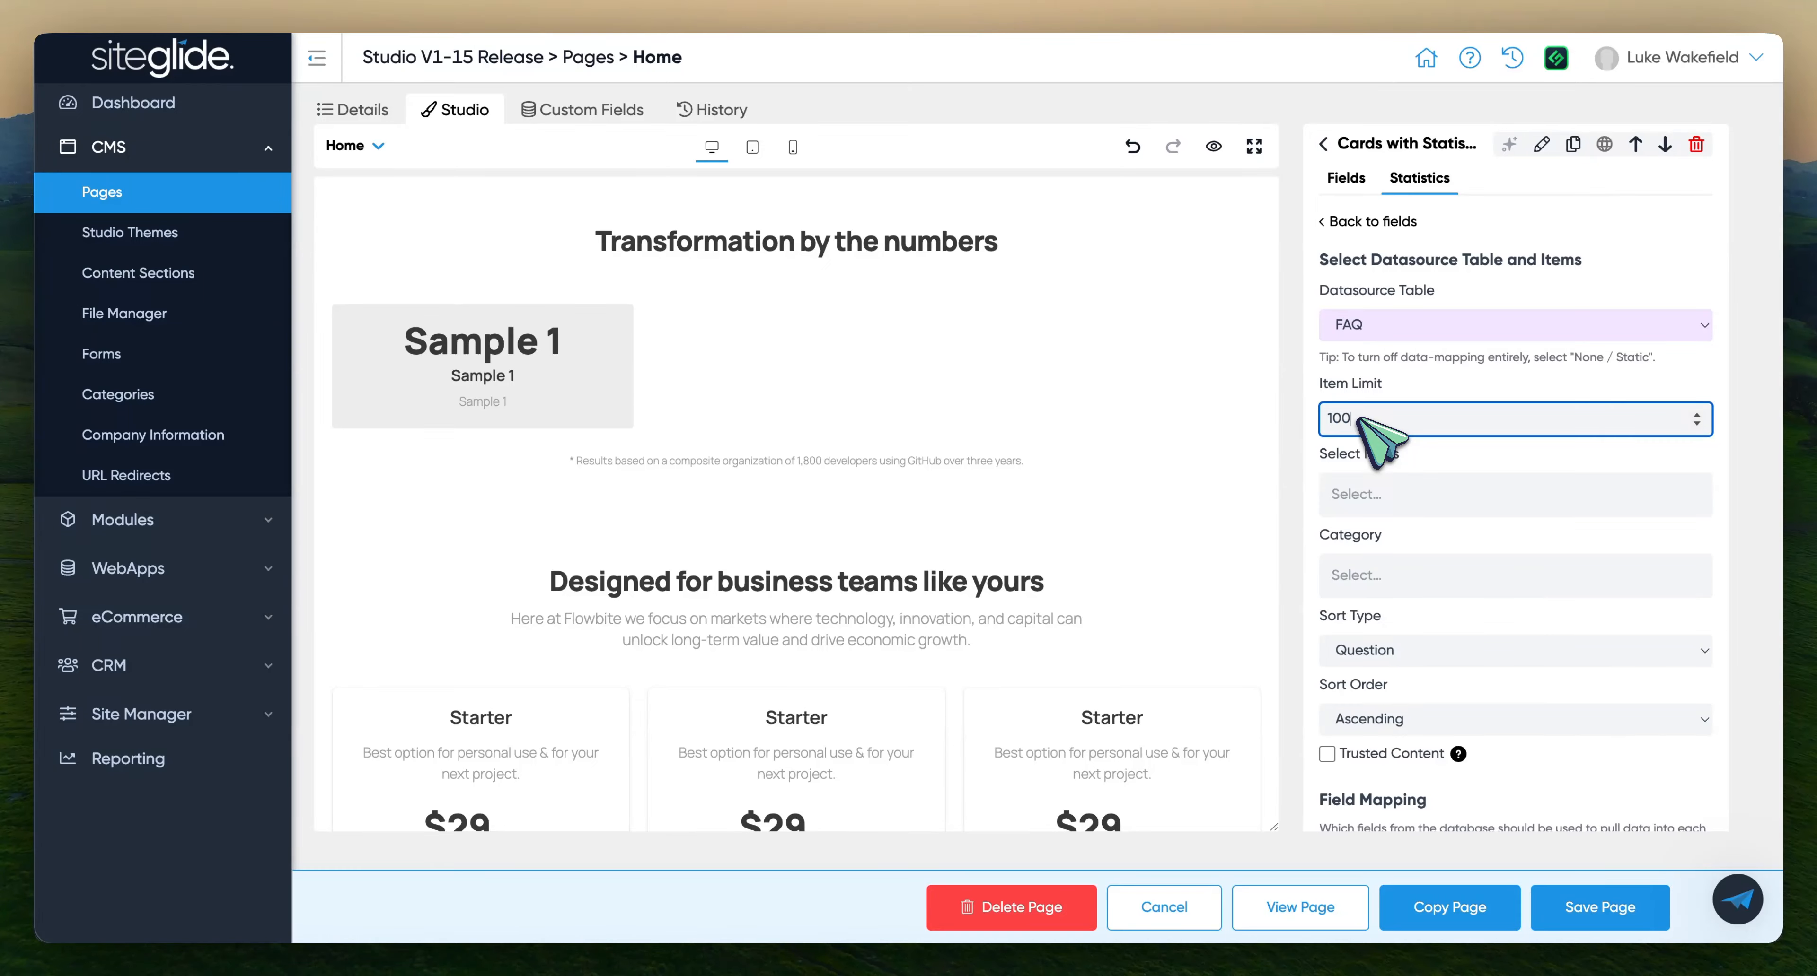
type("00")
left_click(1436, 366)
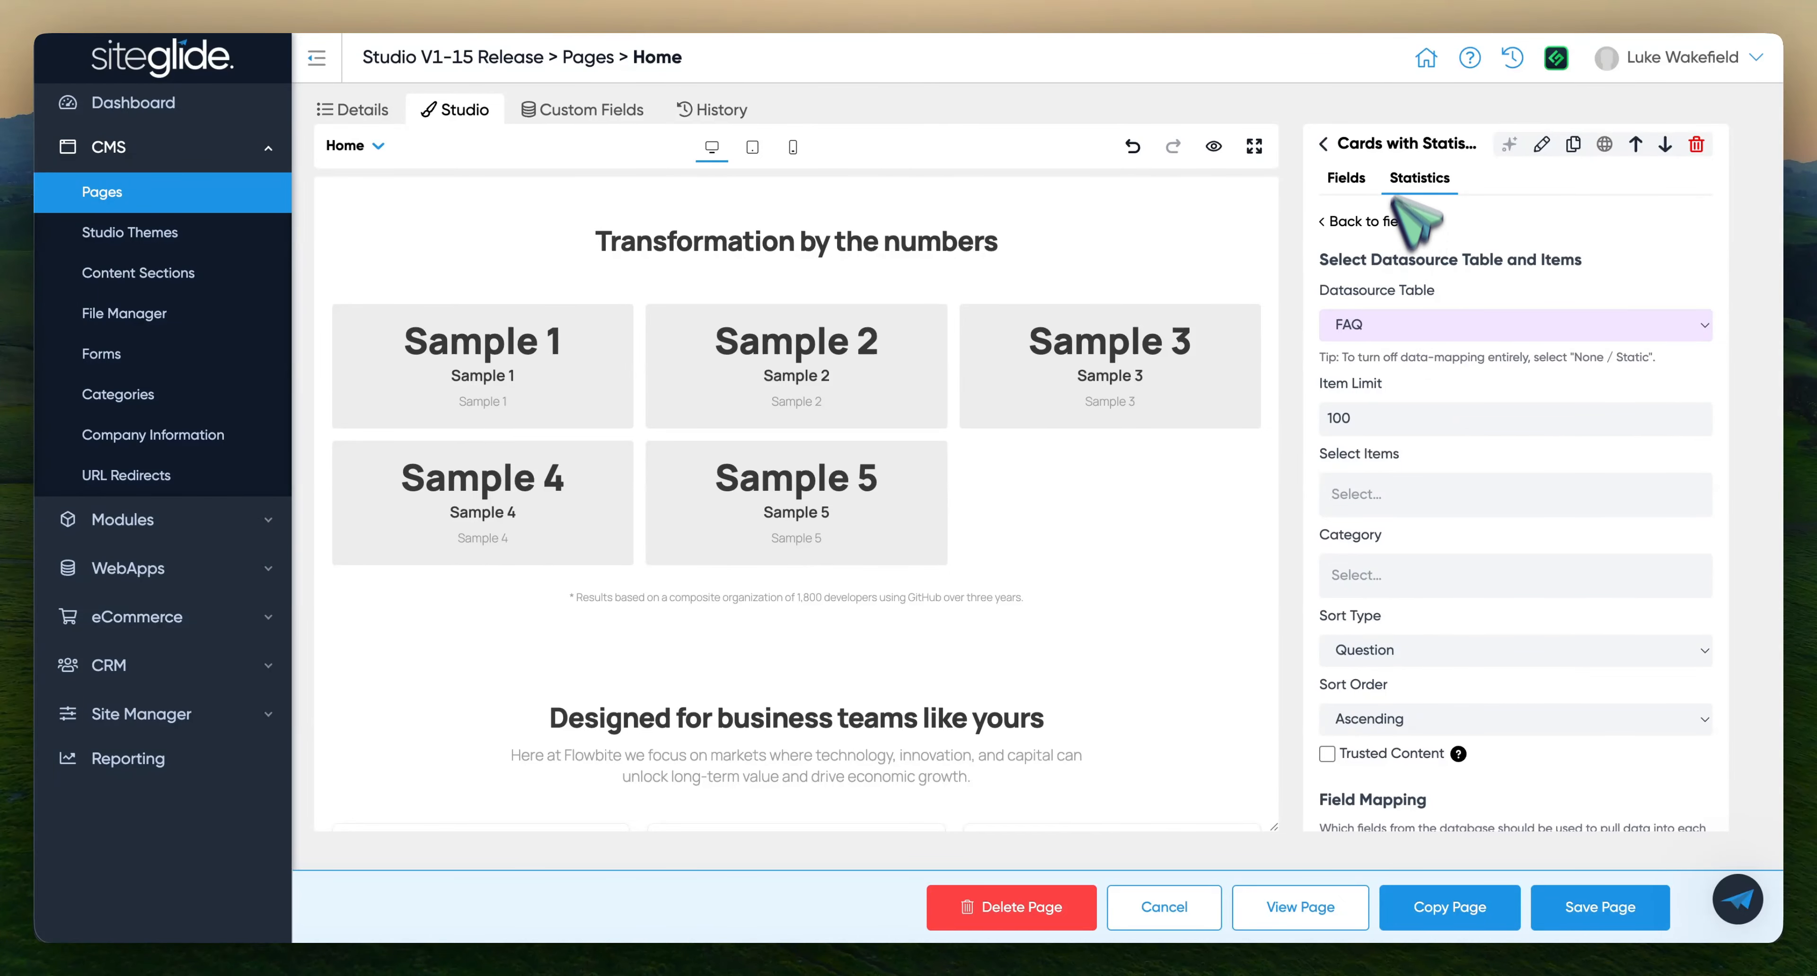
Look at the dynamic sections offered in the section library and return to the page editor
left_click(1397, 143)
left_click(1451, 546)
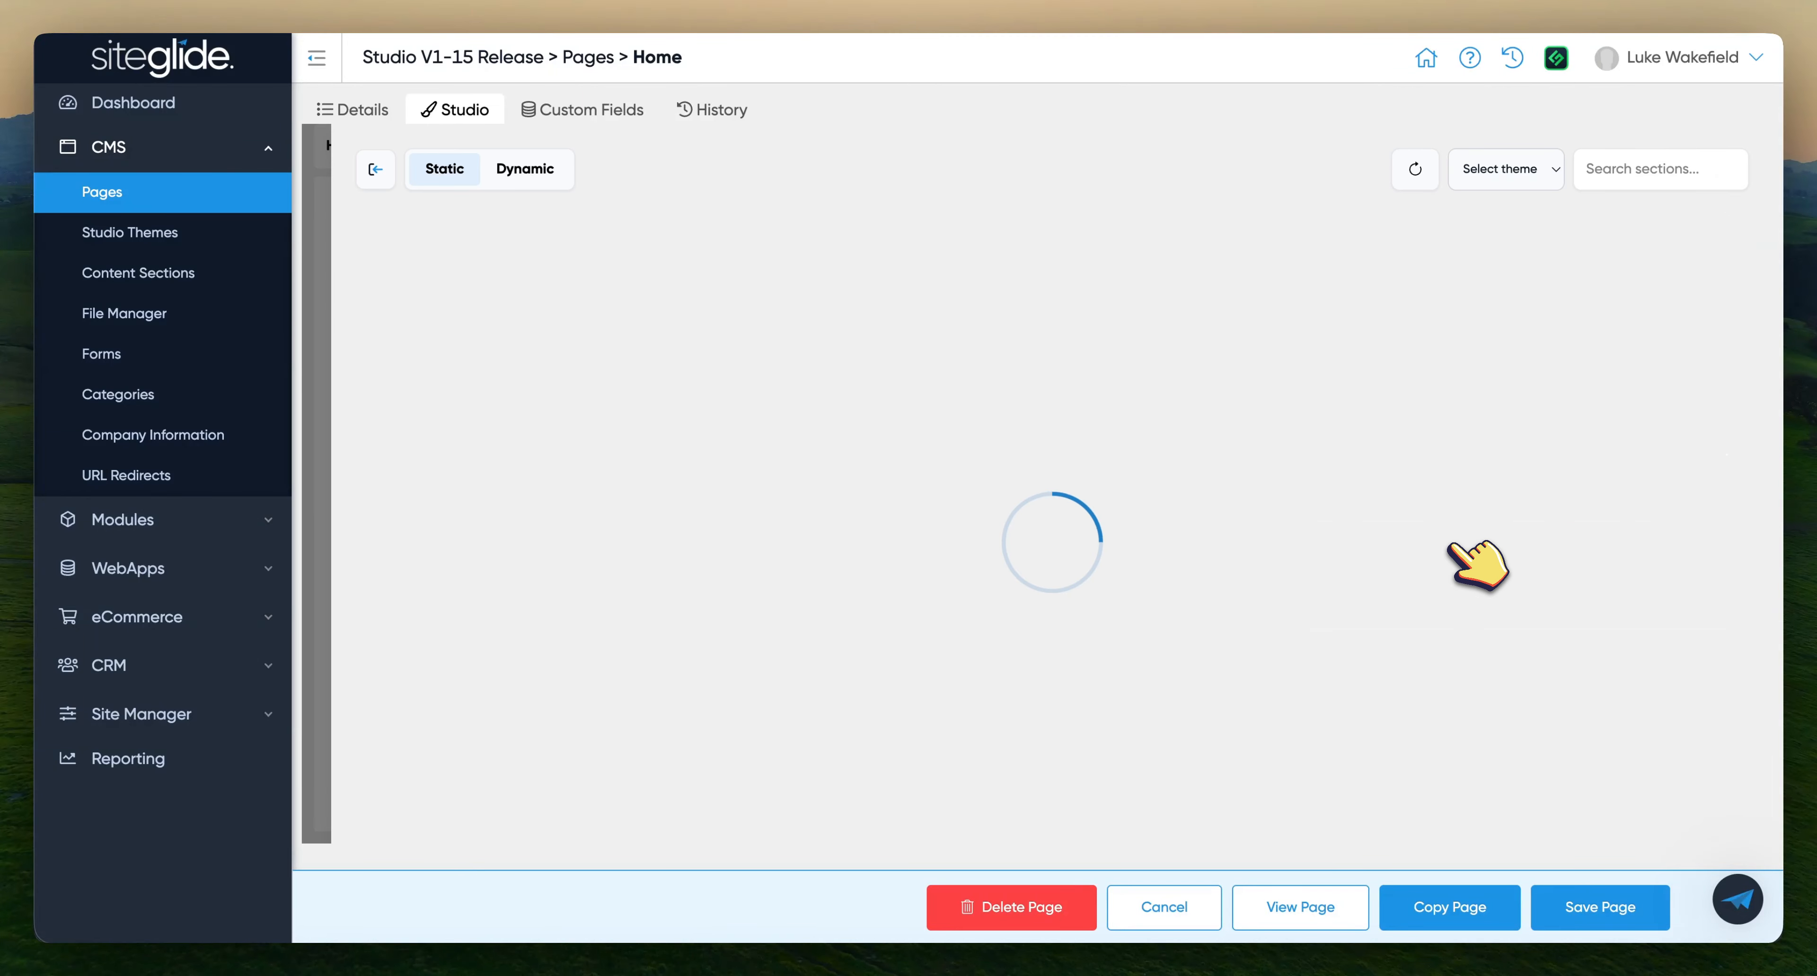
left_click(533, 168)
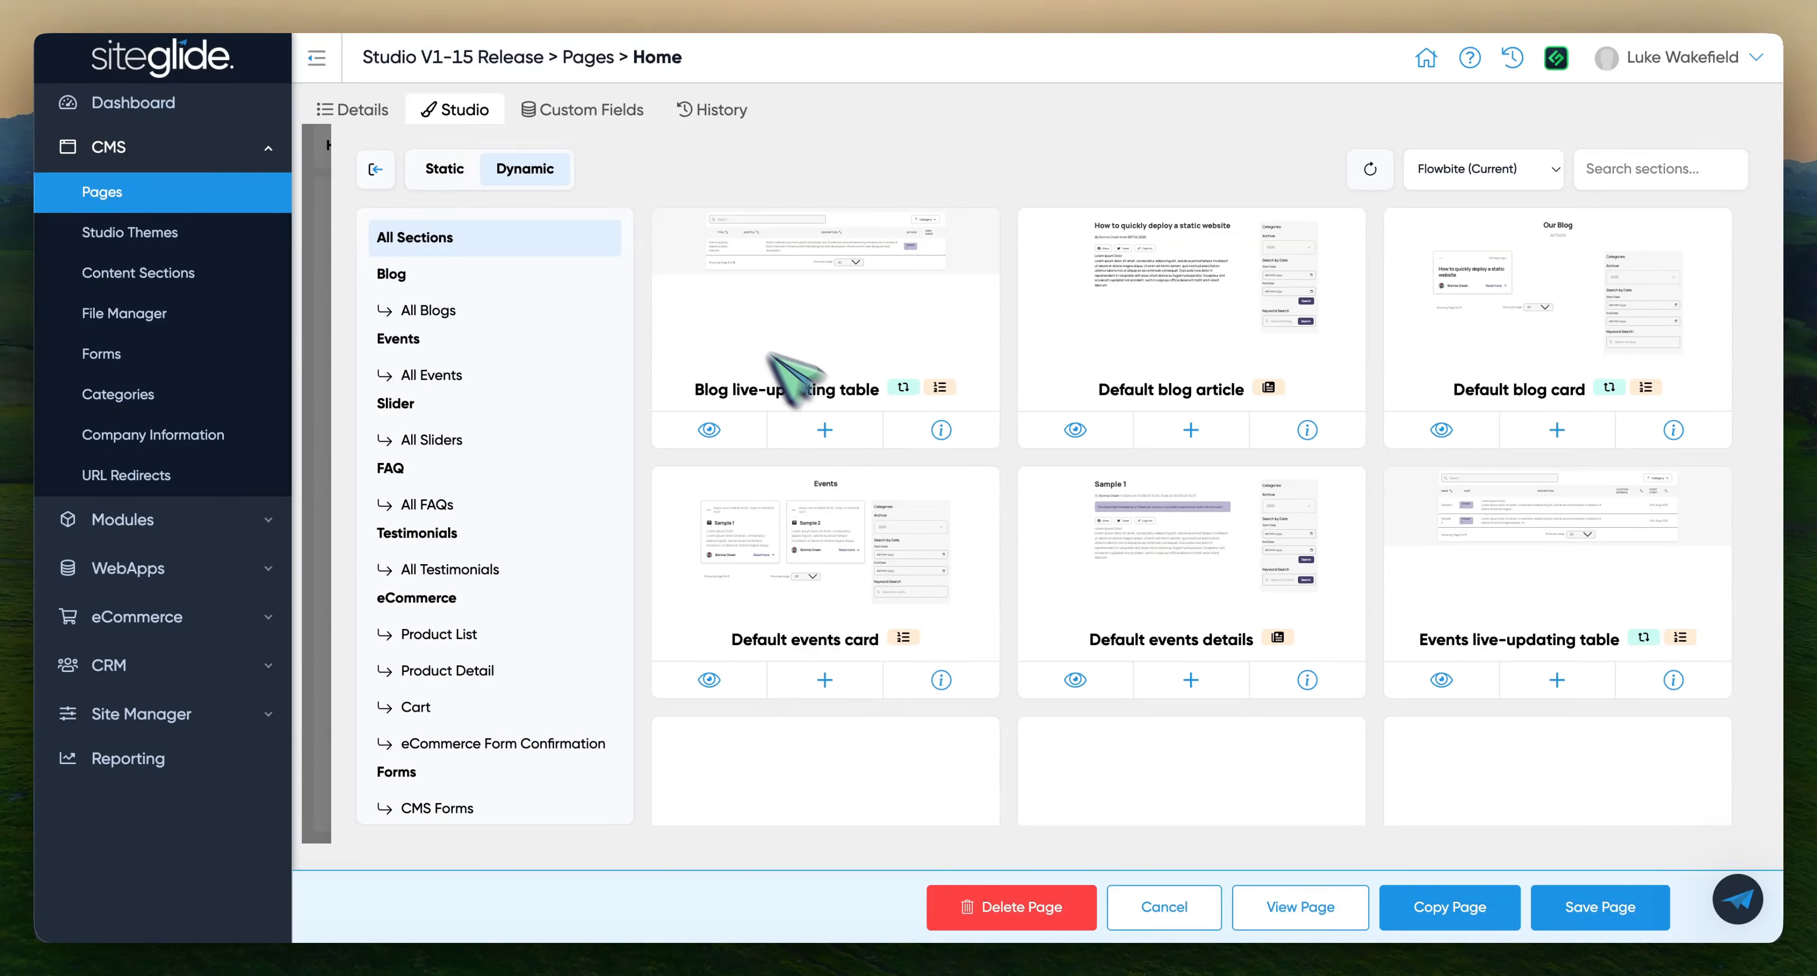
left_click(375, 168)
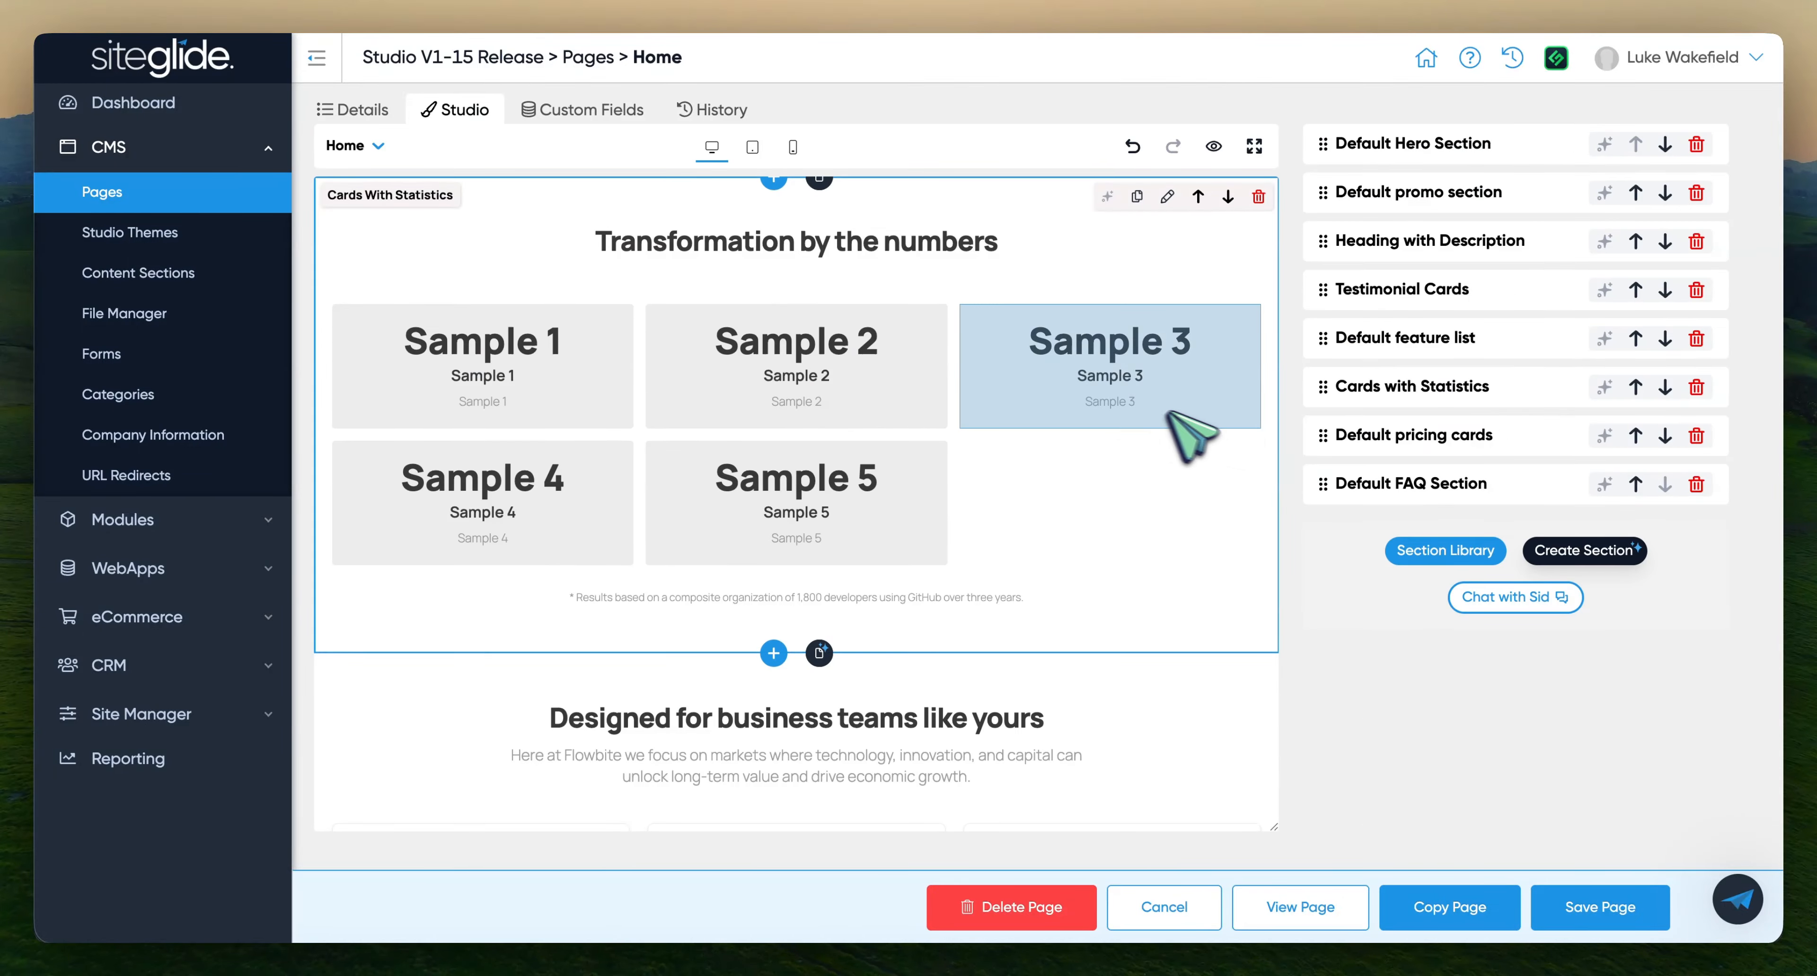
Reopen the statistics field map of the Cards with Statistics section and inspect its item limit setting
left_click(1167, 432)
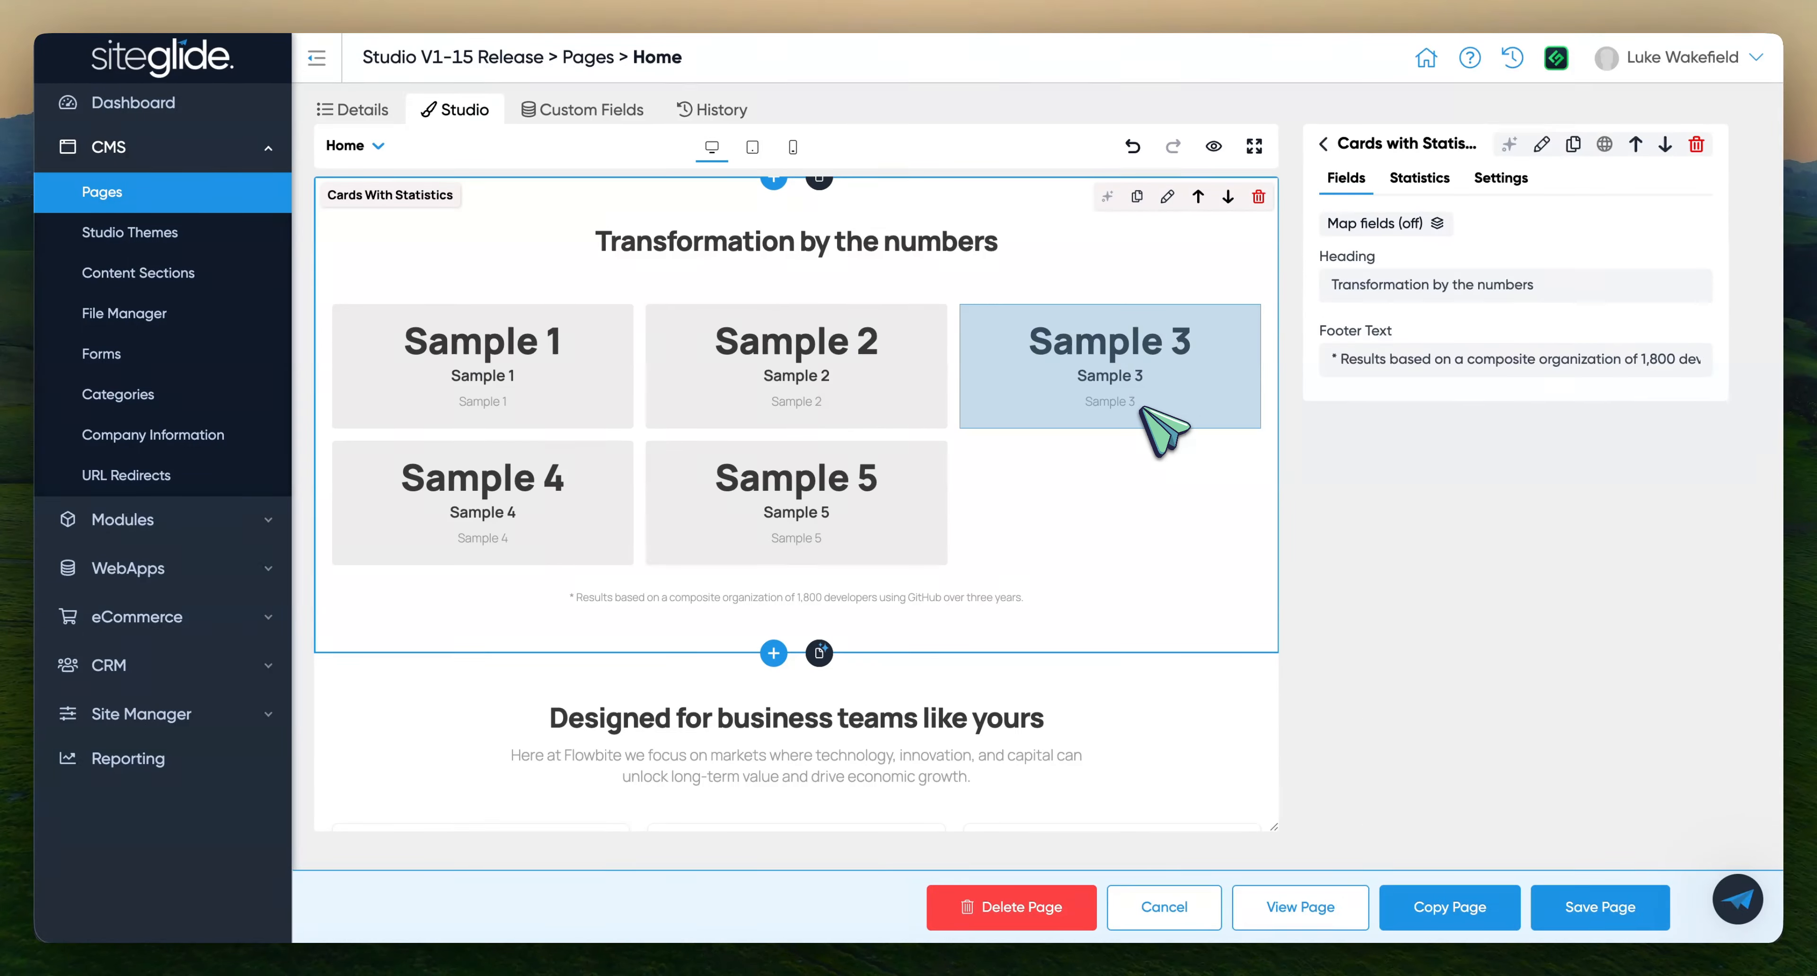
left_click(1435, 182)
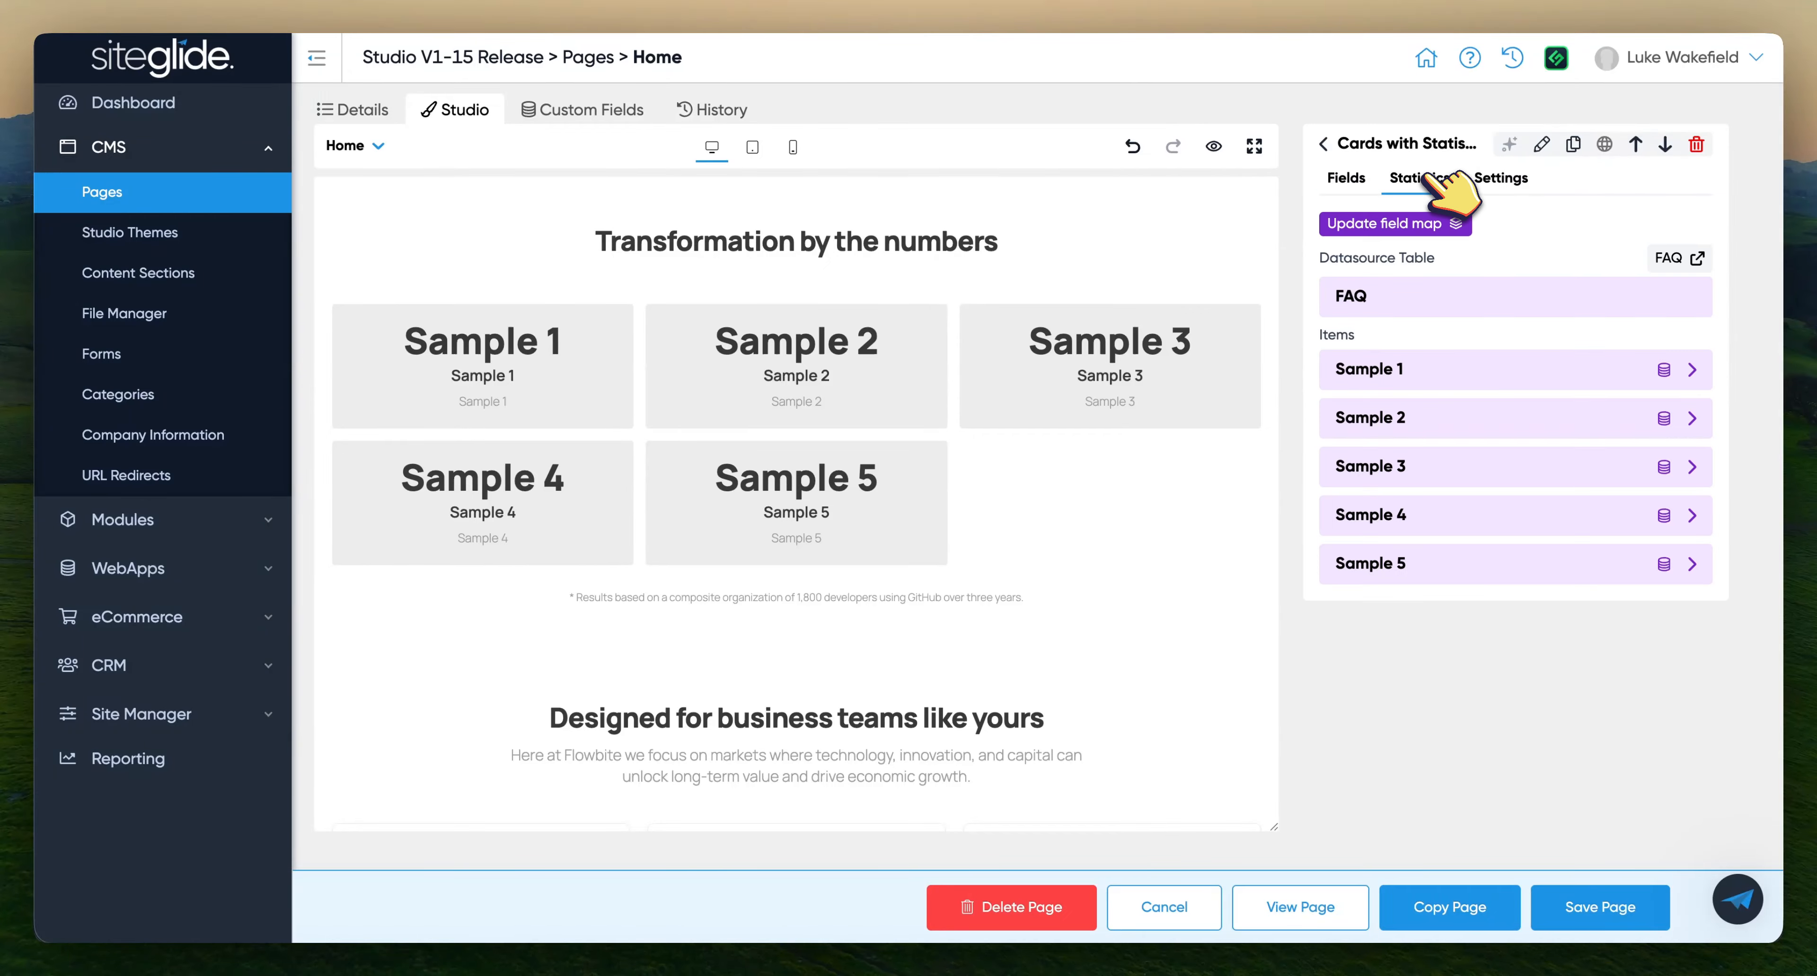
left_click(1418, 222)
left_click(1392, 419)
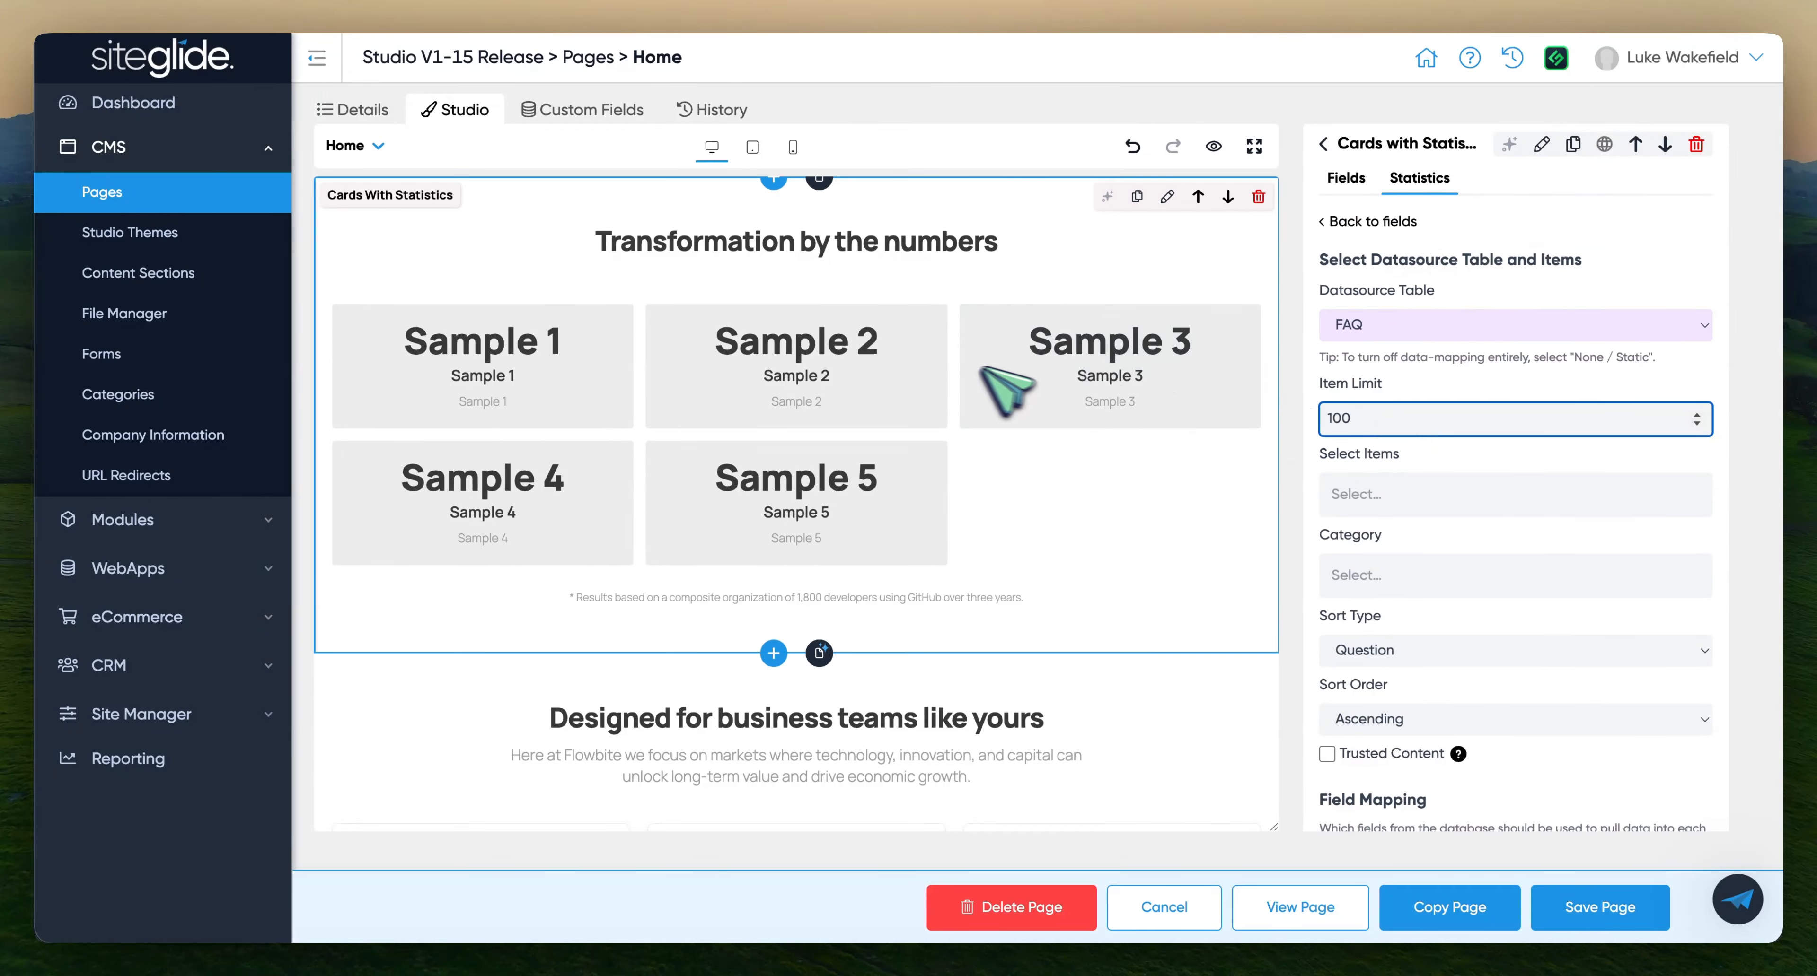
left_click(1285, 407)
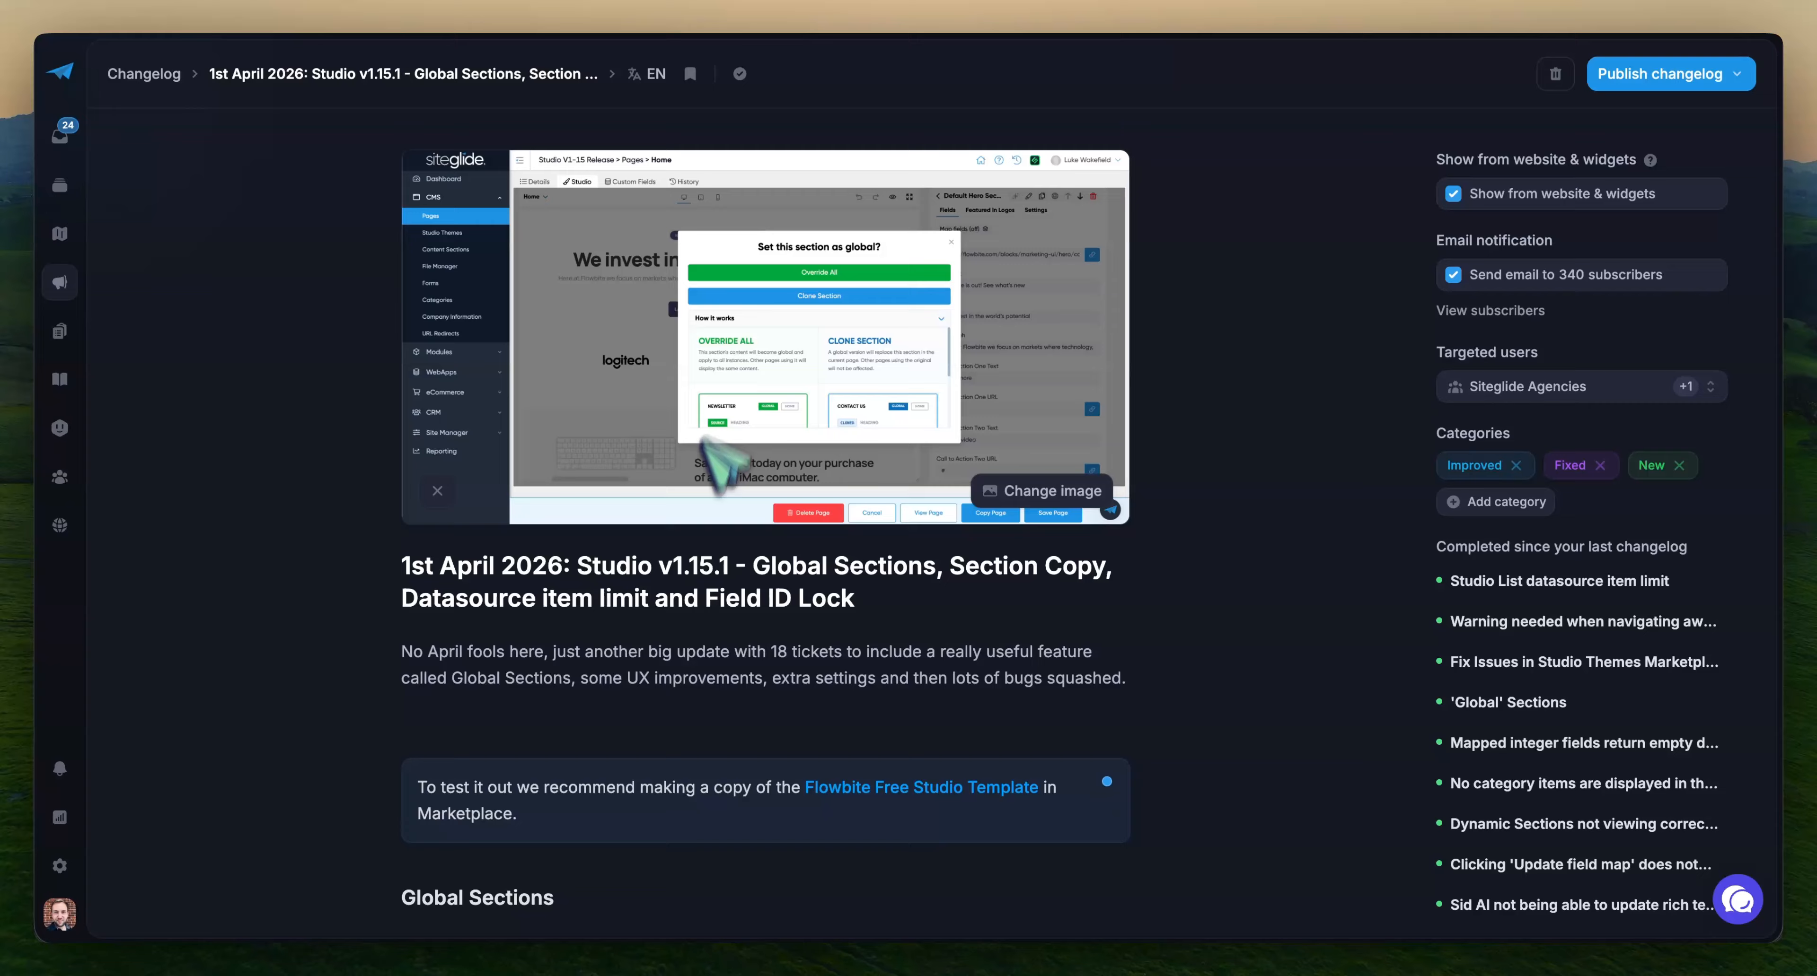
Read through the Studio v1.15.1 changelog and open the Home page's details in Siteglide
scroll(712, 508, "down", 3)
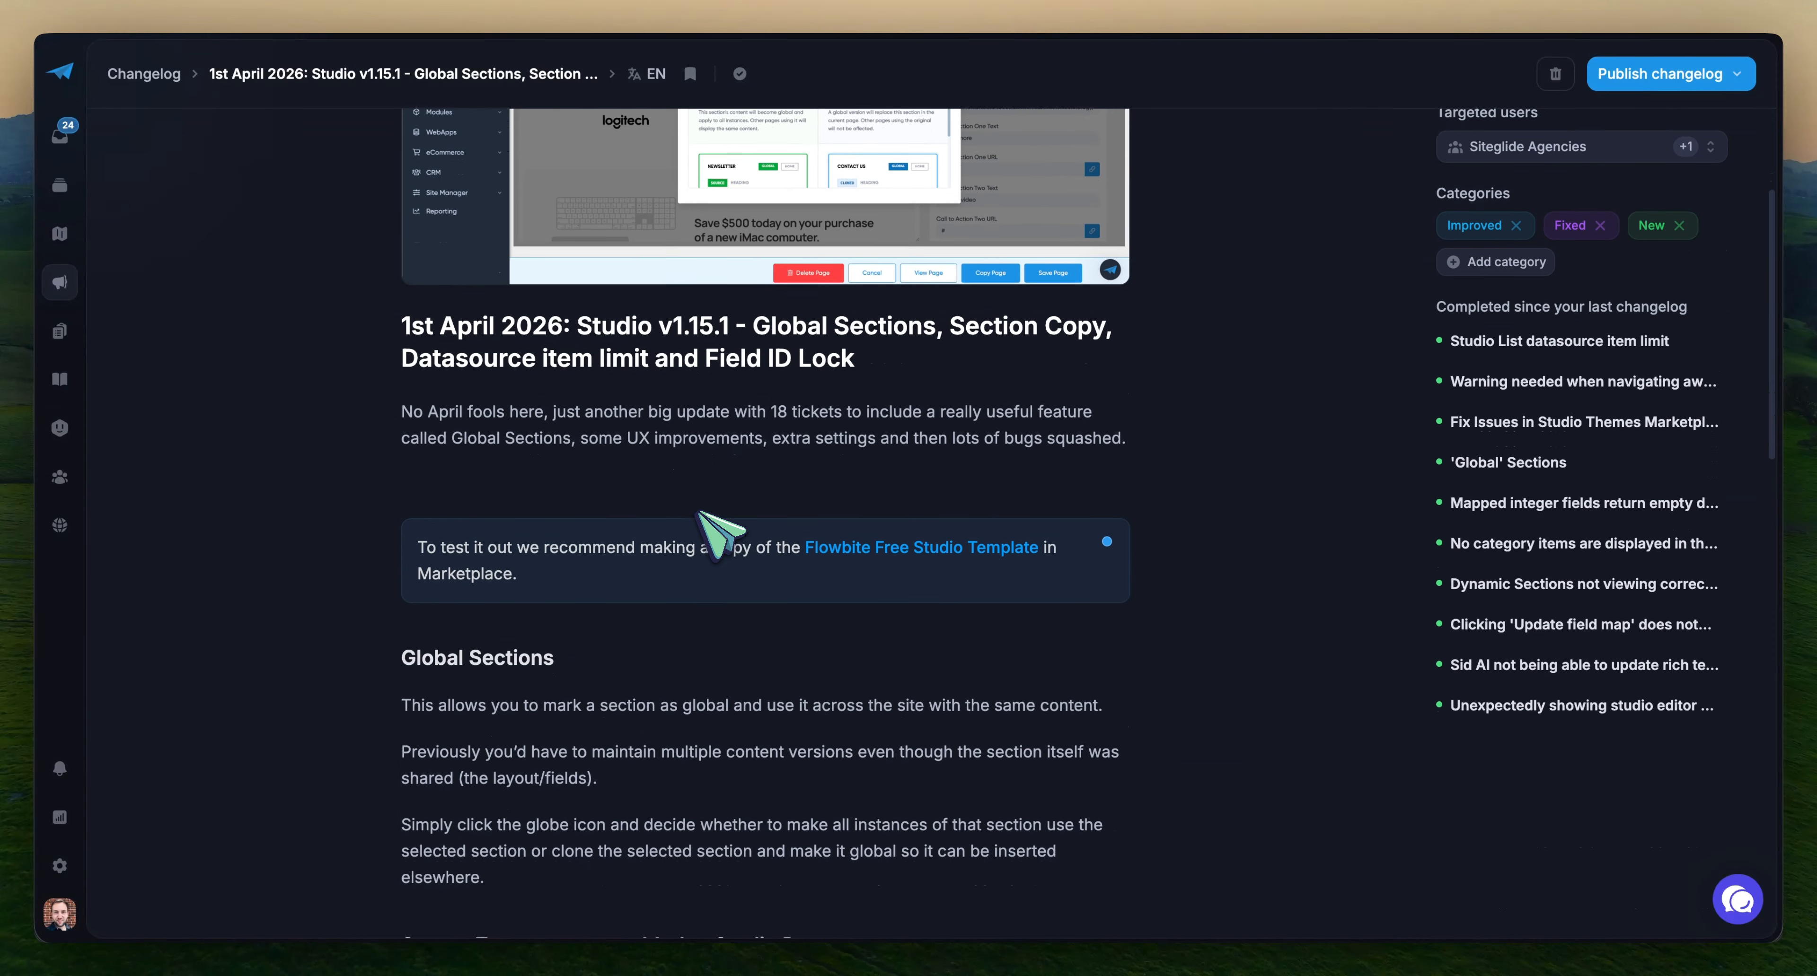
scroll(716, 532, "down", 8)
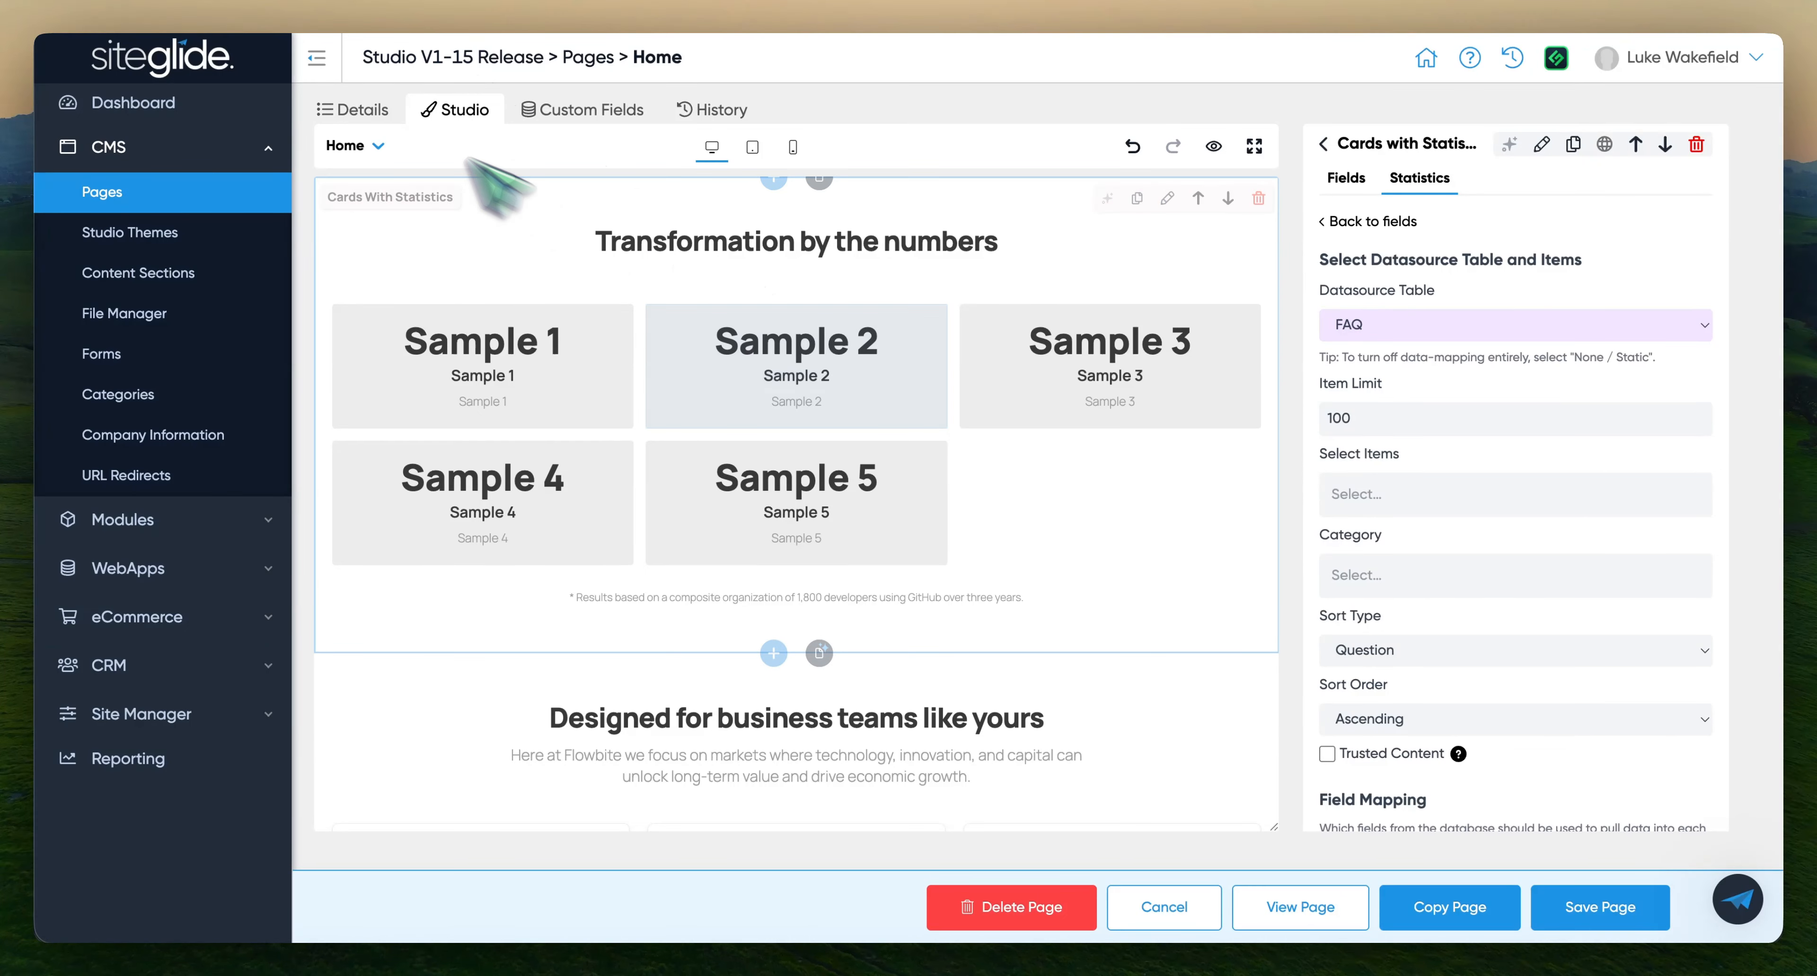
left_click(345, 108)
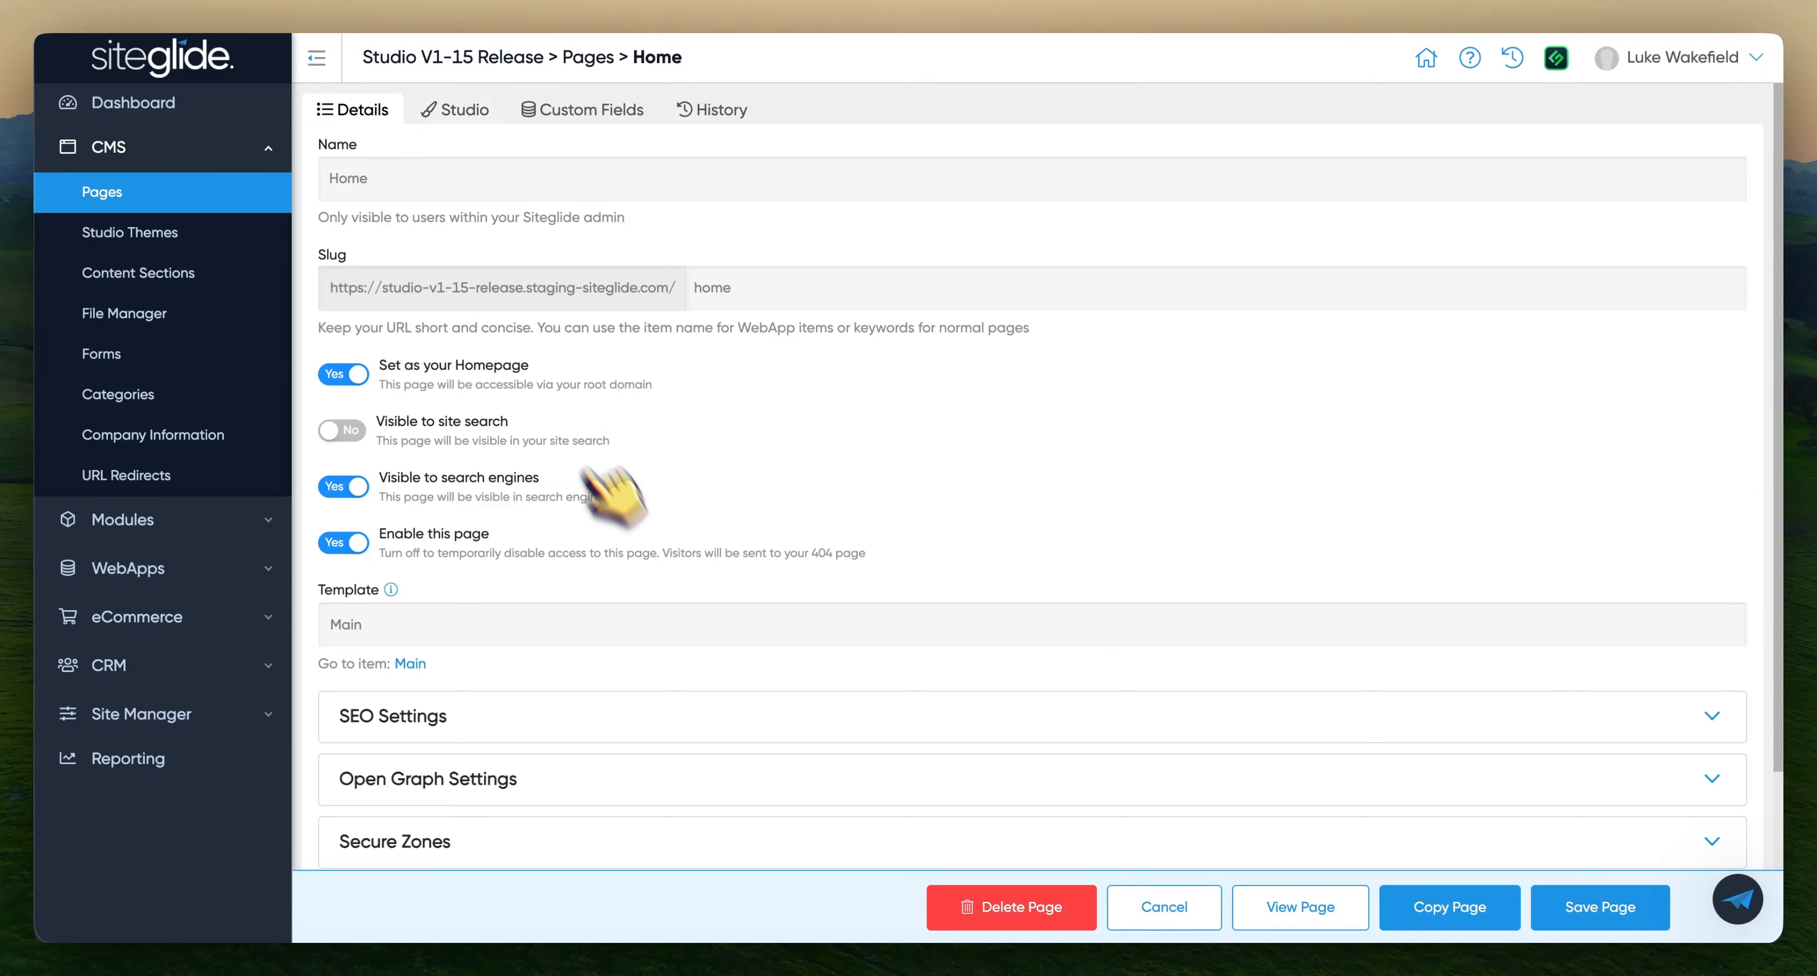
Inspect the Secure Zones setting in the Home page's details
scroll(493, 698, "down", 2)
left_click(444, 726)
scroll(493, 730, "down", 2)
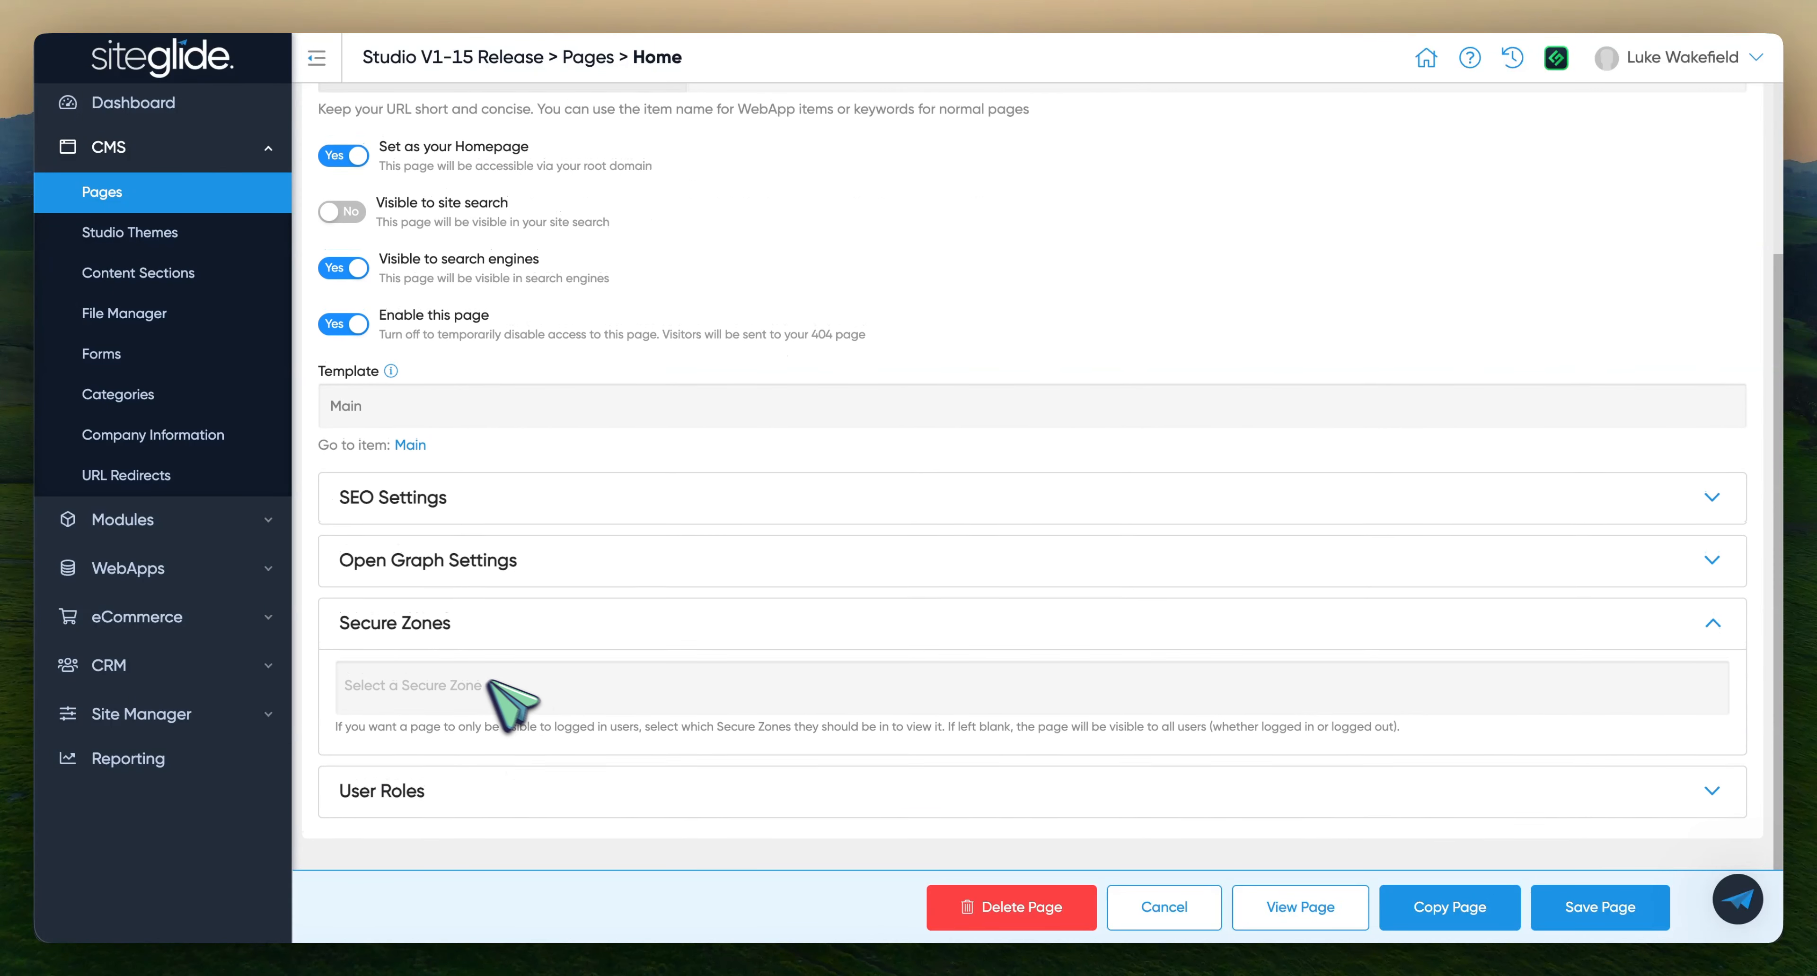
left_click(497, 624)
scroll(493, 624, "up", 5)
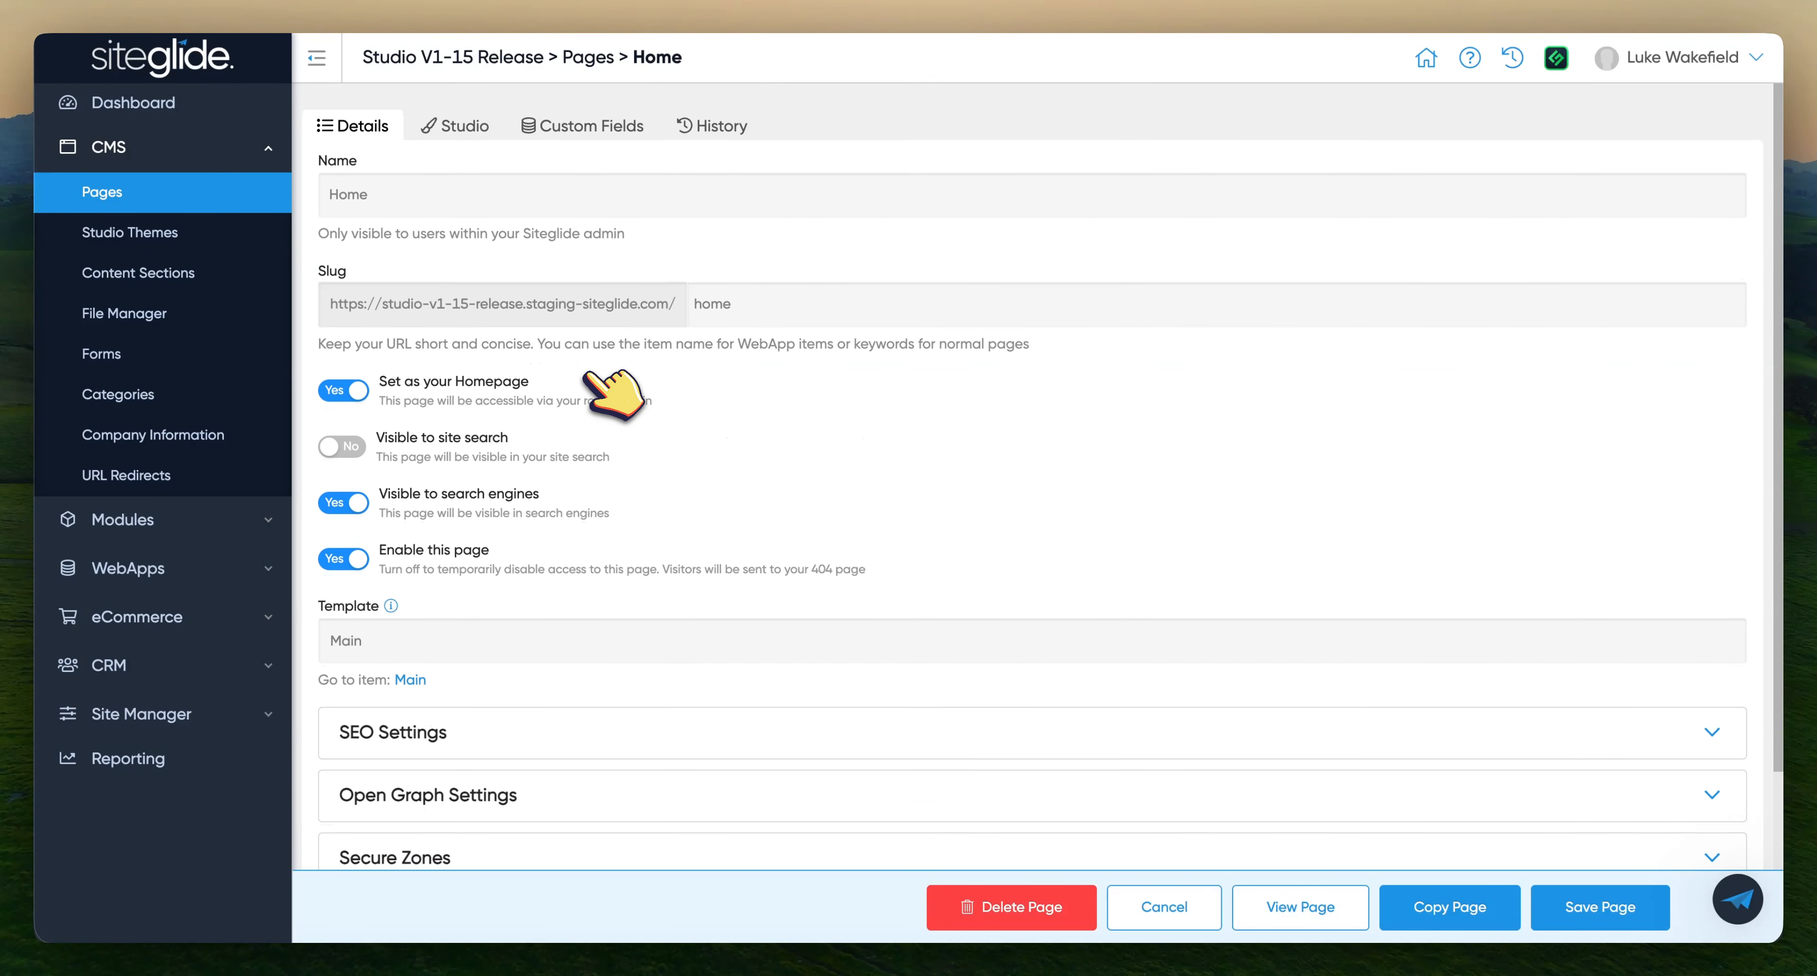
Switch to the Home page's Studio editor, look at the Cards with Statistics section's options and return to the section list
left_click(487, 113)
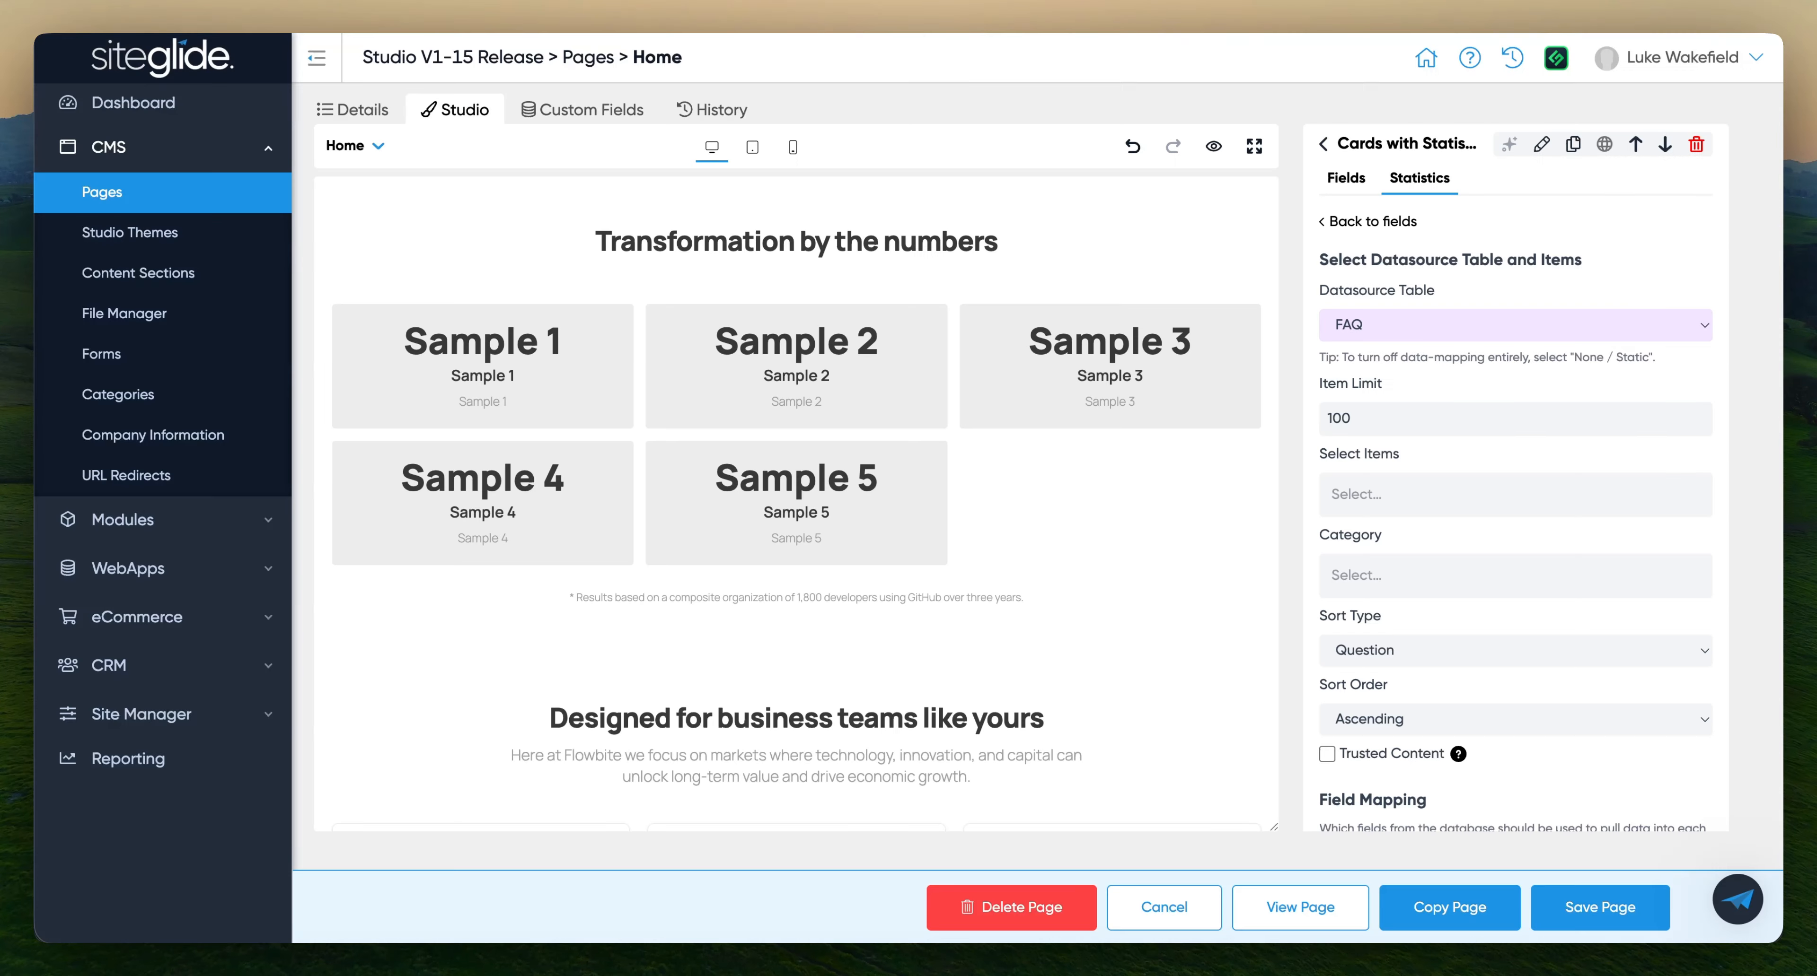
left_click(1442, 152)
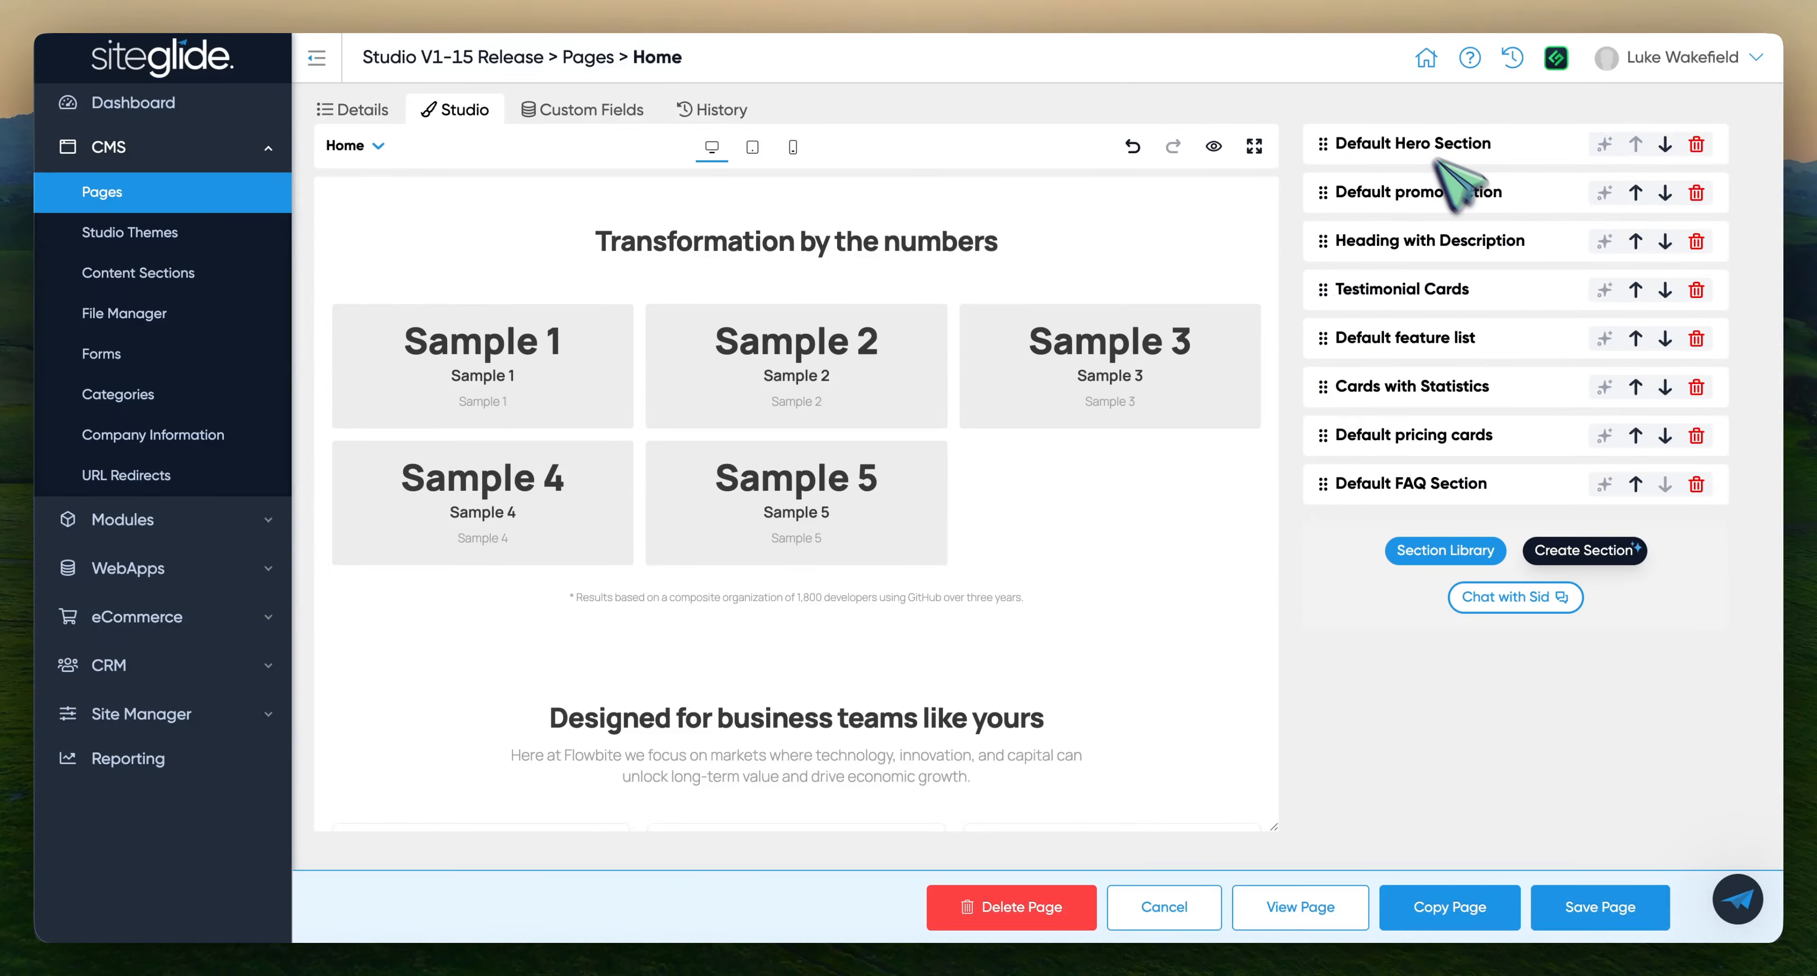
left_click(1208, 261)
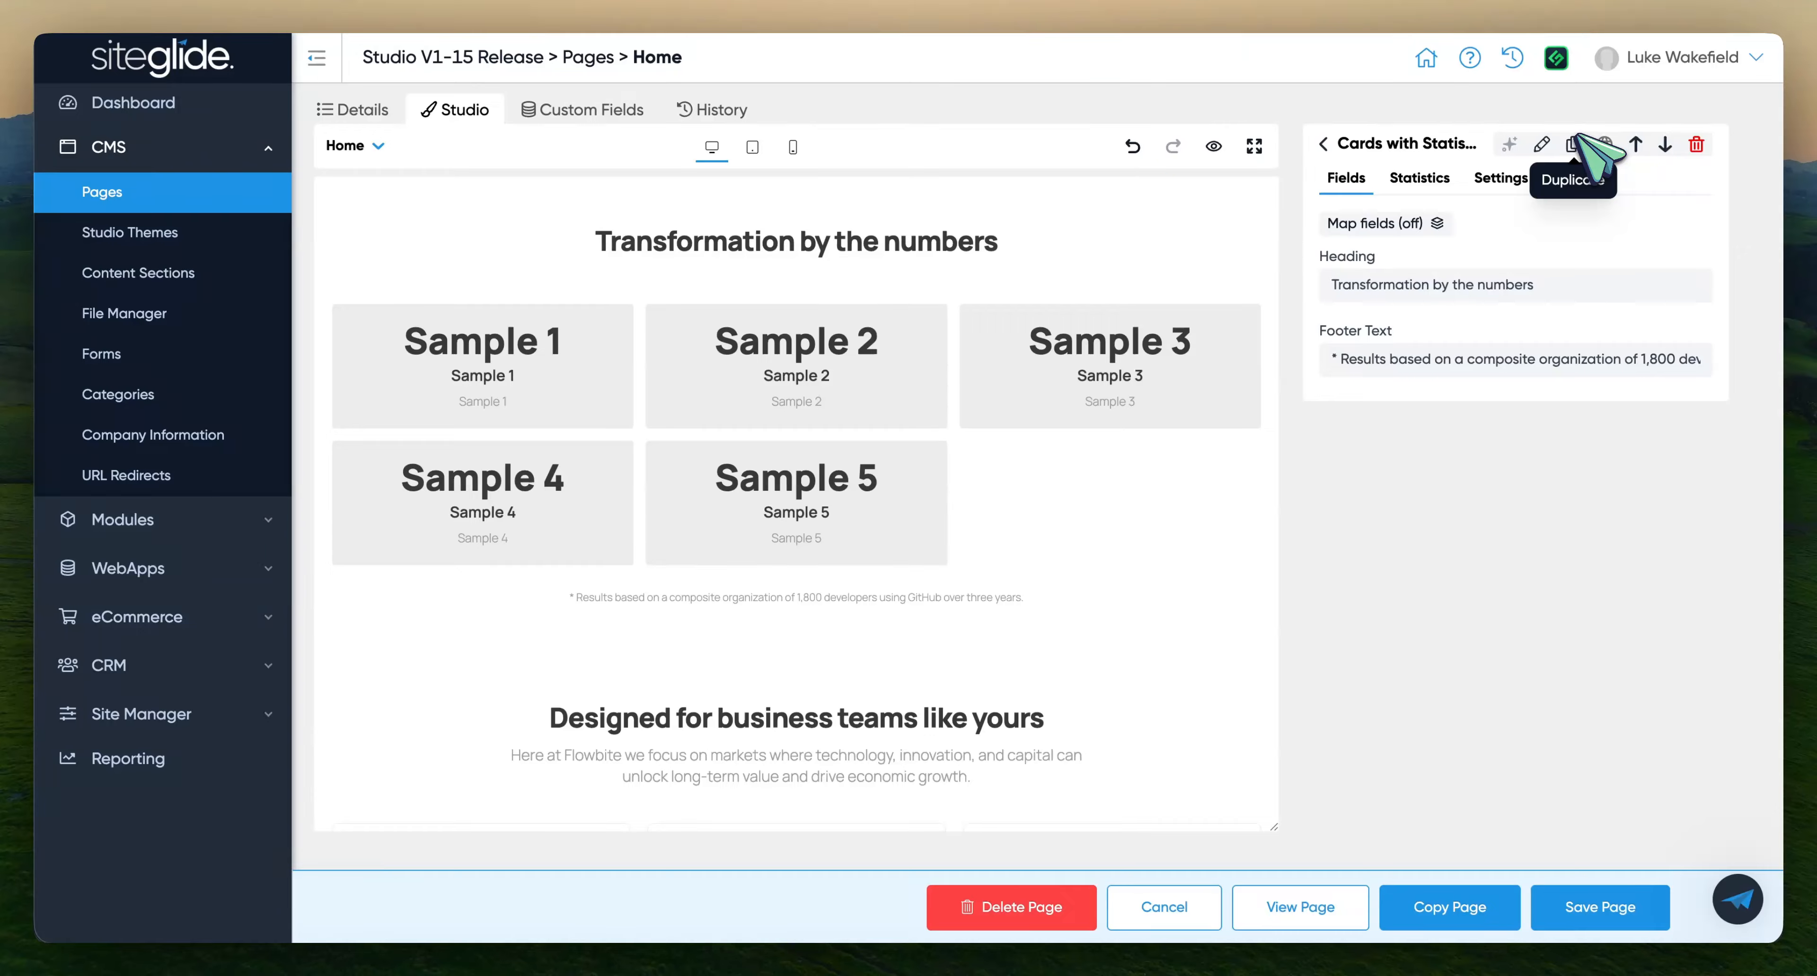
left_click(1430, 135)
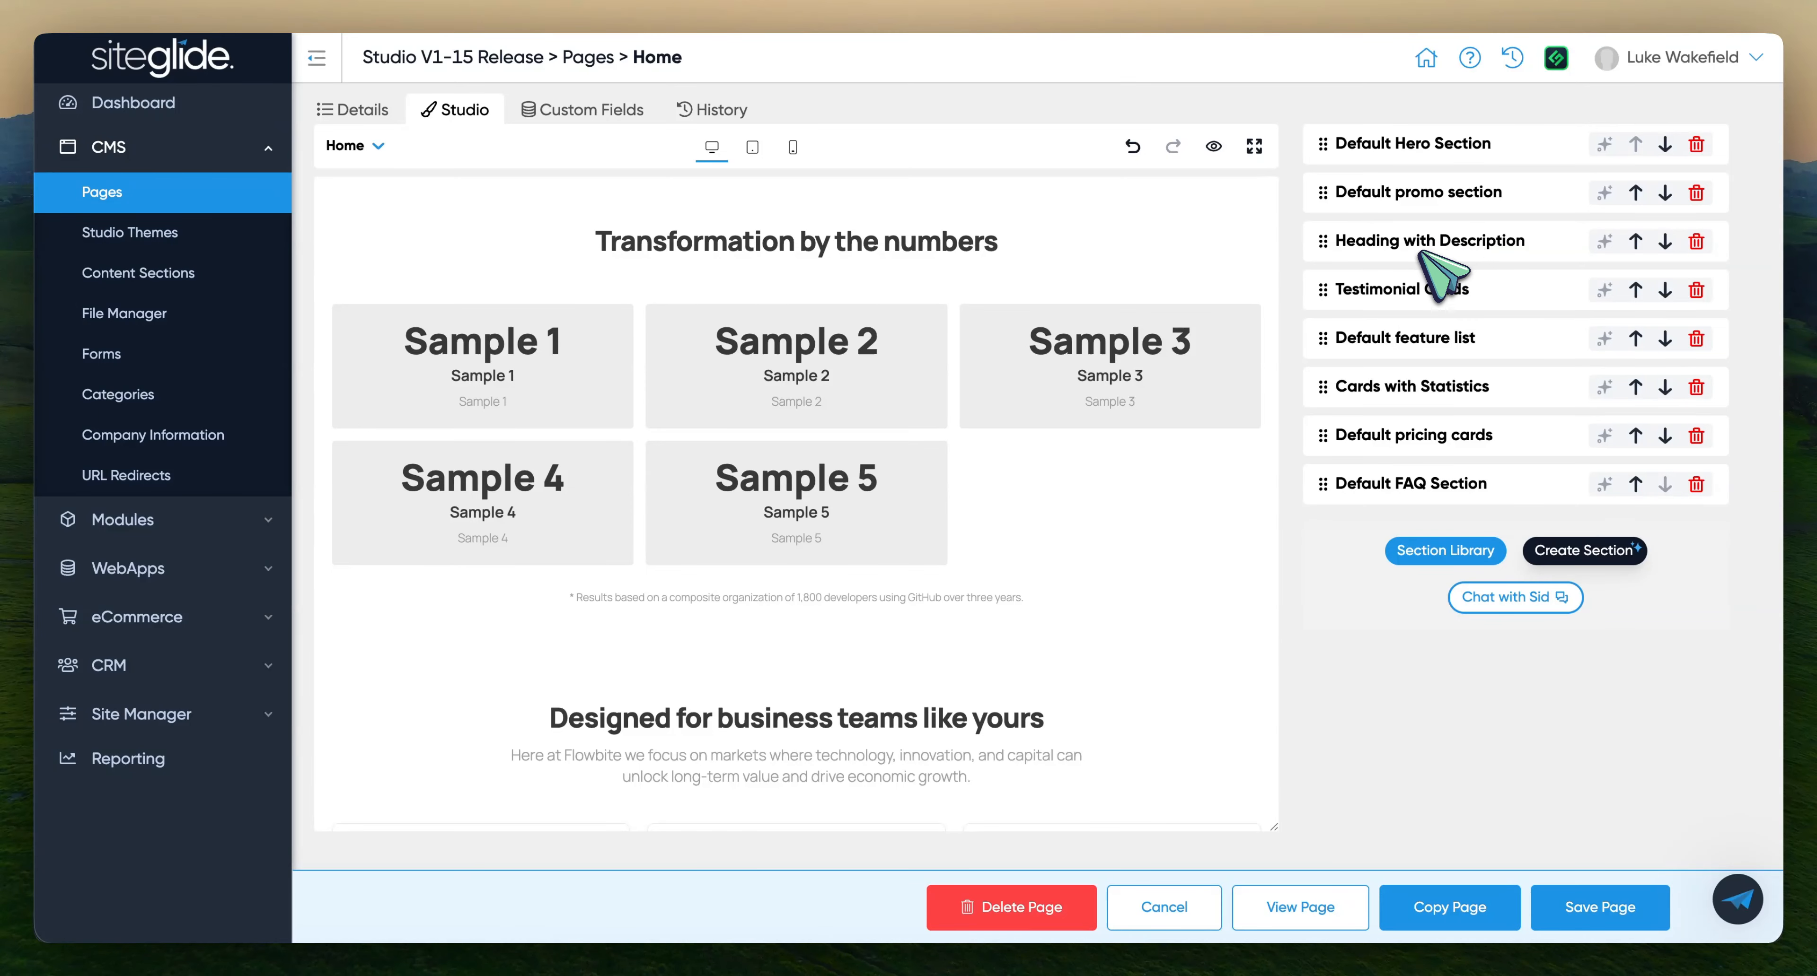
Duplicate the Heading with Description section on the Home page
left_click(1452, 244)
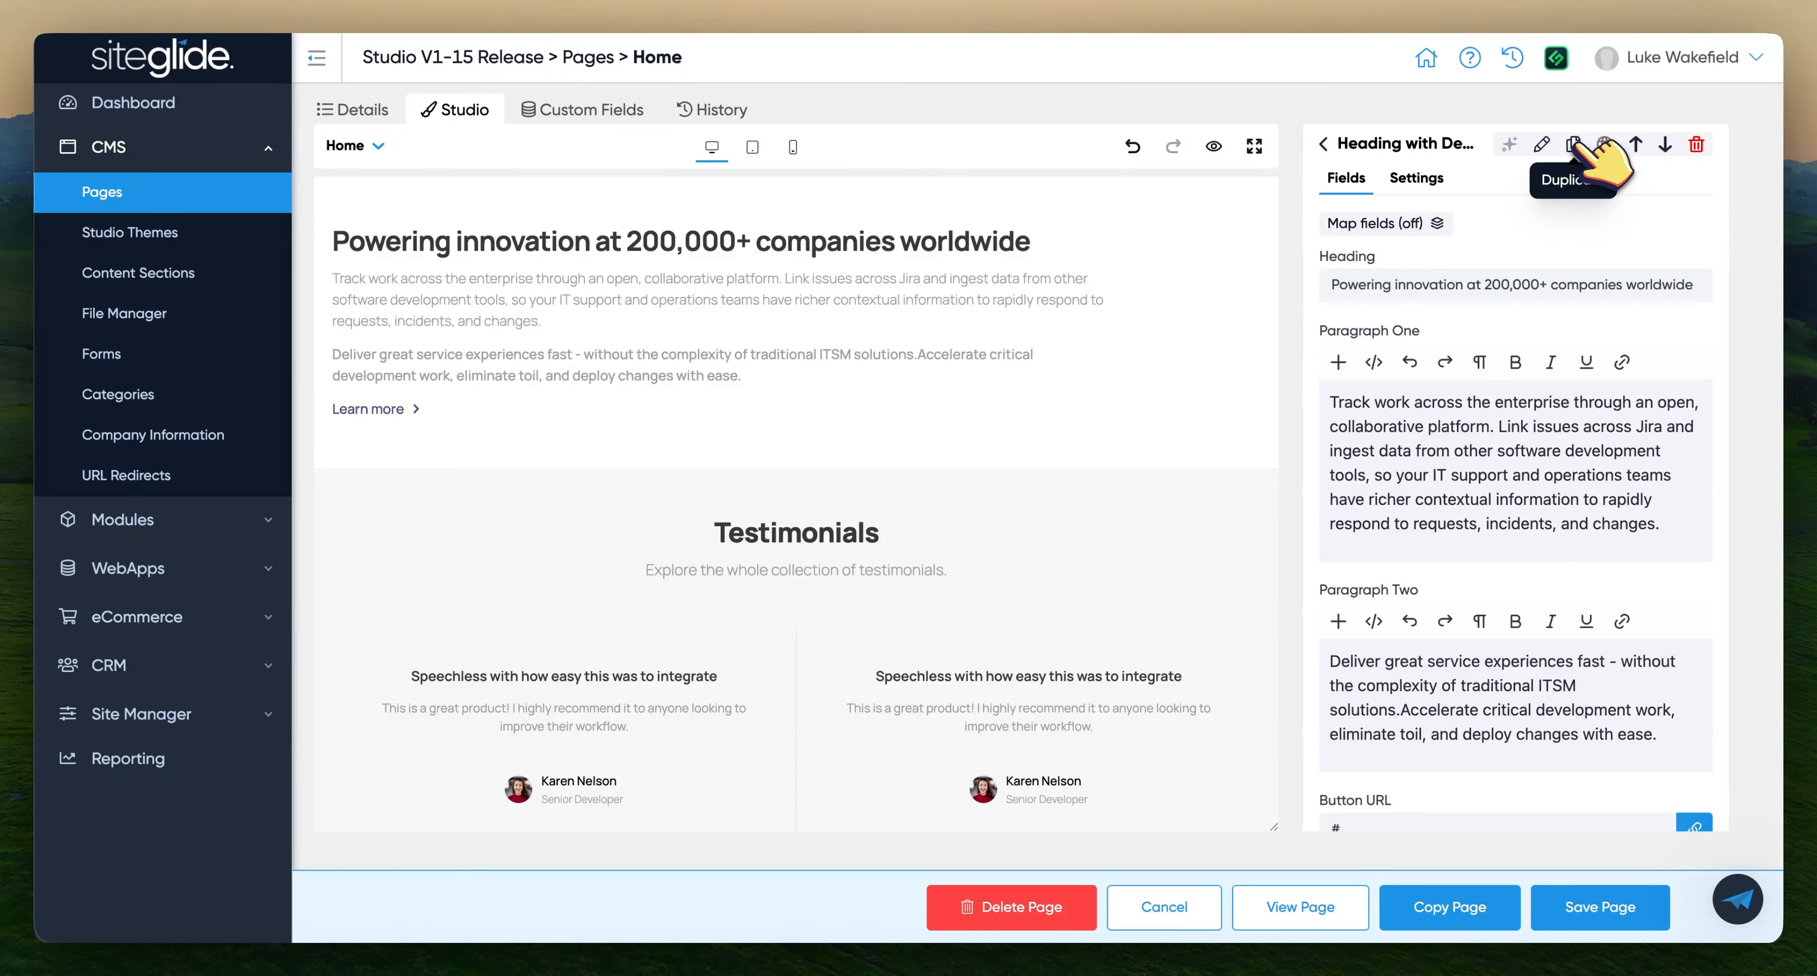
left_click(1576, 145)
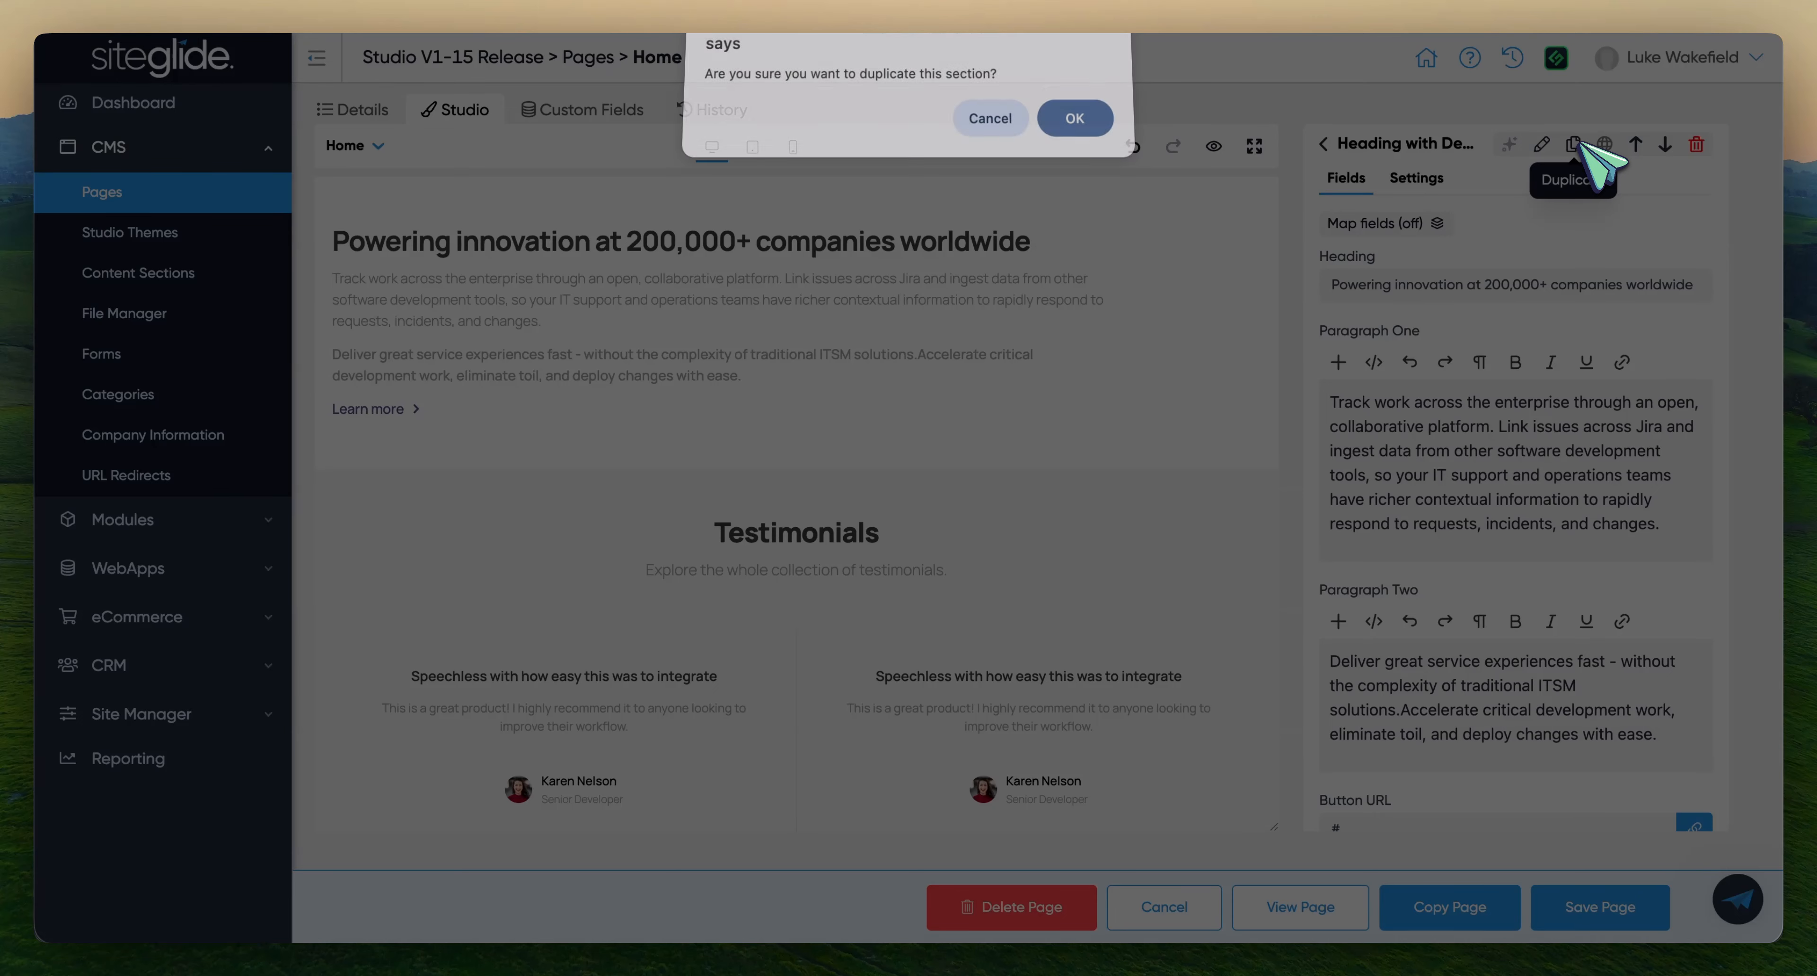
left_click(1075, 120)
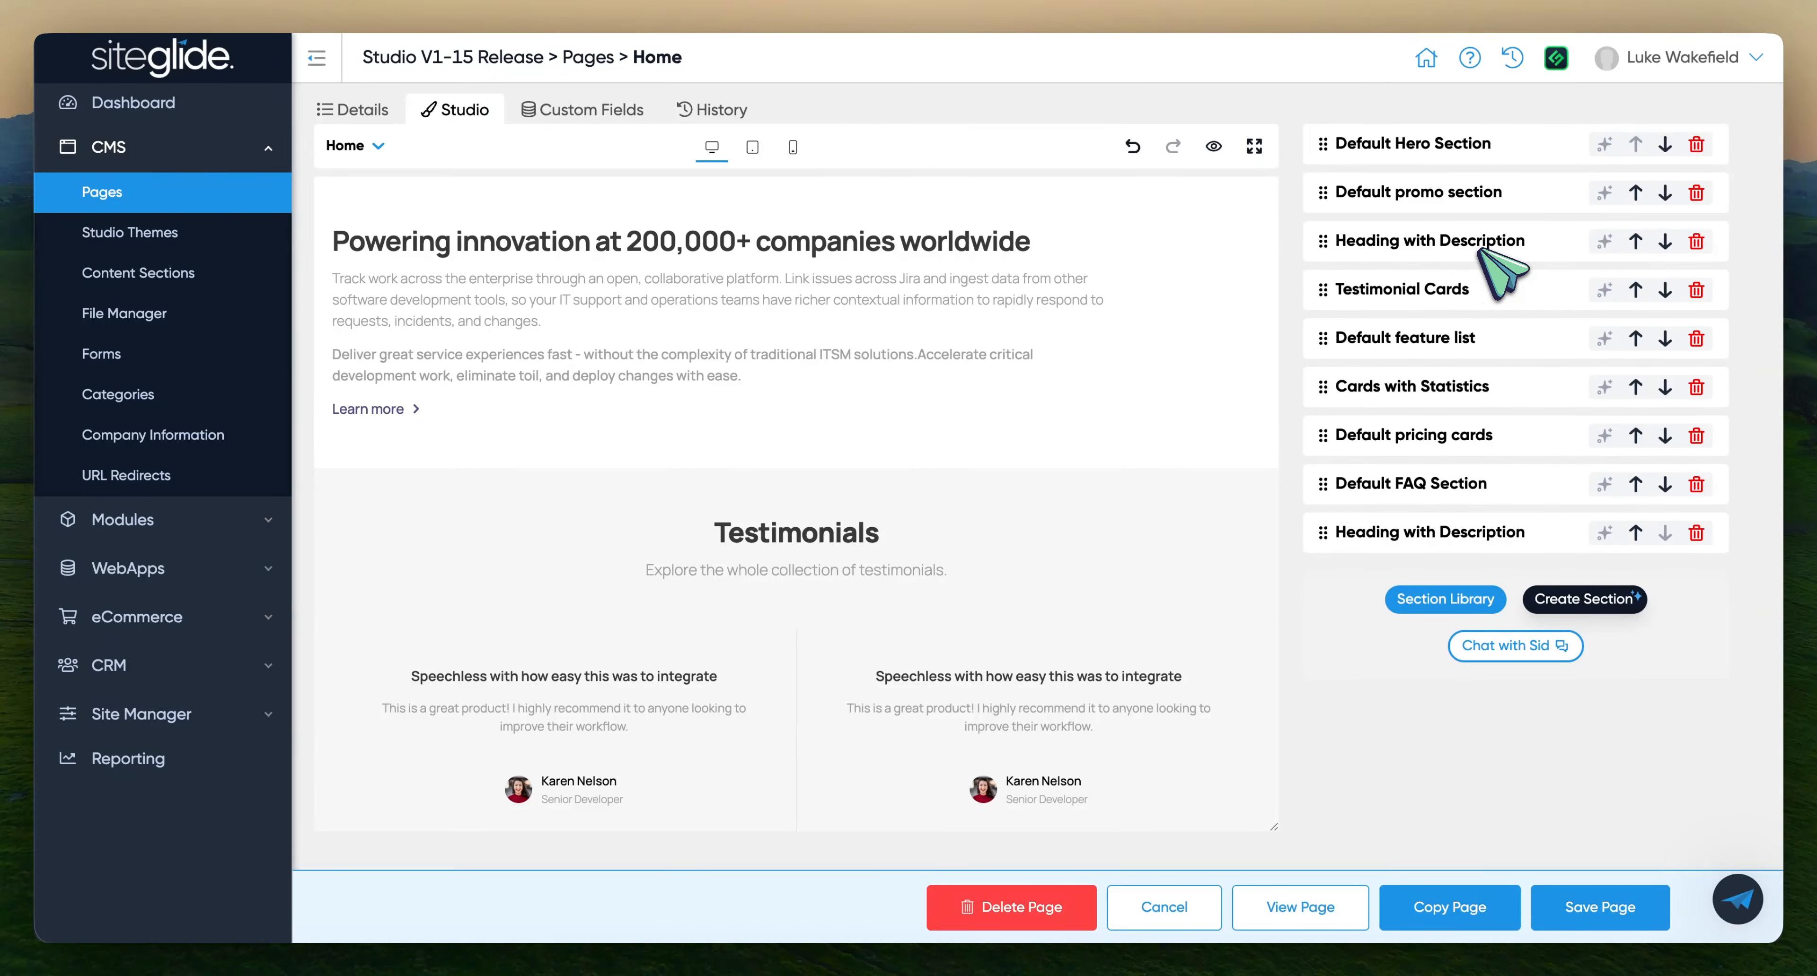
Look at the code editor of the upper Heading with Description section and return to the section list
left_click(1495, 242)
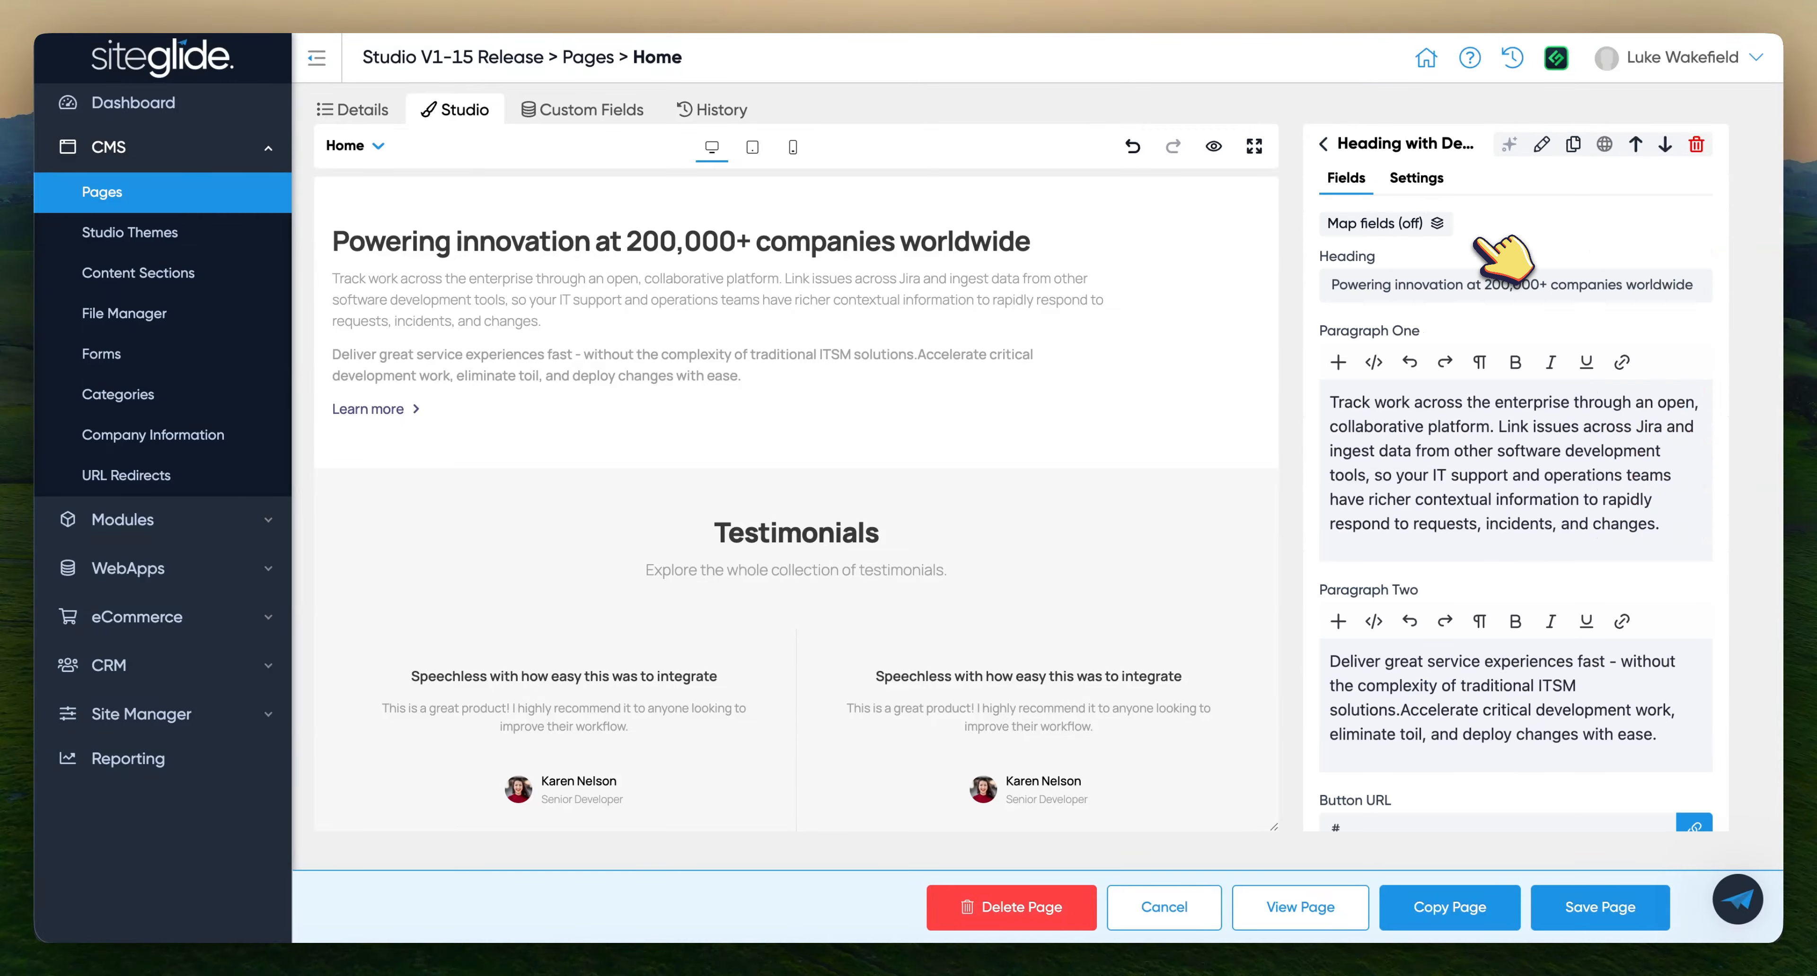
left_click(1548, 148)
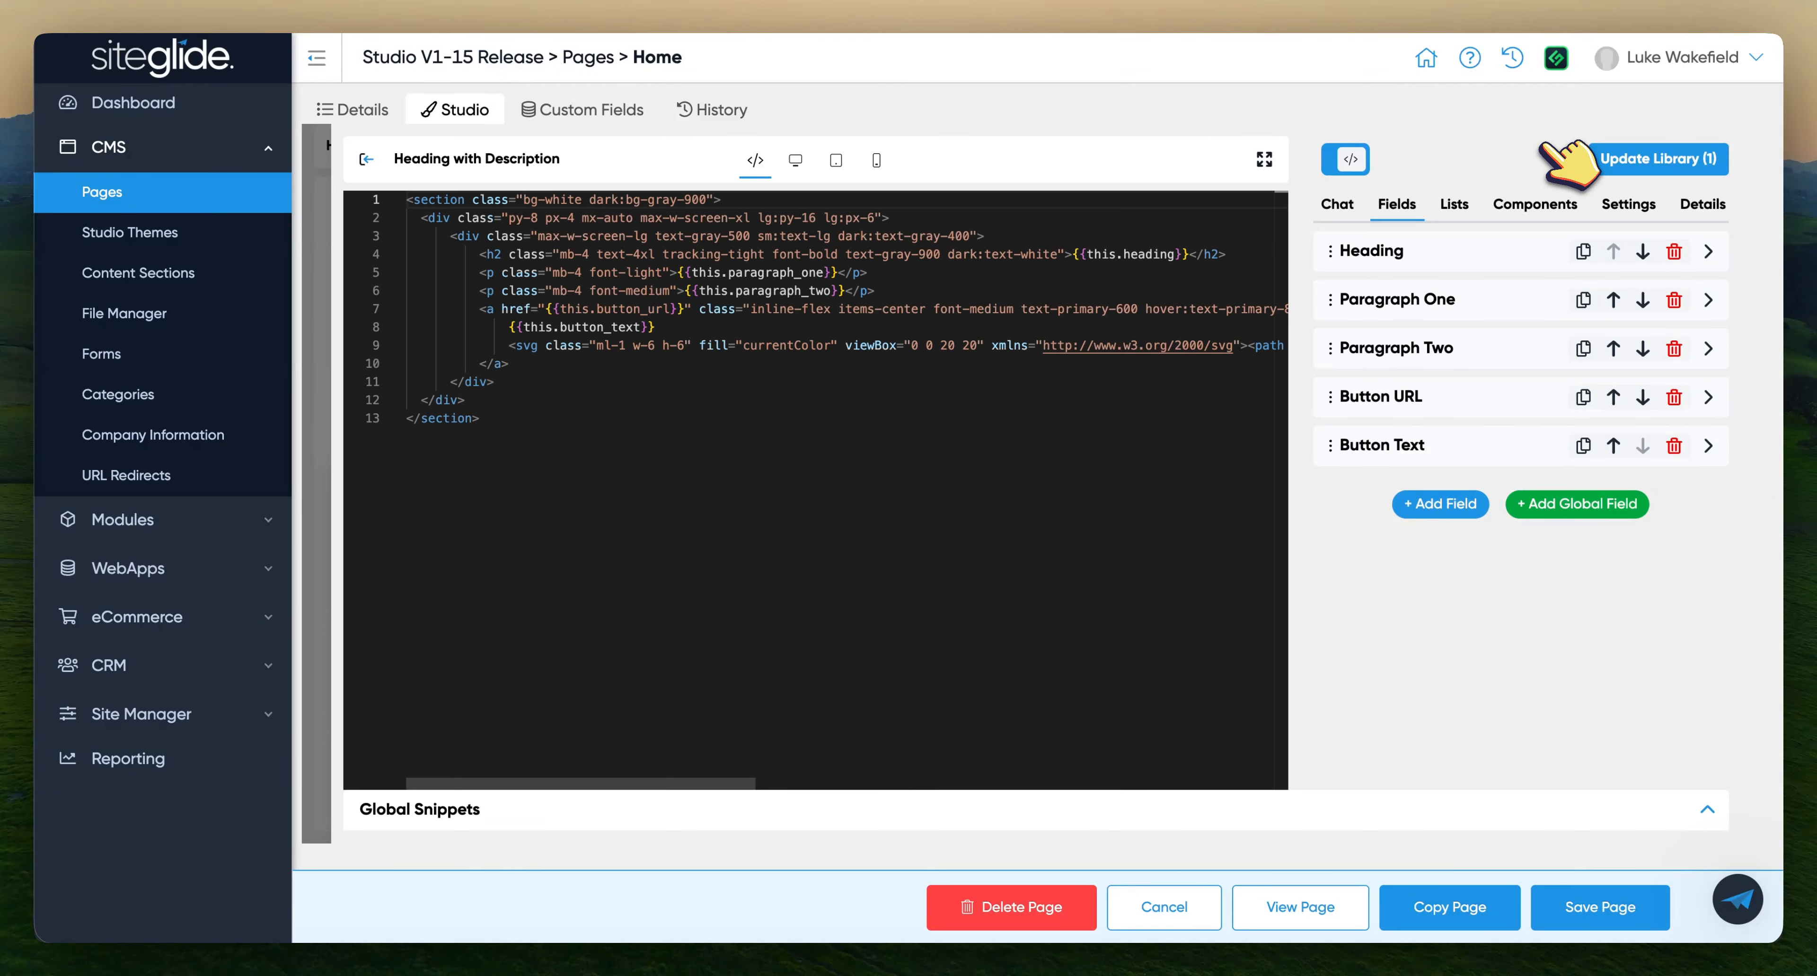
left_click(366, 159)
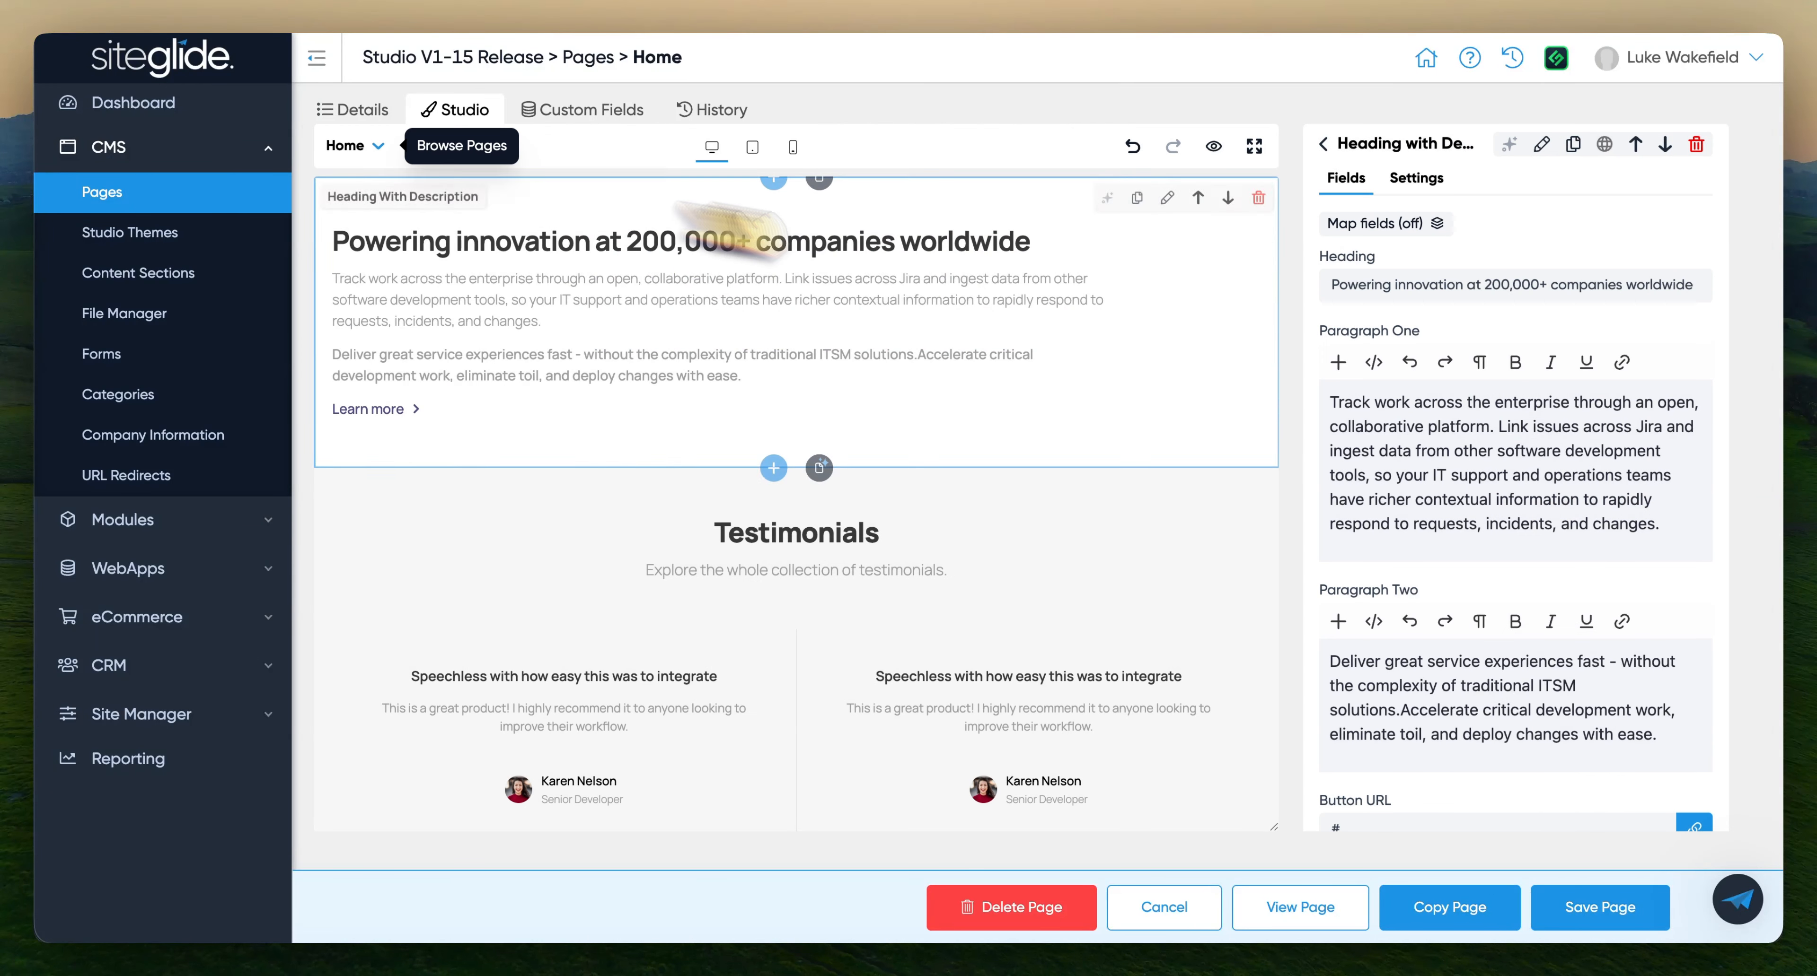
left_click(1393, 143)
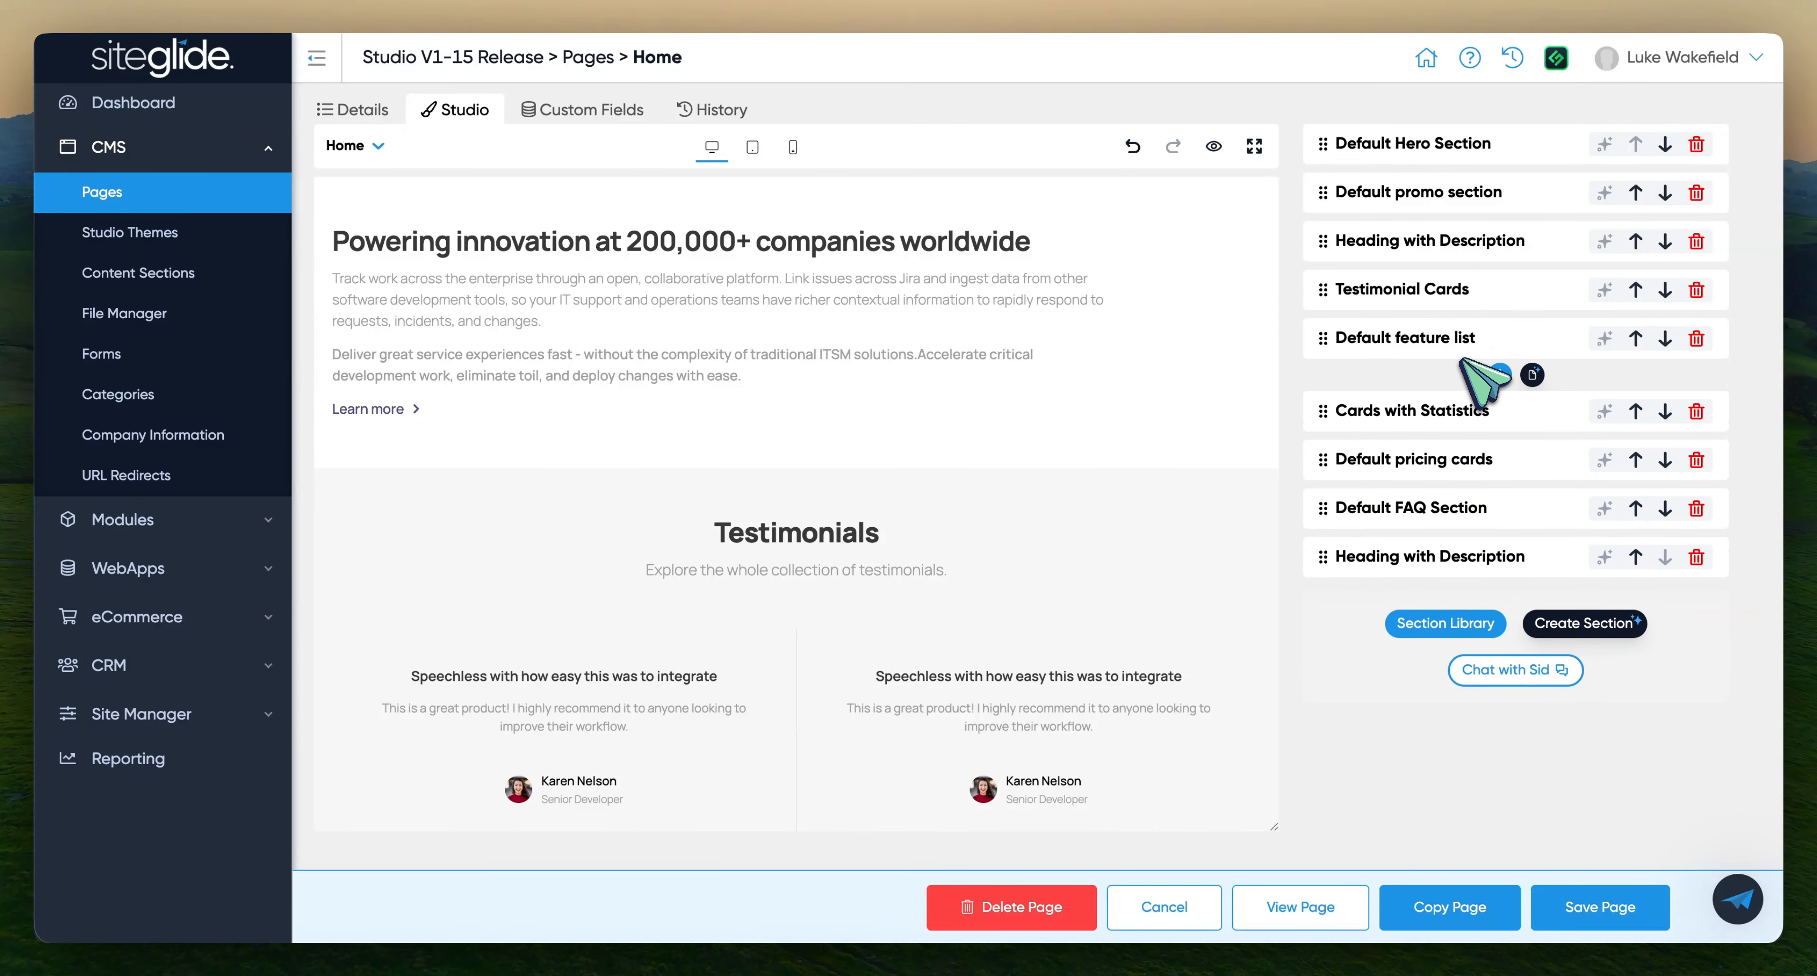
Set the global Default Hero Section as local
left_click(1442, 145)
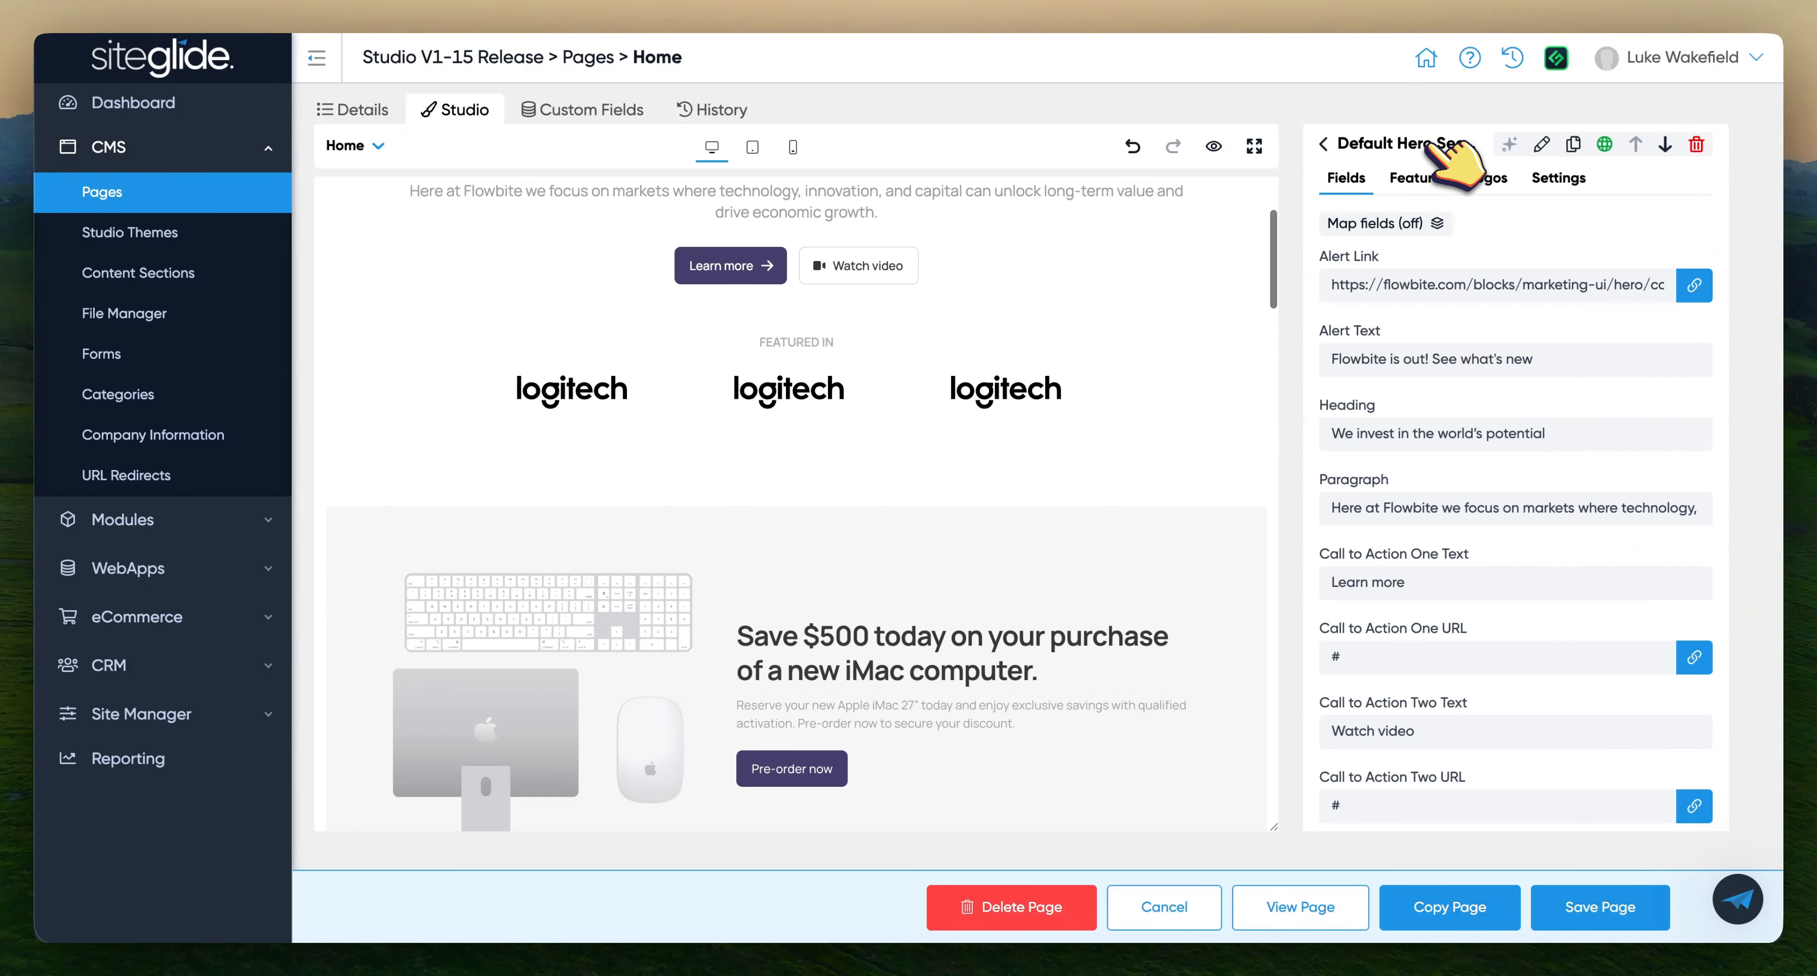
left_click(1601, 145)
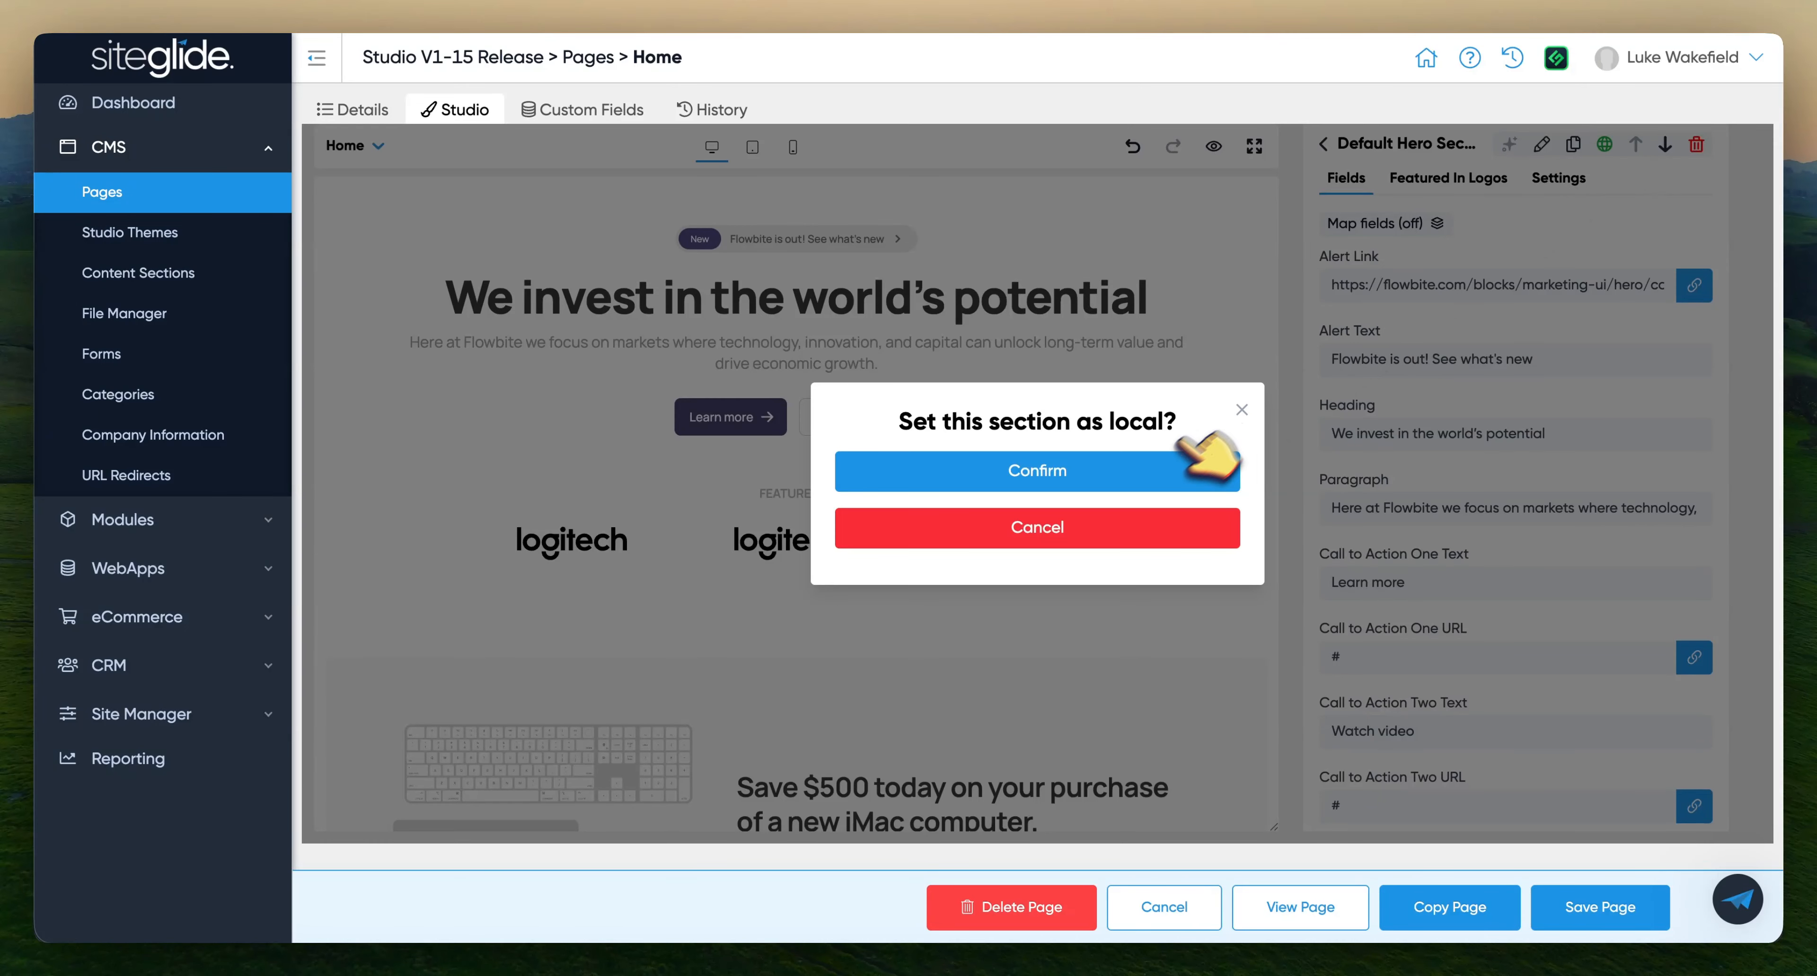
left_click(1171, 466)
Check the copy and update options in the Default Hero Section's code editor and return to the section list
left_click(1544, 145)
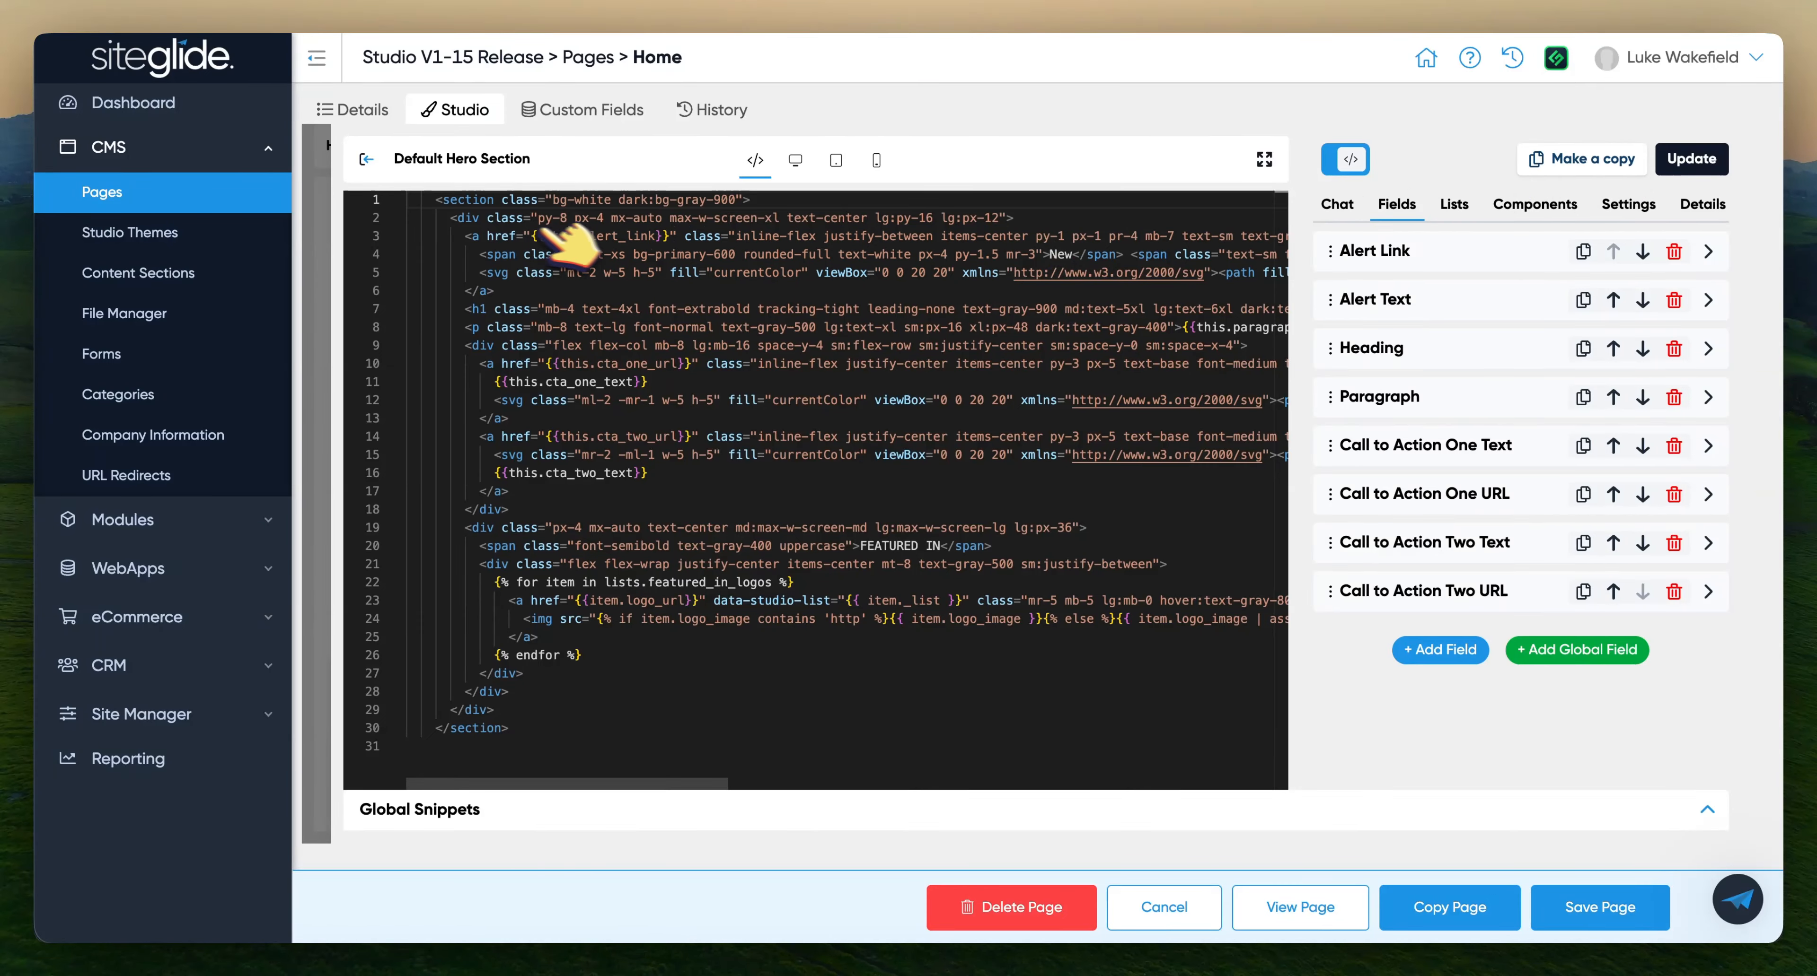
left_click(367, 159)
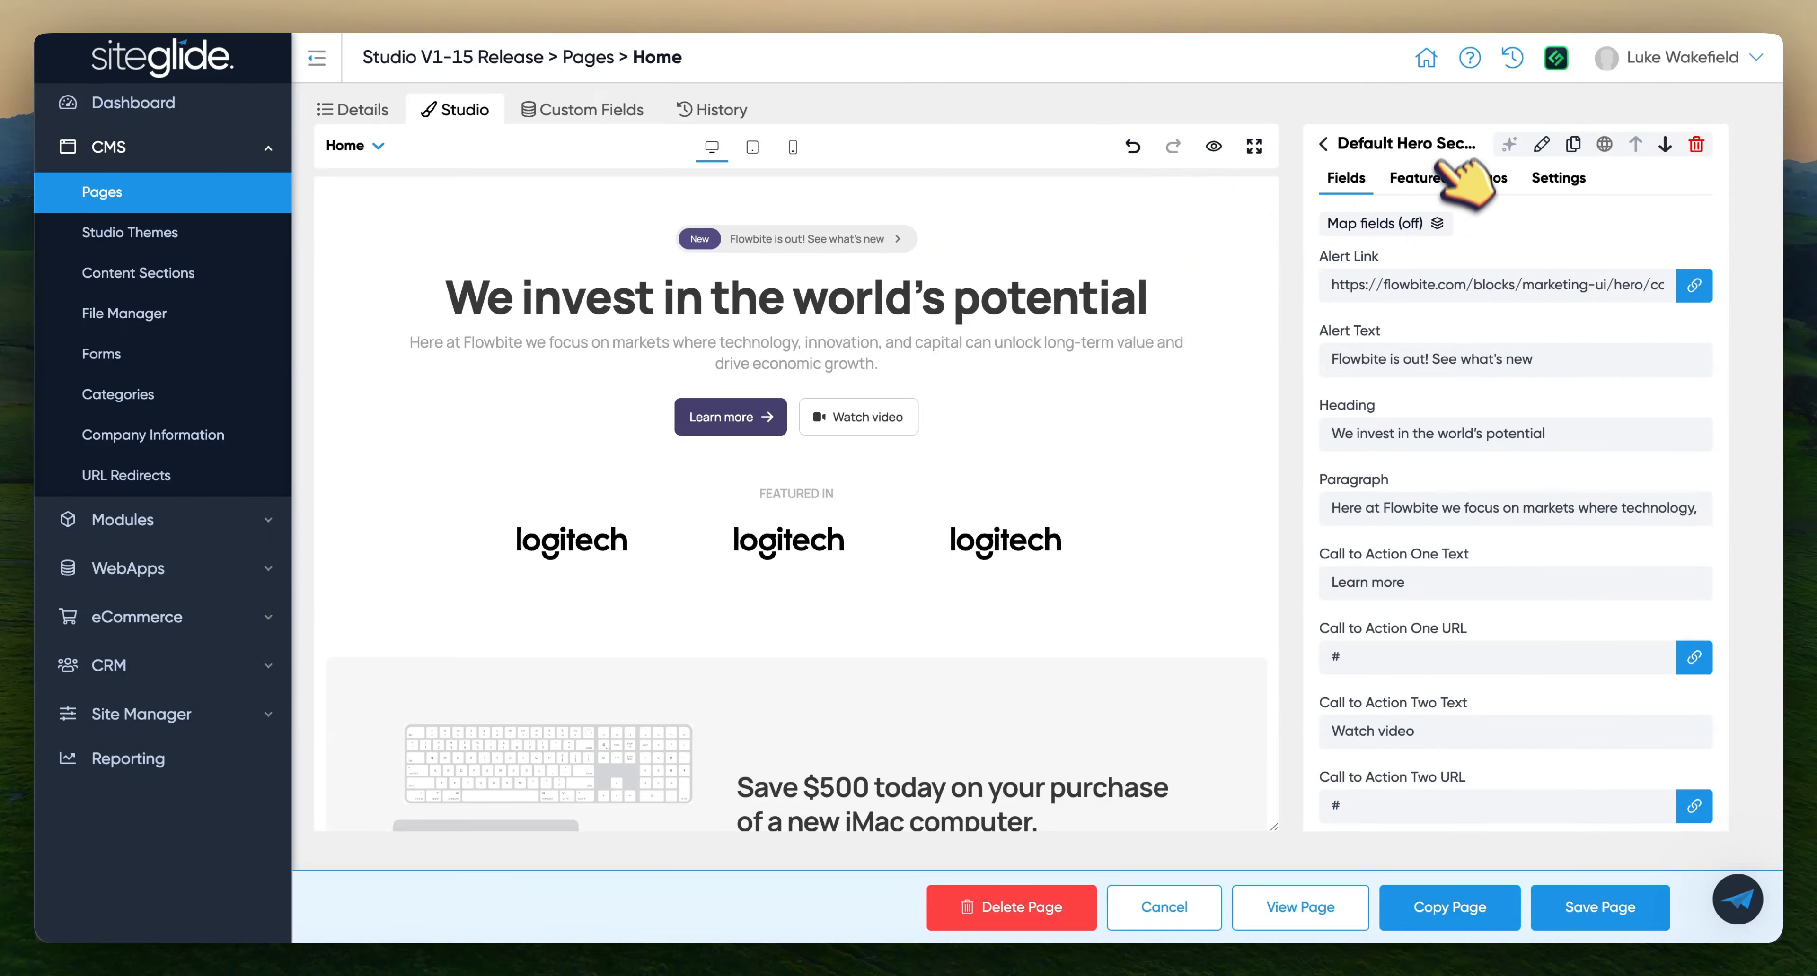
left_click(1453, 143)
Inspect the Default promo section's page usage and its library update and copy options without updating, then leave its code editor
left_click(1487, 195)
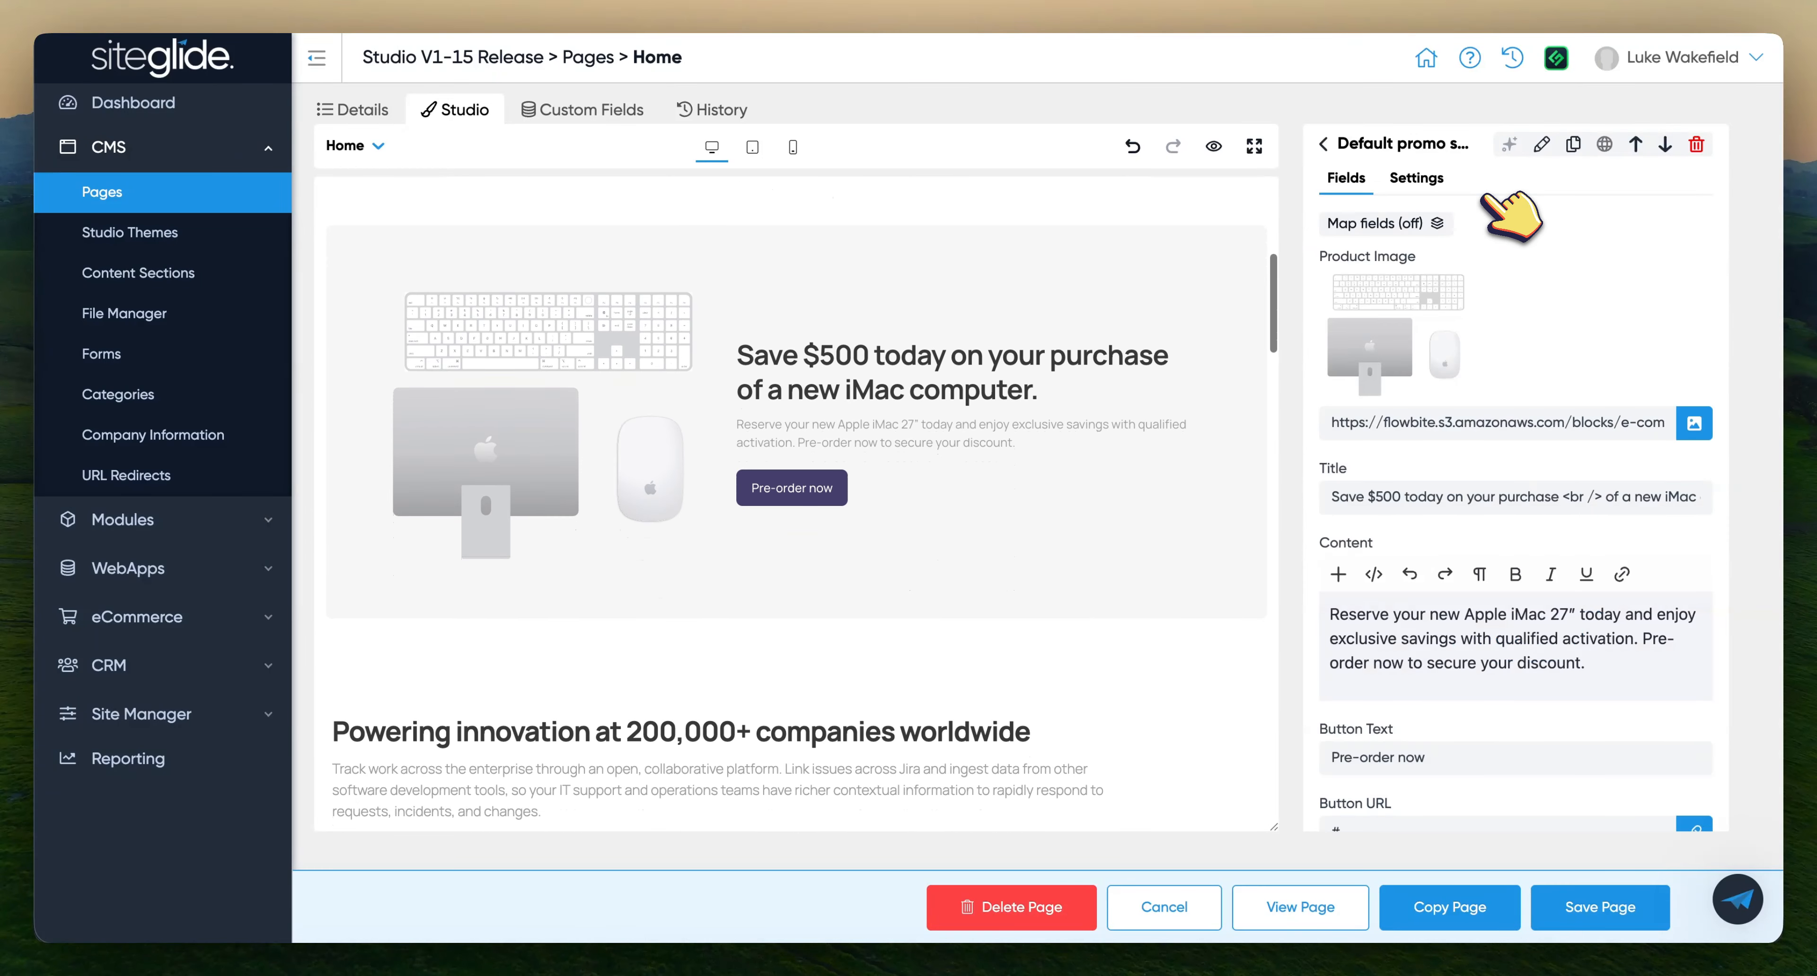
left_click(1551, 143)
mouse_move(1614, 169)
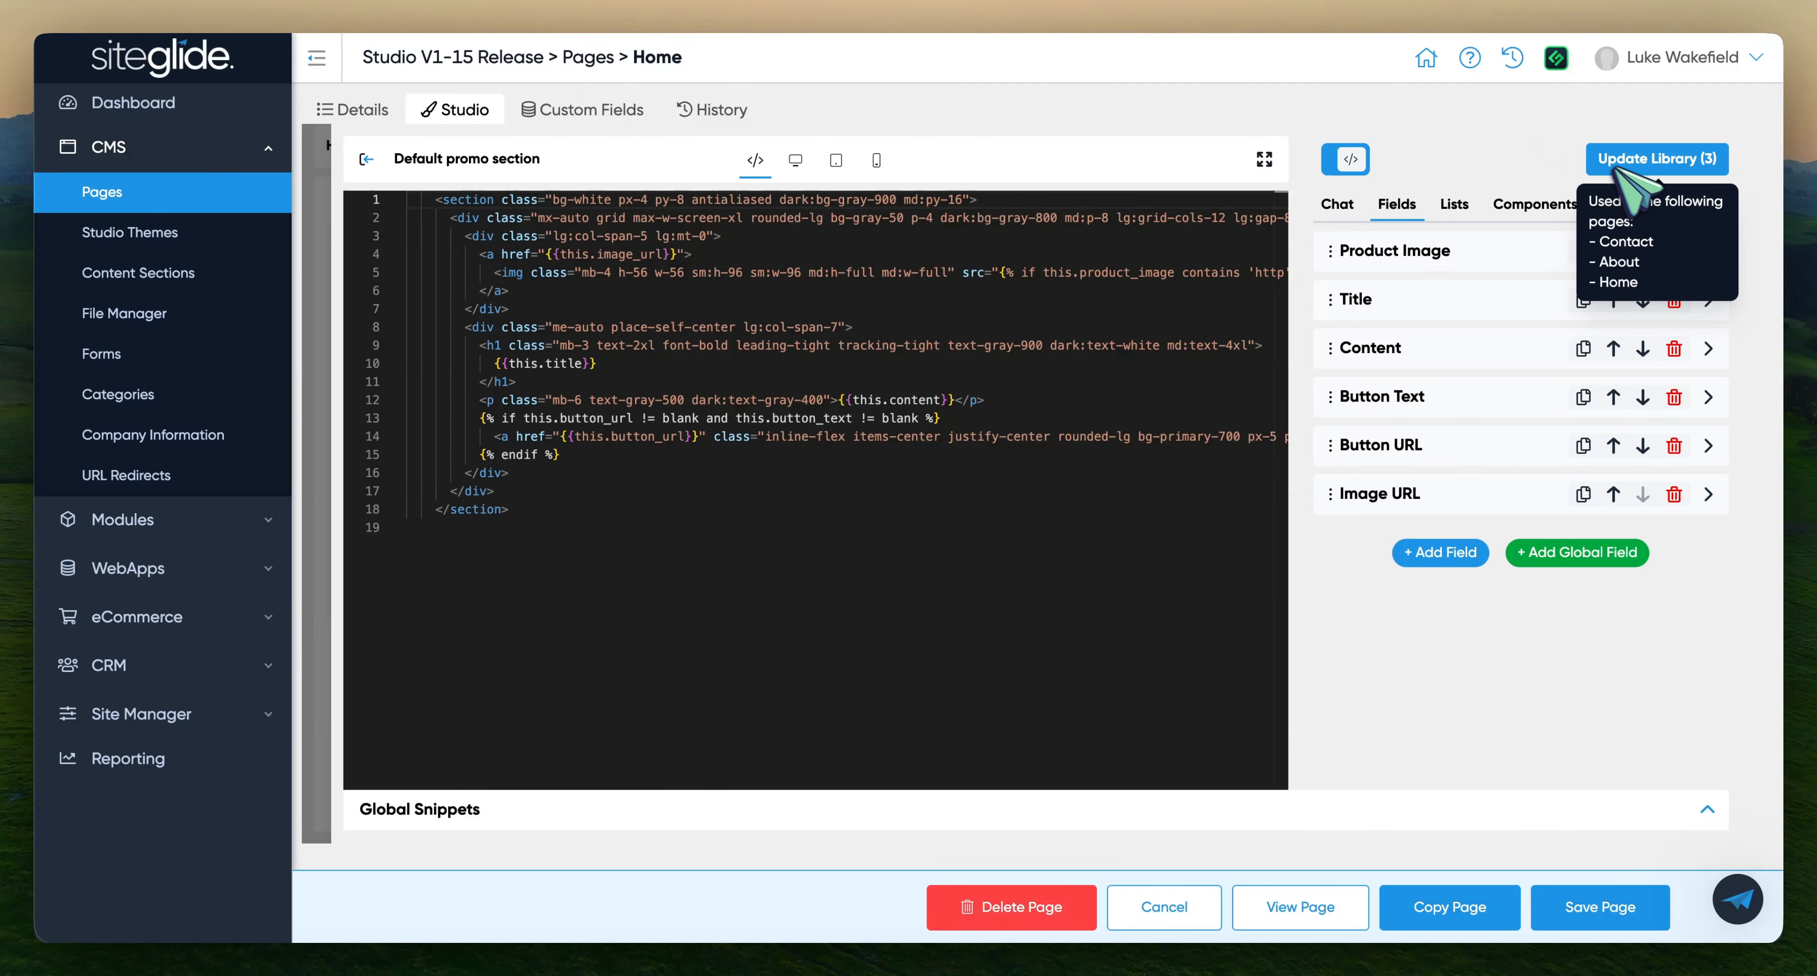
left_click(1671, 161)
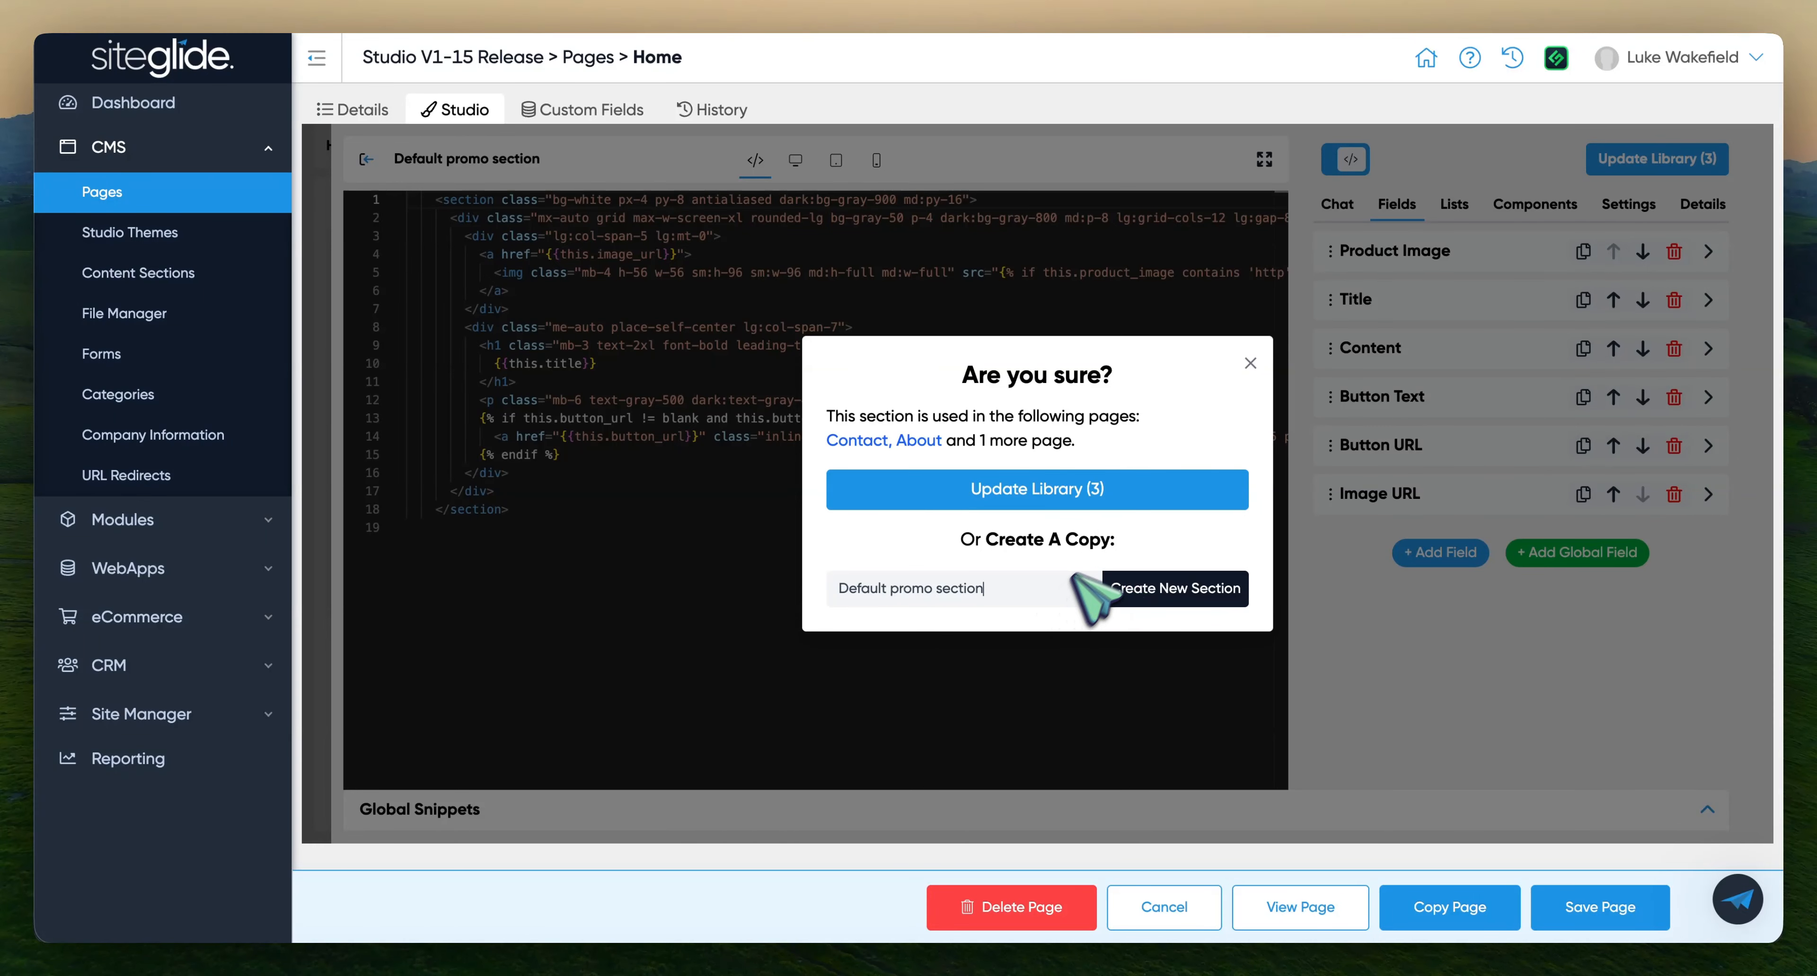
left_click(1251, 363)
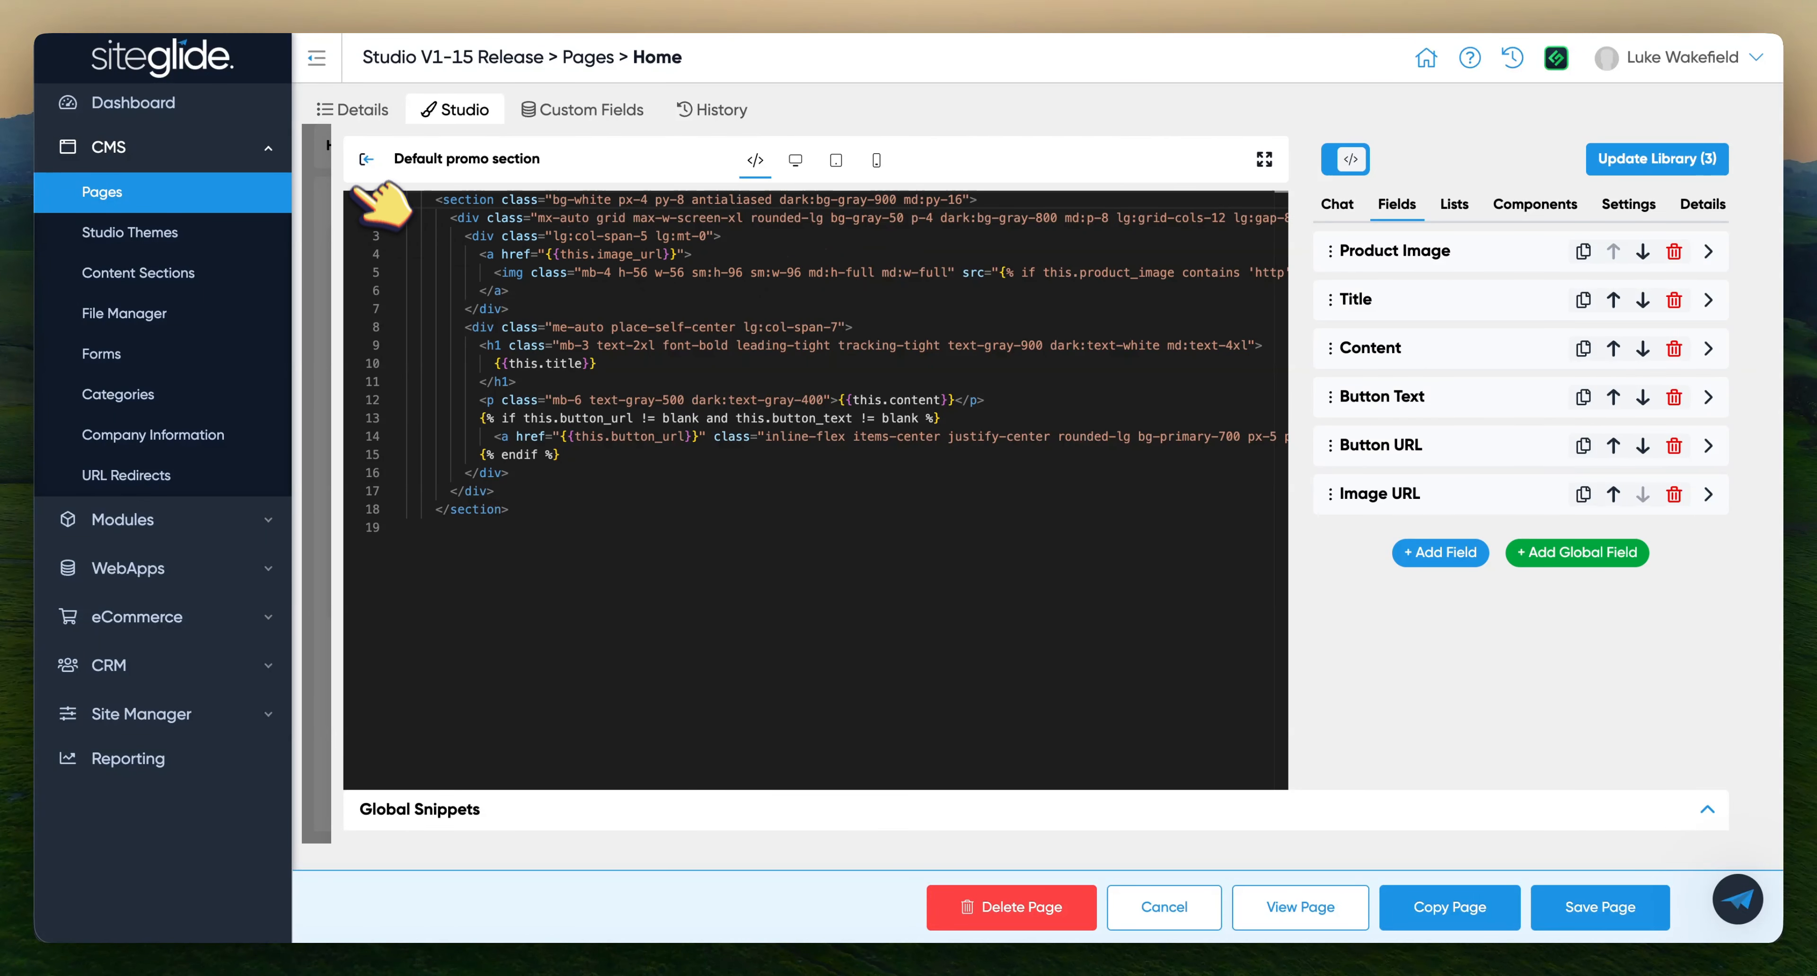
mouse_move(1636, 162)
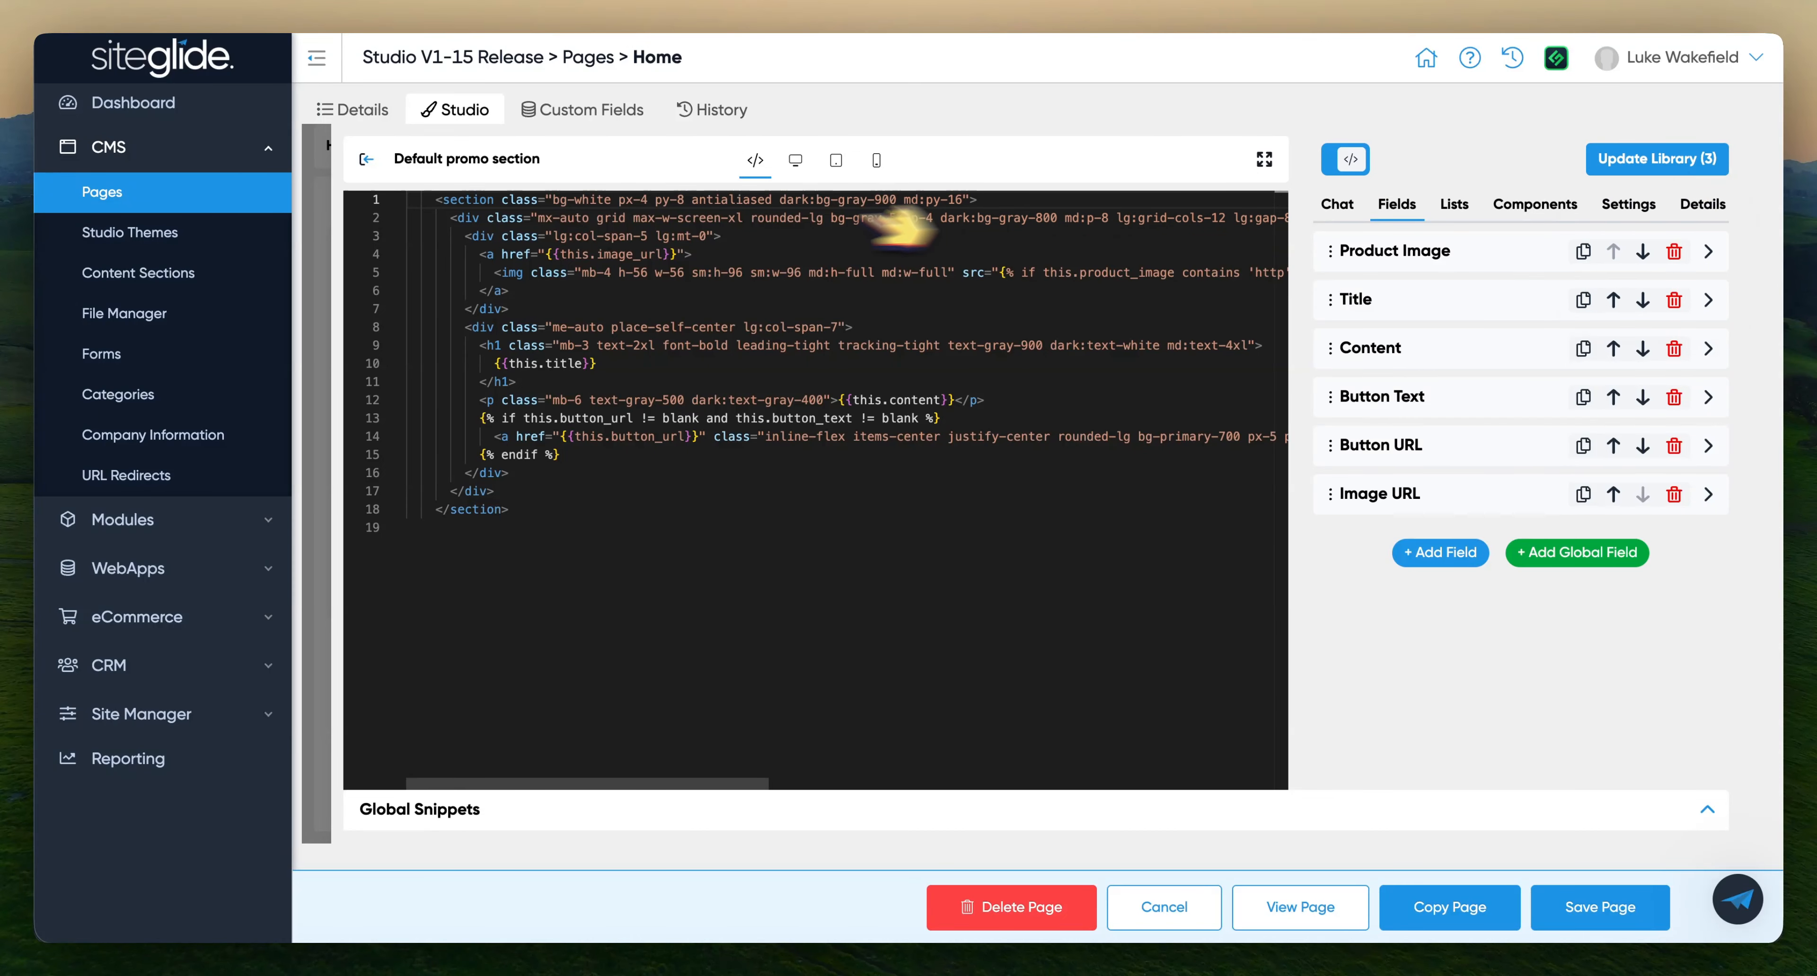
left_click(366, 160)
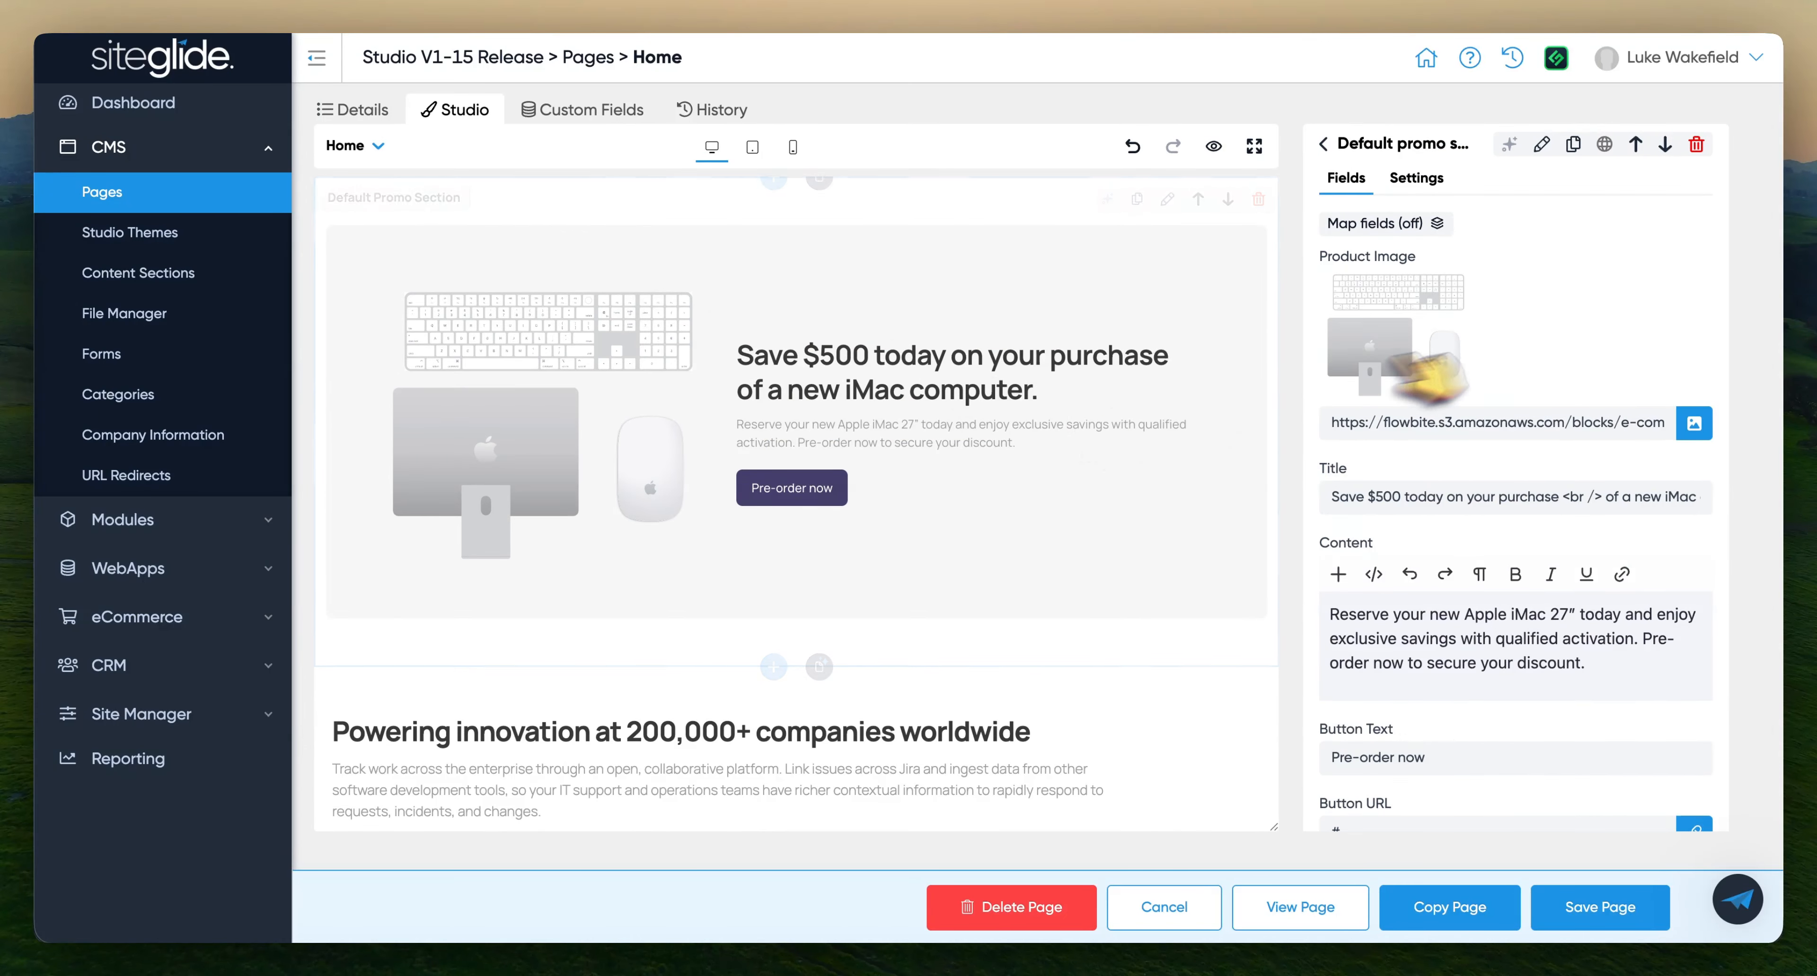
Return to the section list and read the Studio changelog from Section Copy towards Field ID Lock
left_click(1407, 147)
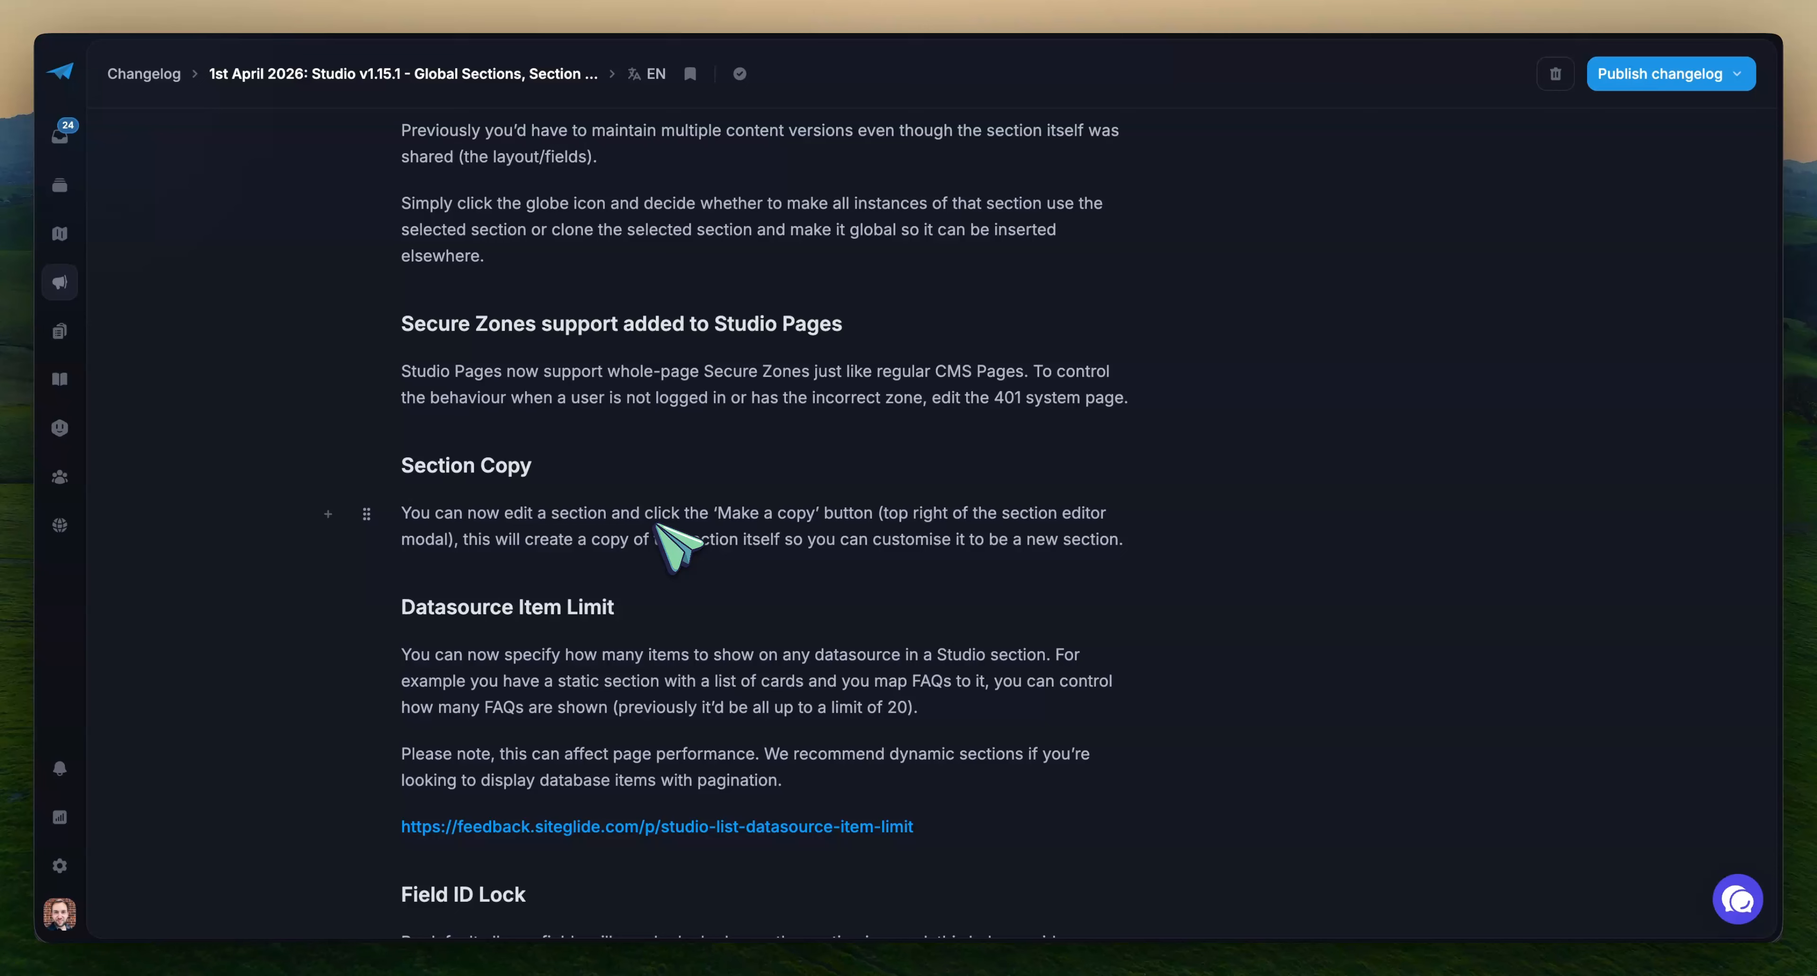
scroll(670, 543, "down", 6)
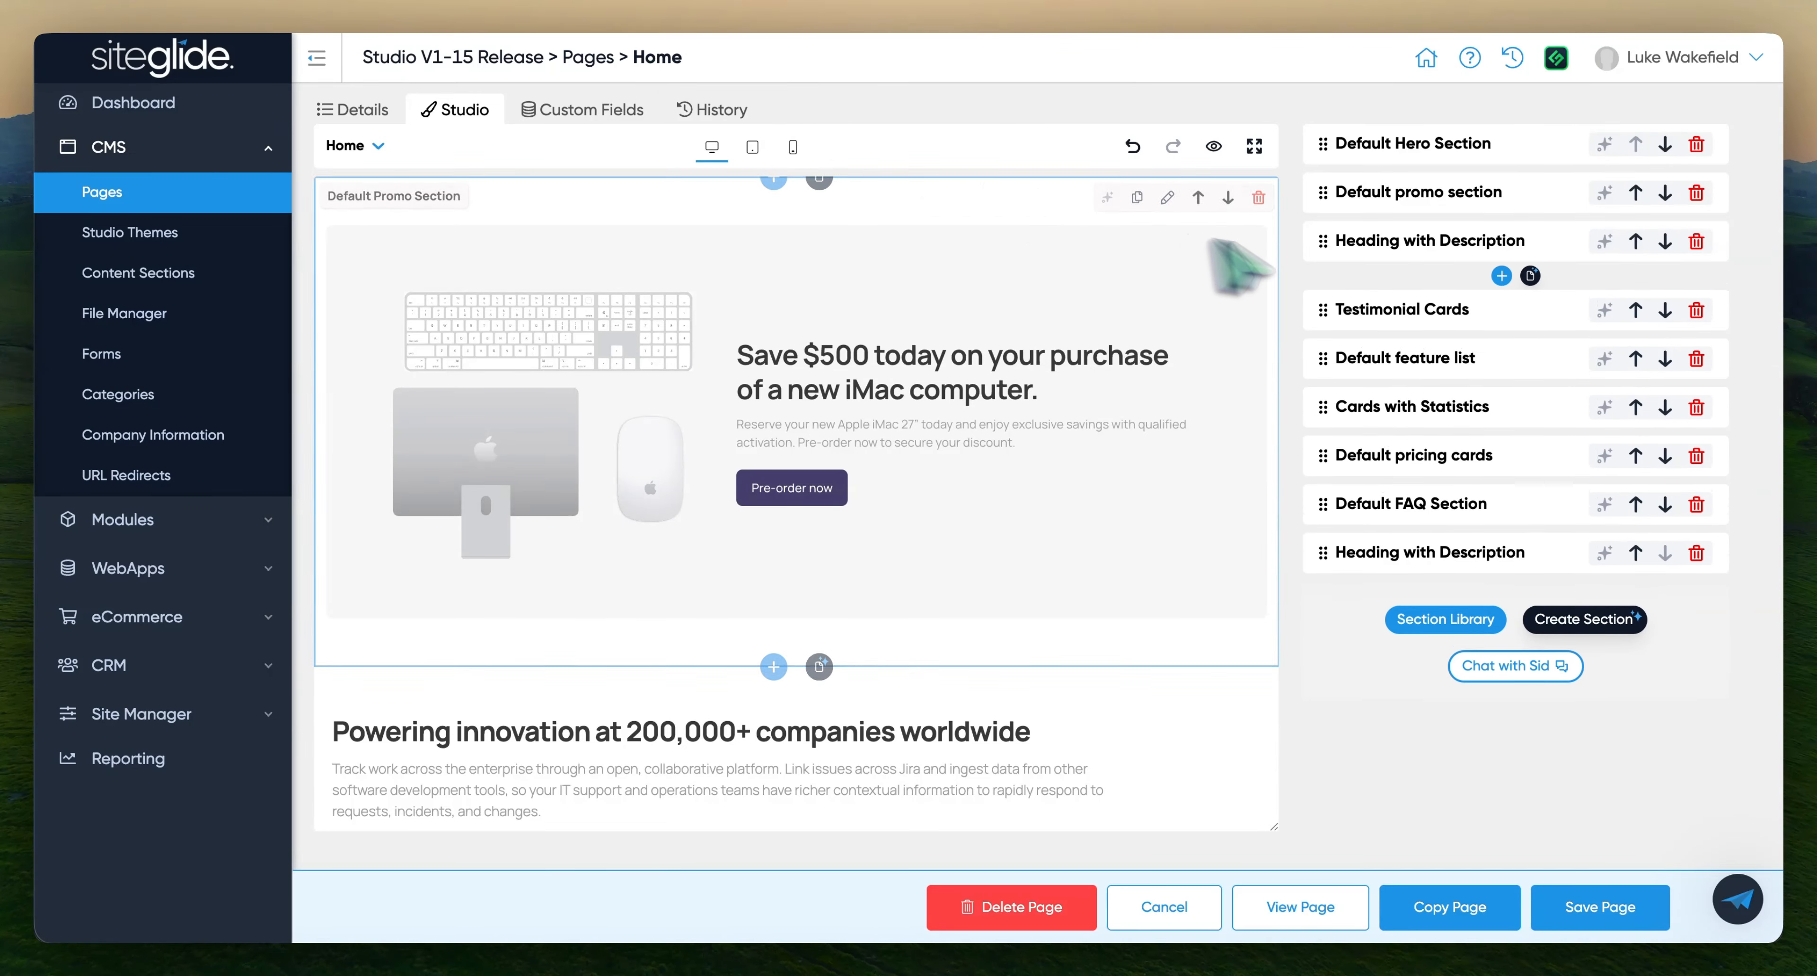
Open the Default Hero Section's code editor and examine the Heading field's ID and its lock
scroll(1184, 264, "up", 5)
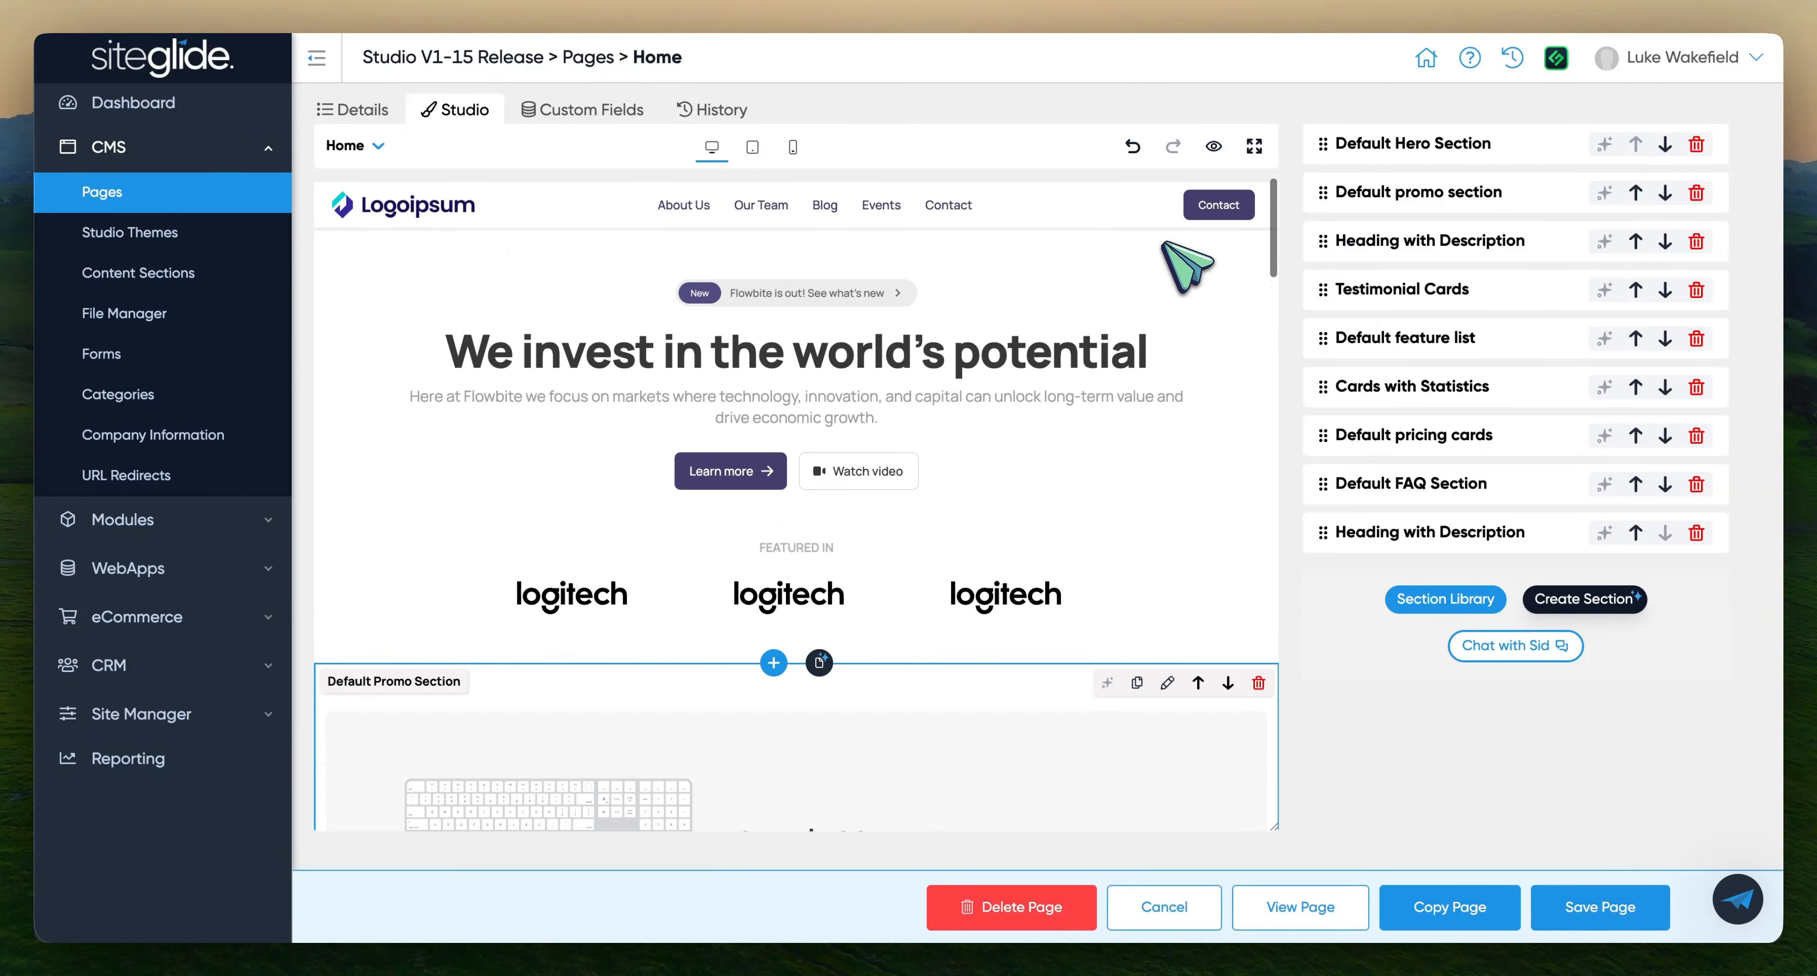
left_click(1086, 455)
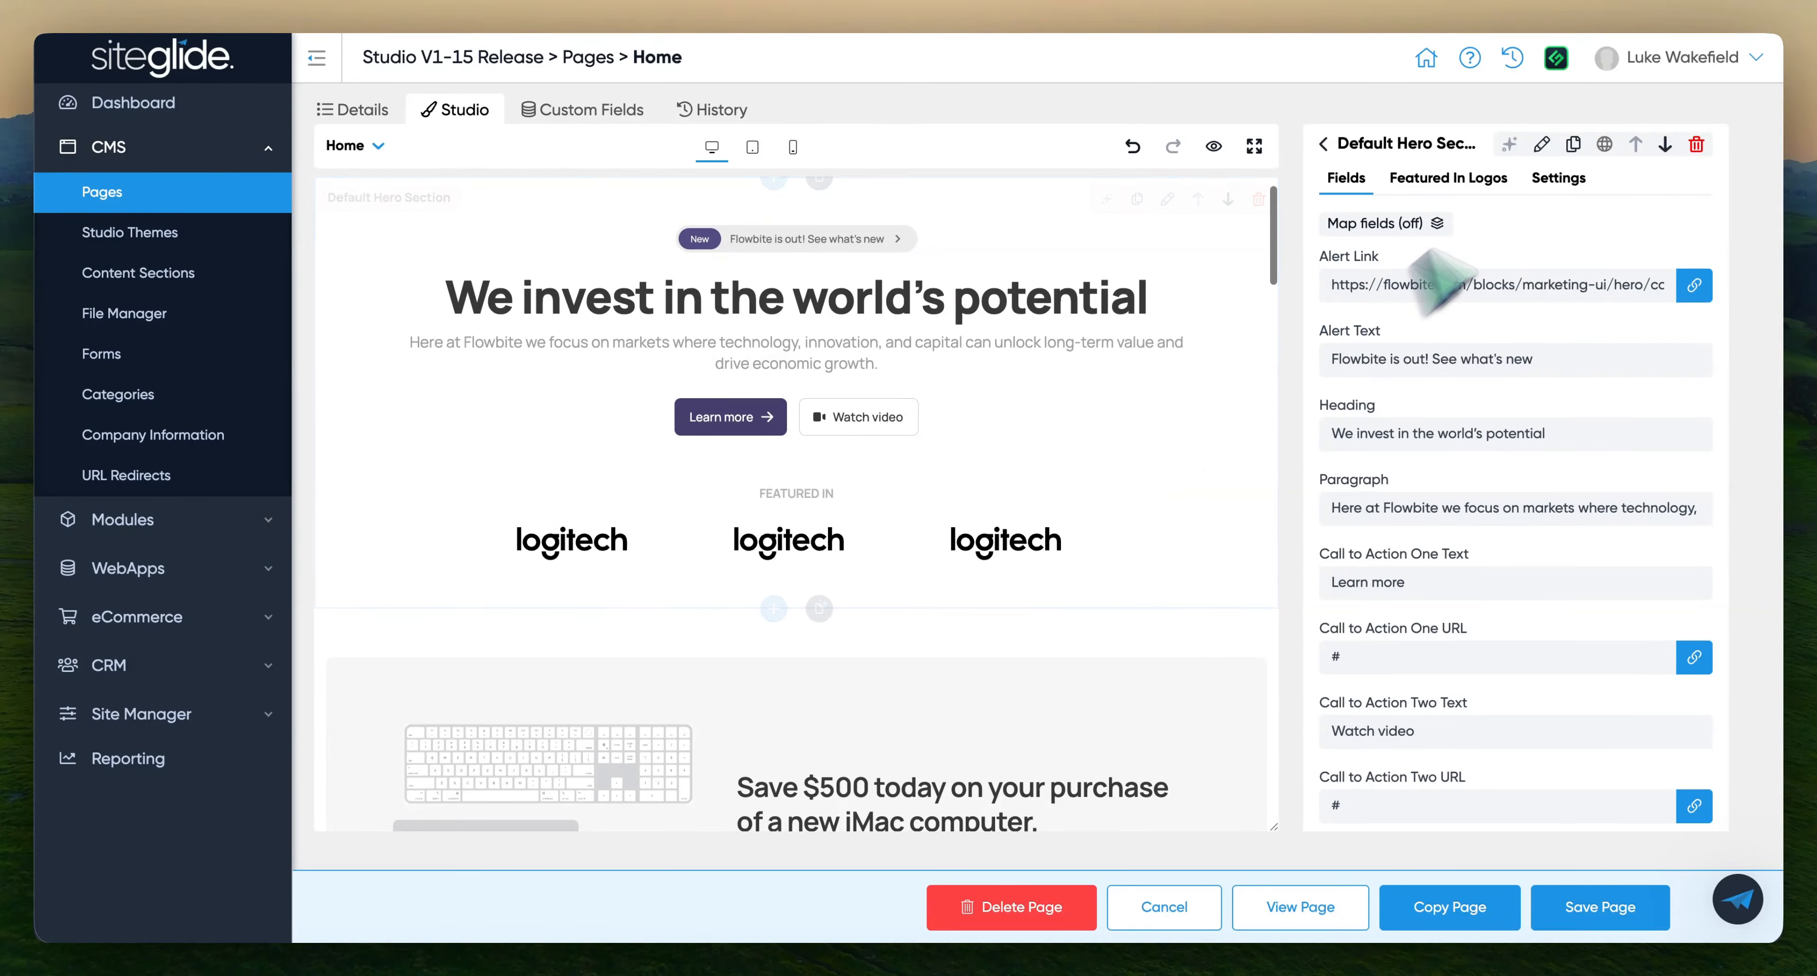
left_click(1535, 153)
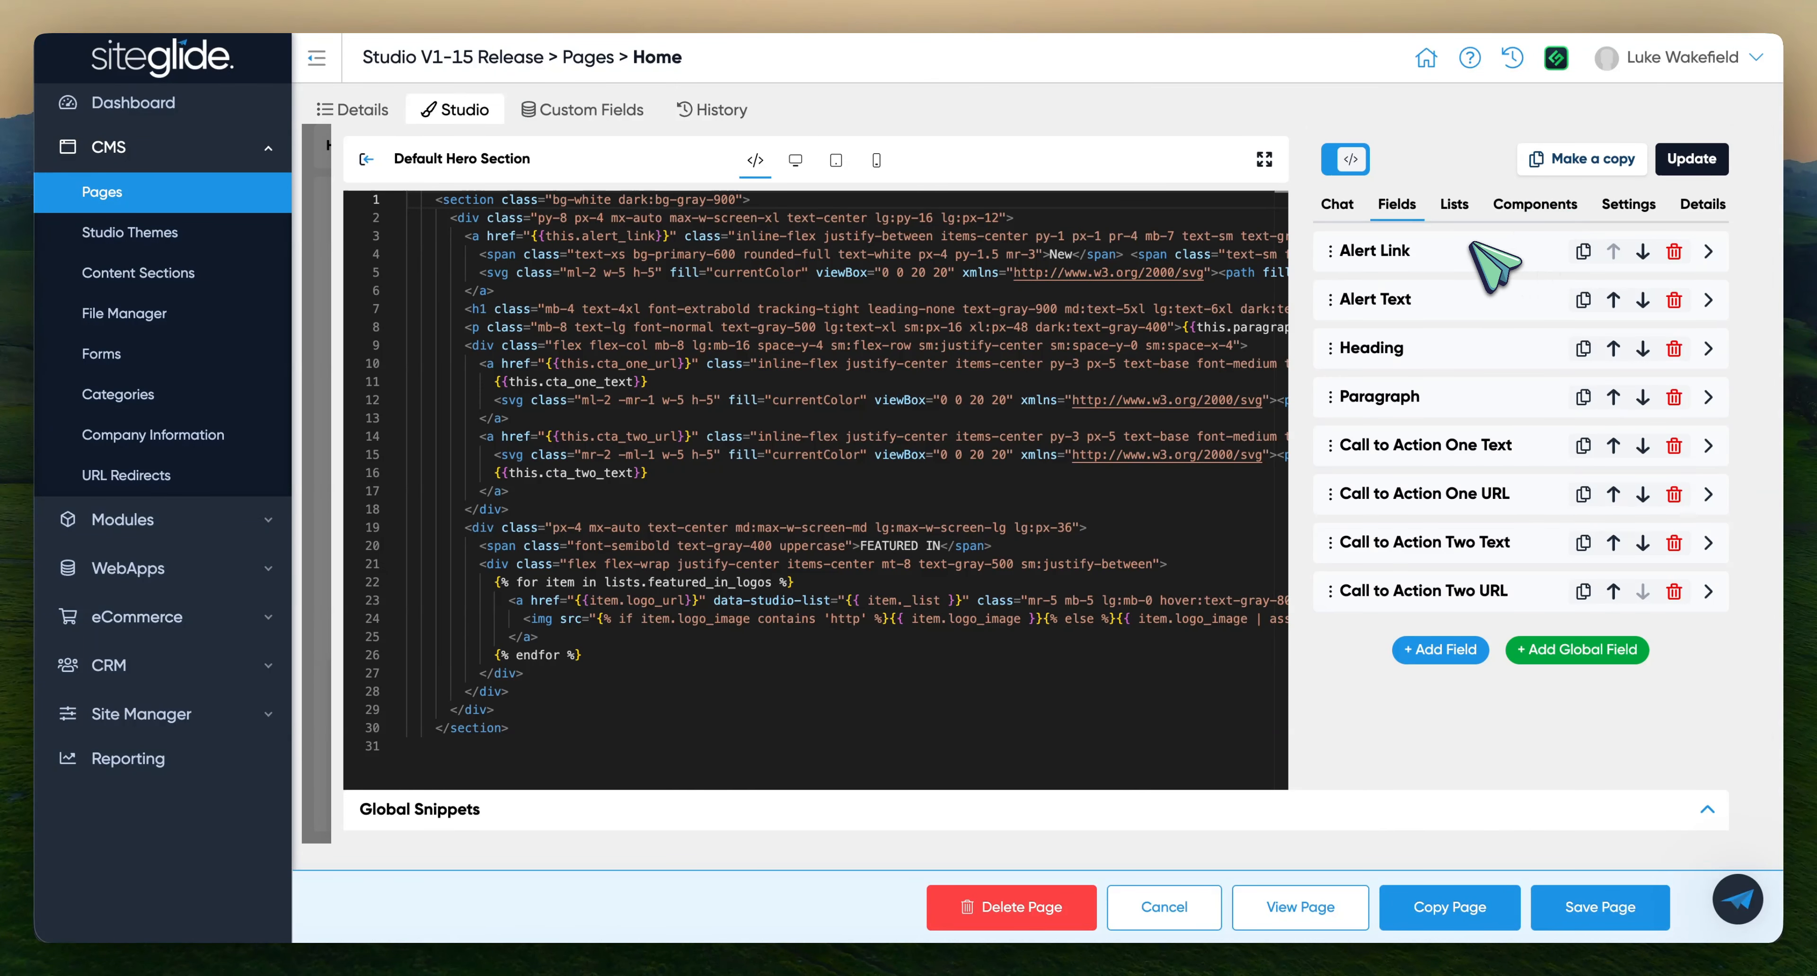
left_click(1405, 348)
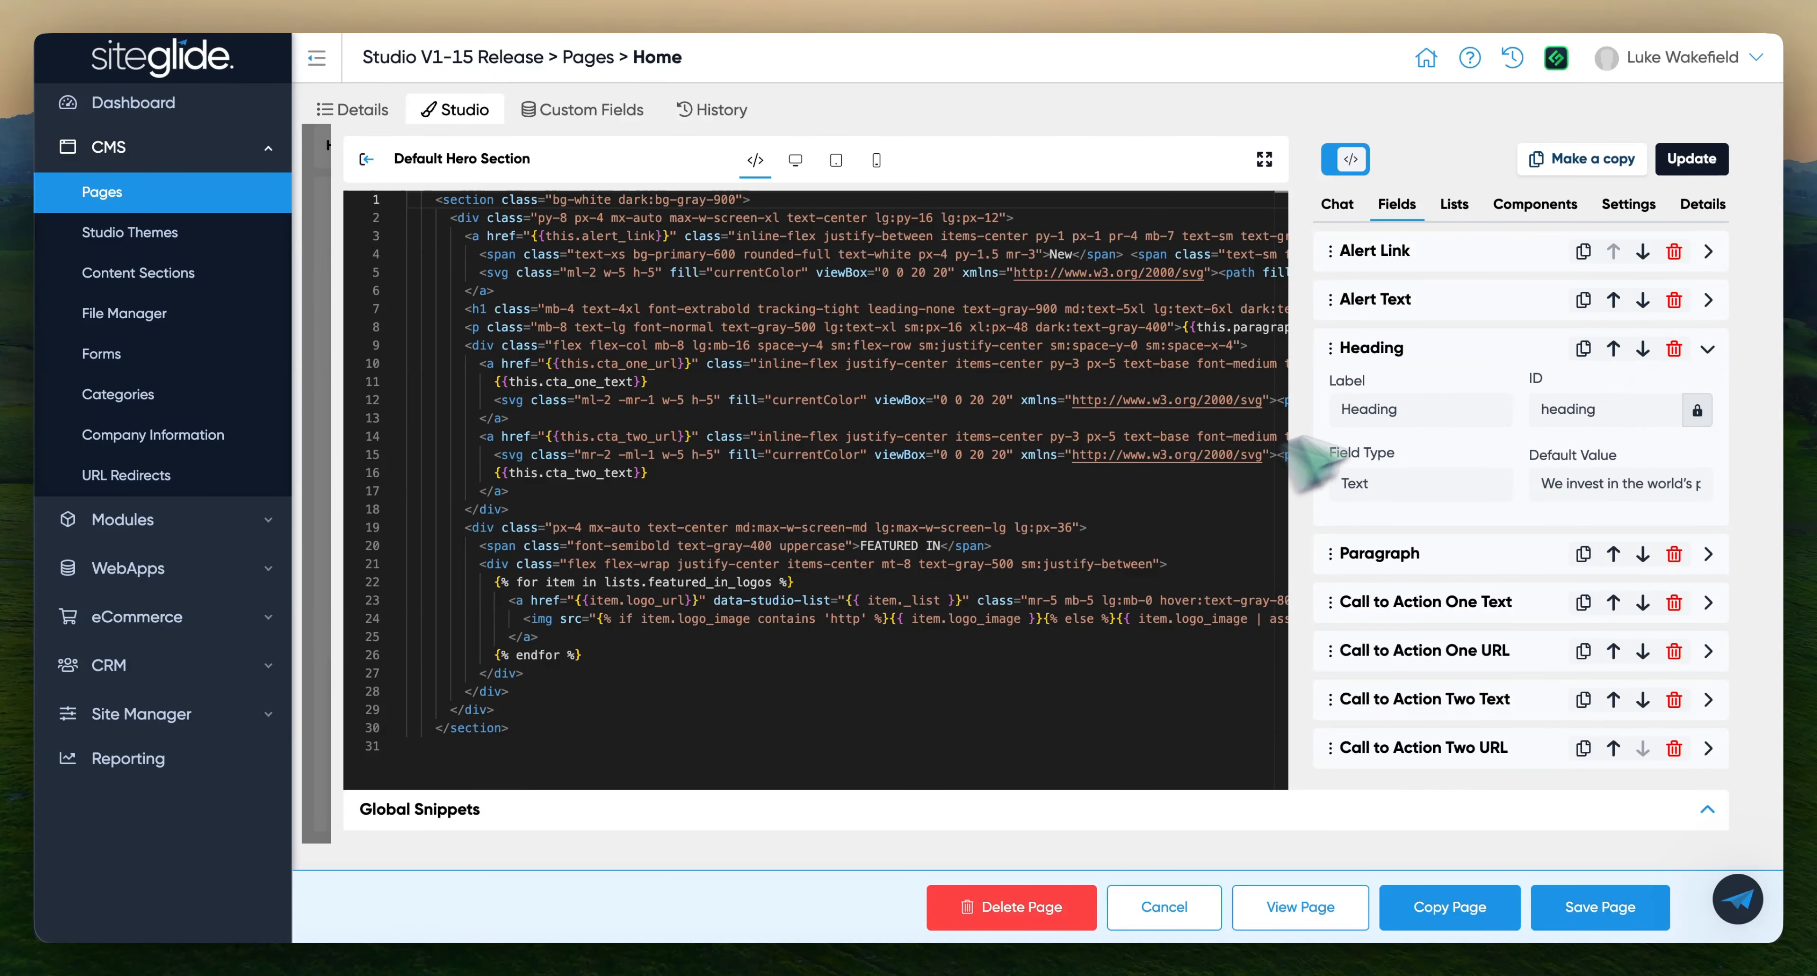
Try inserting the Heading field's Liquid code at the end of line 17, remove it and collapse the field
left_click(1583, 348)
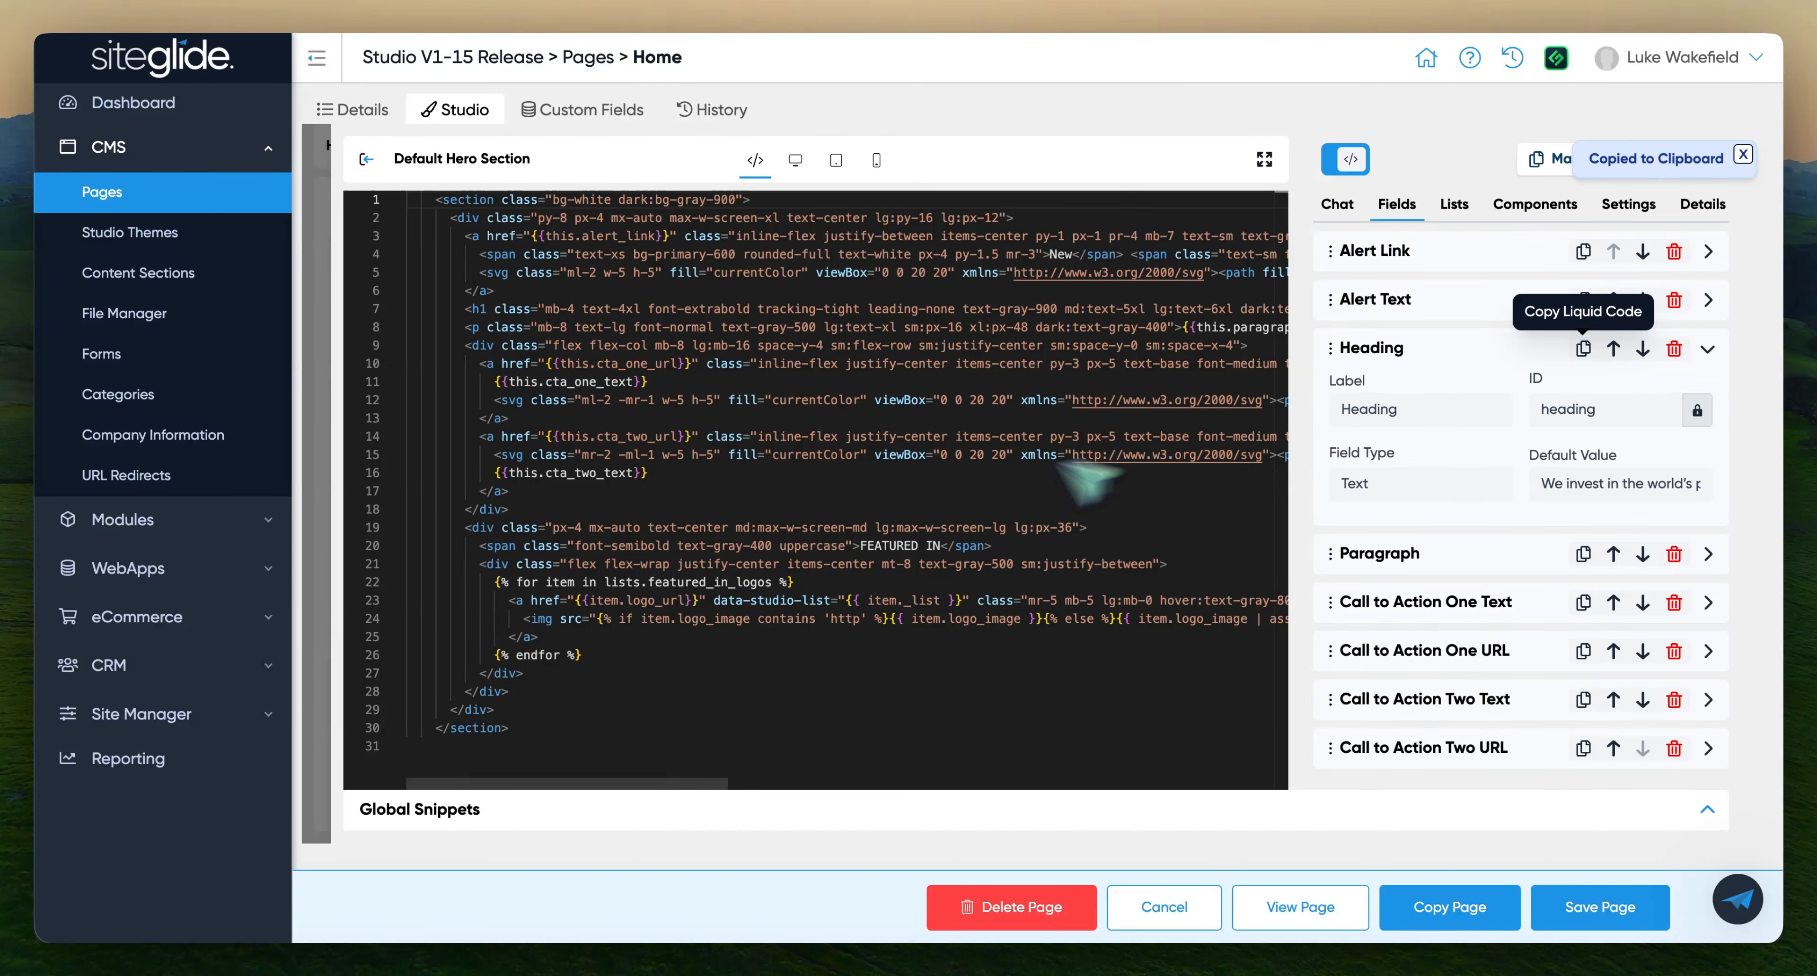
left_click(931, 490)
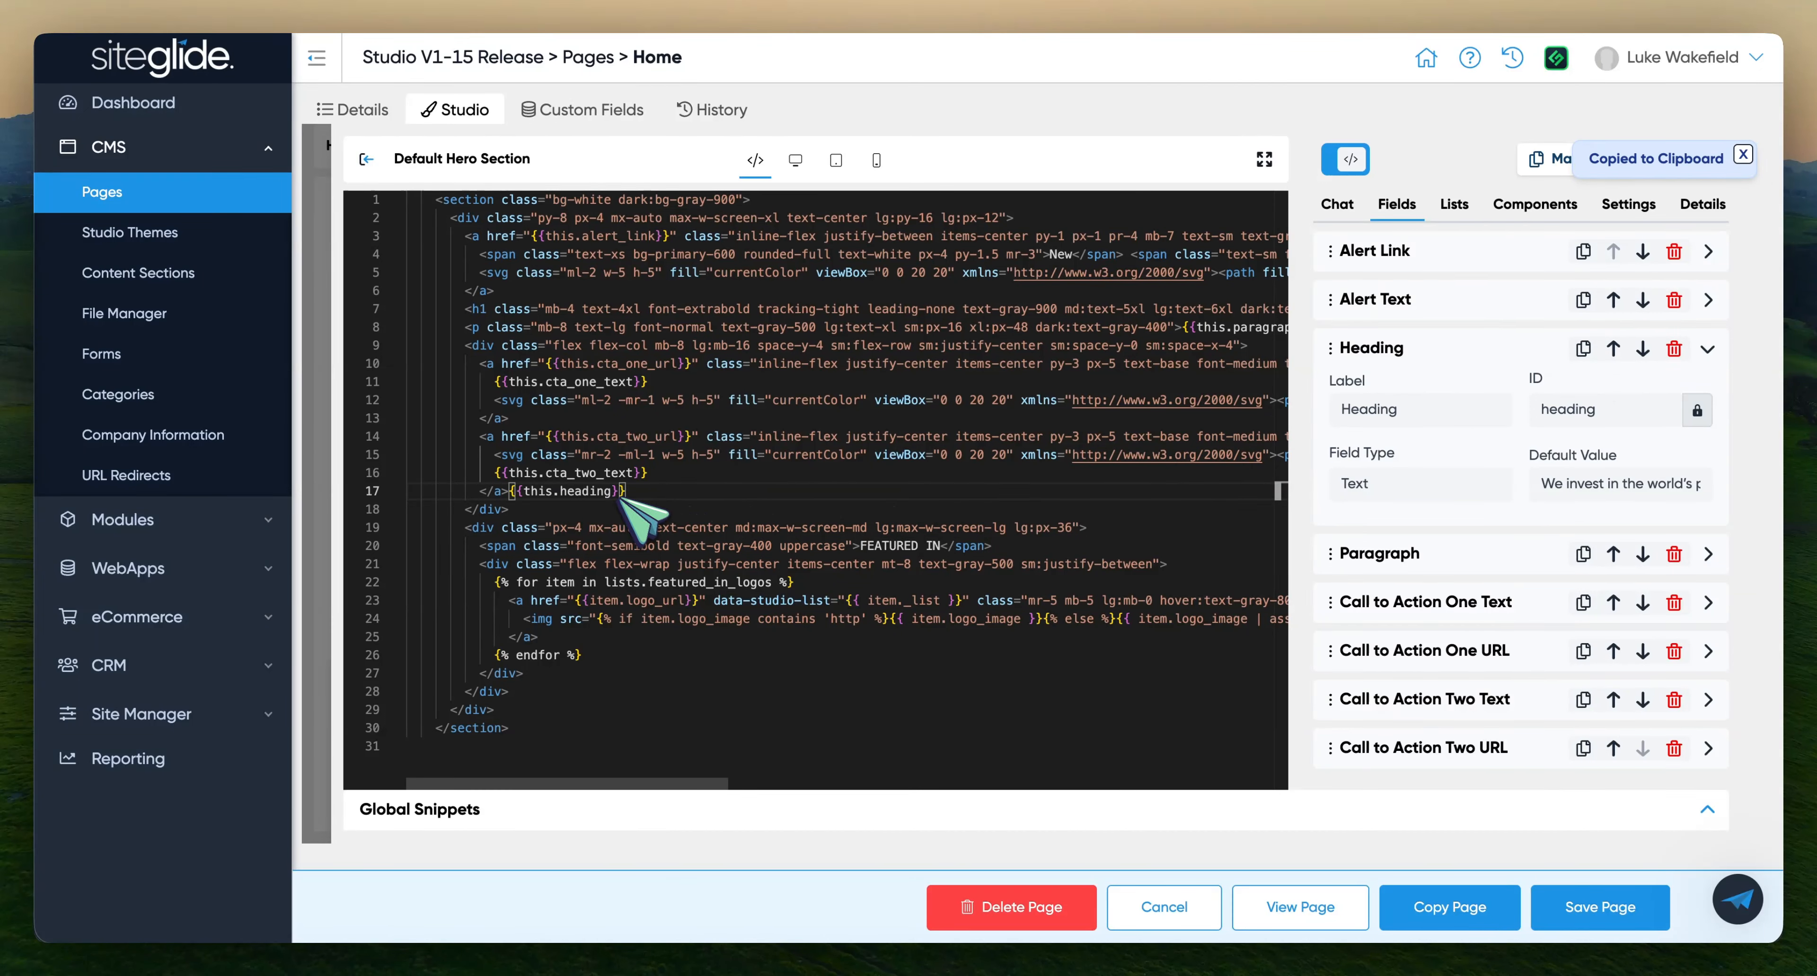
left_click_drag(645, 492, 519, 492)
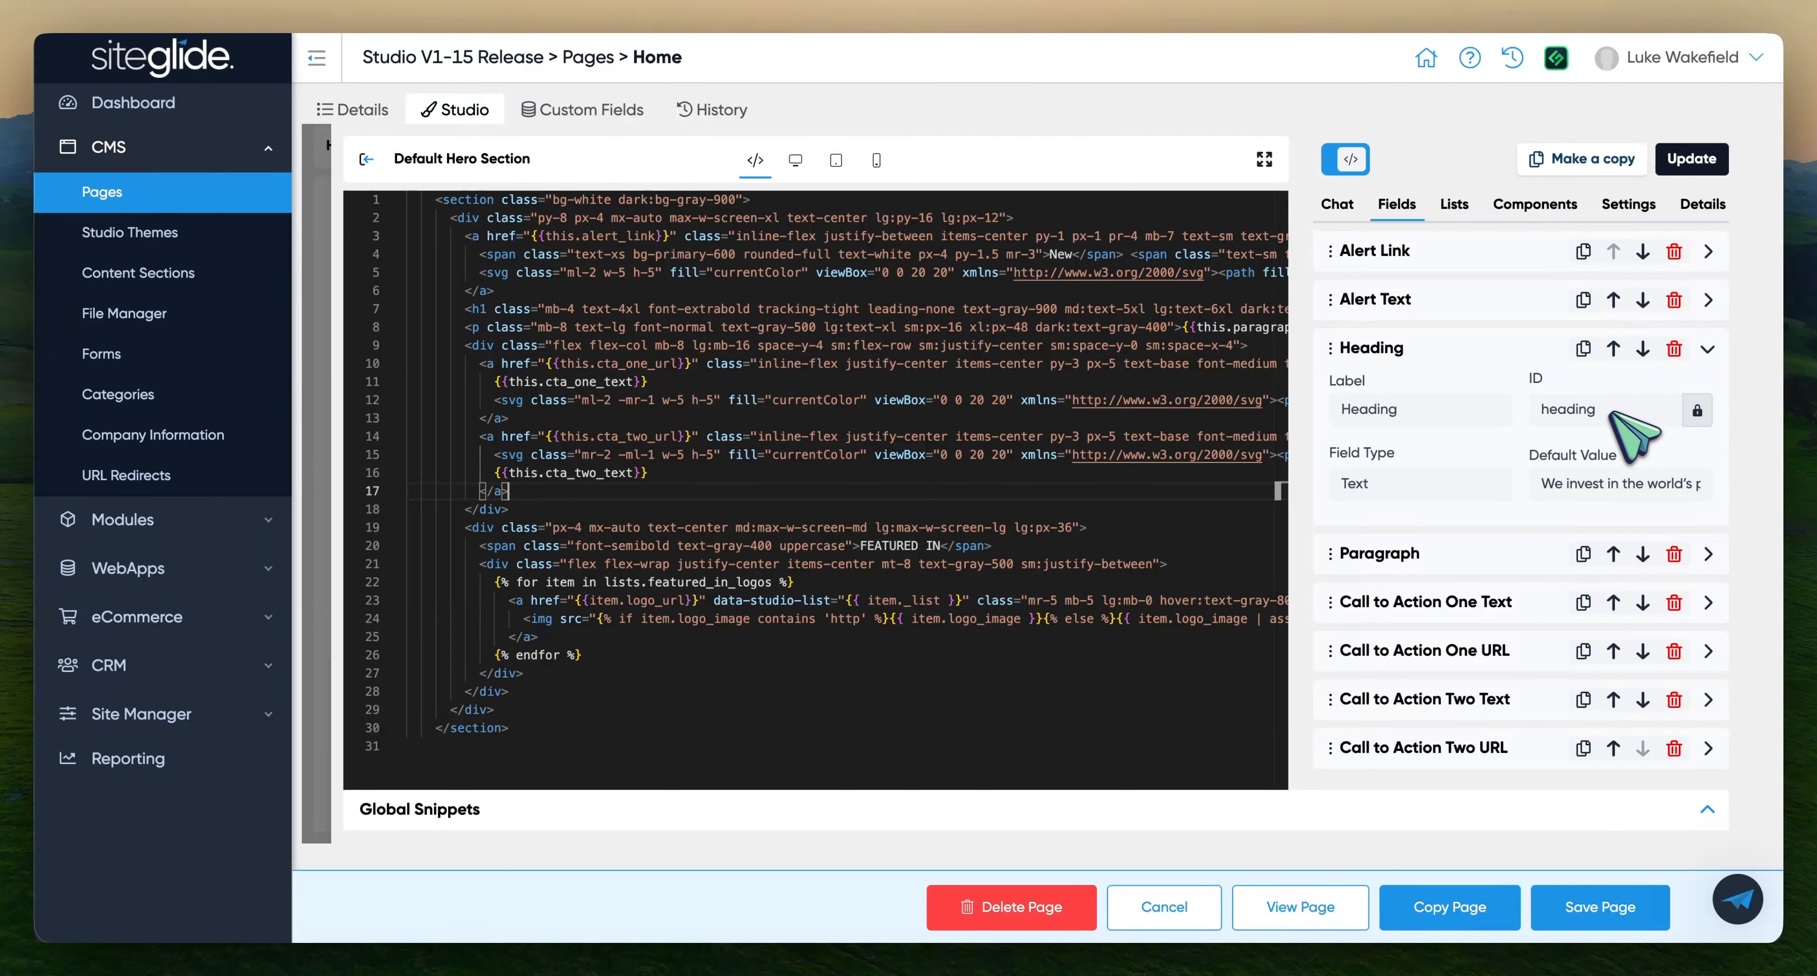
left_click(1480, 353)
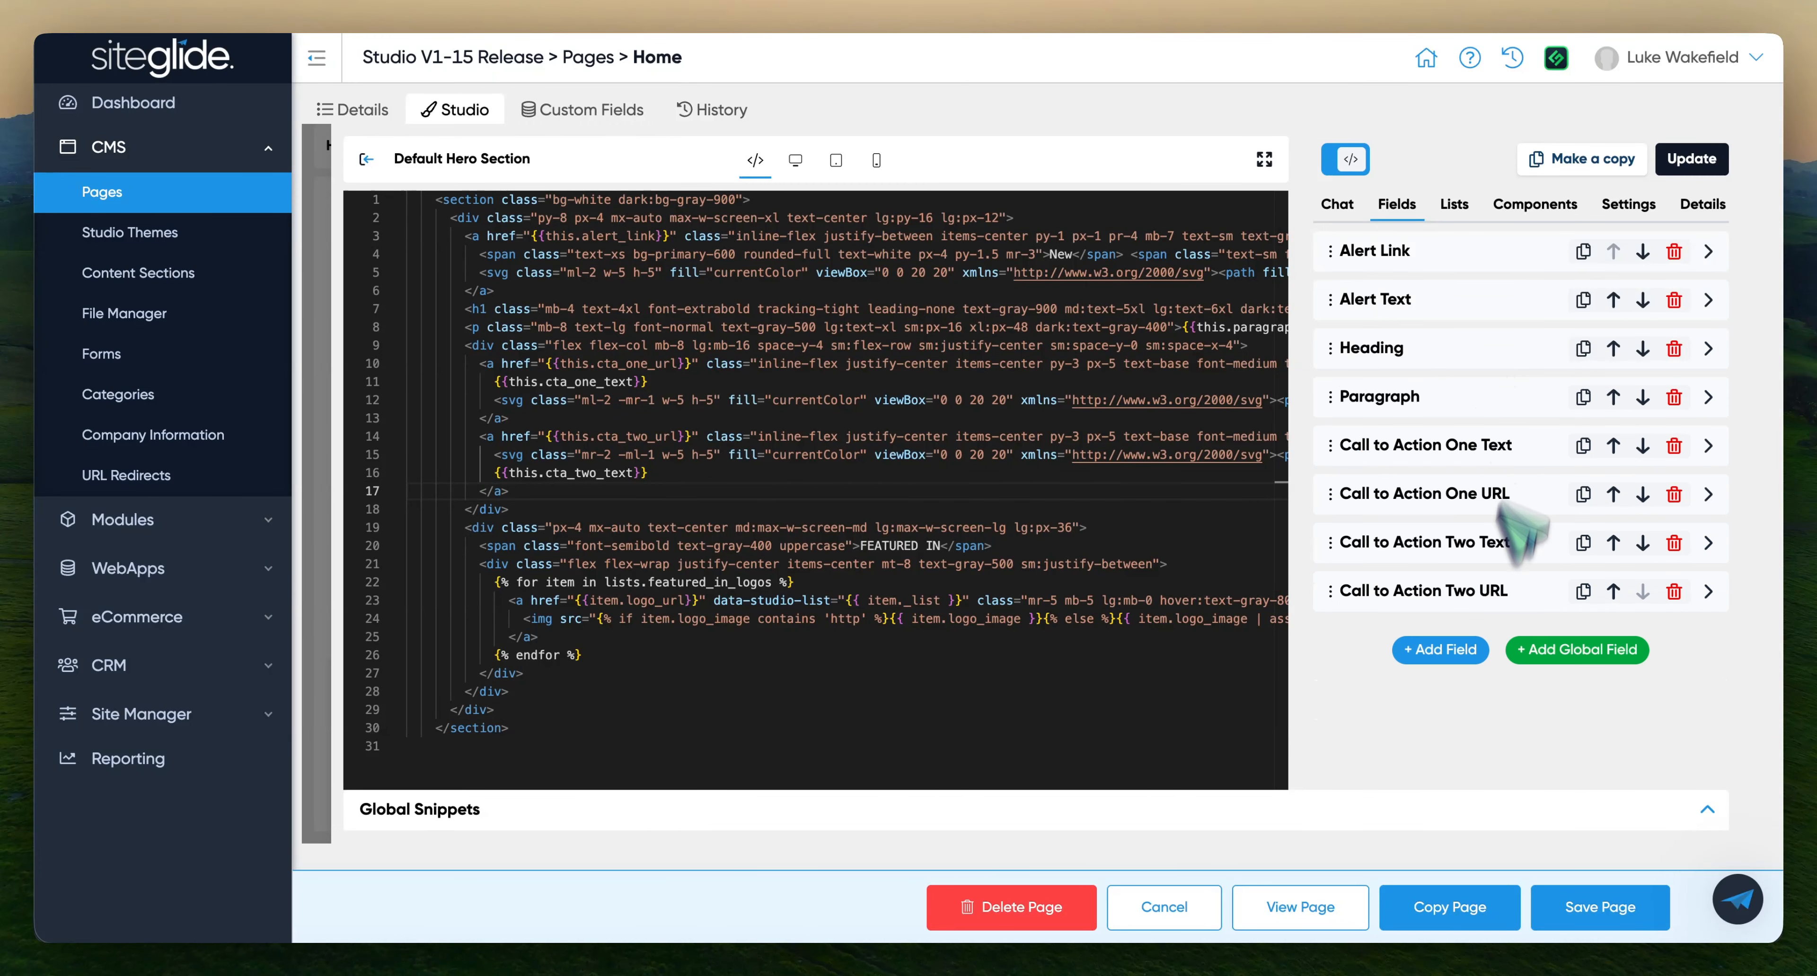
Add a new text field labelled "dfdffd" to the Default Hero Section
left_click(1444, 649)
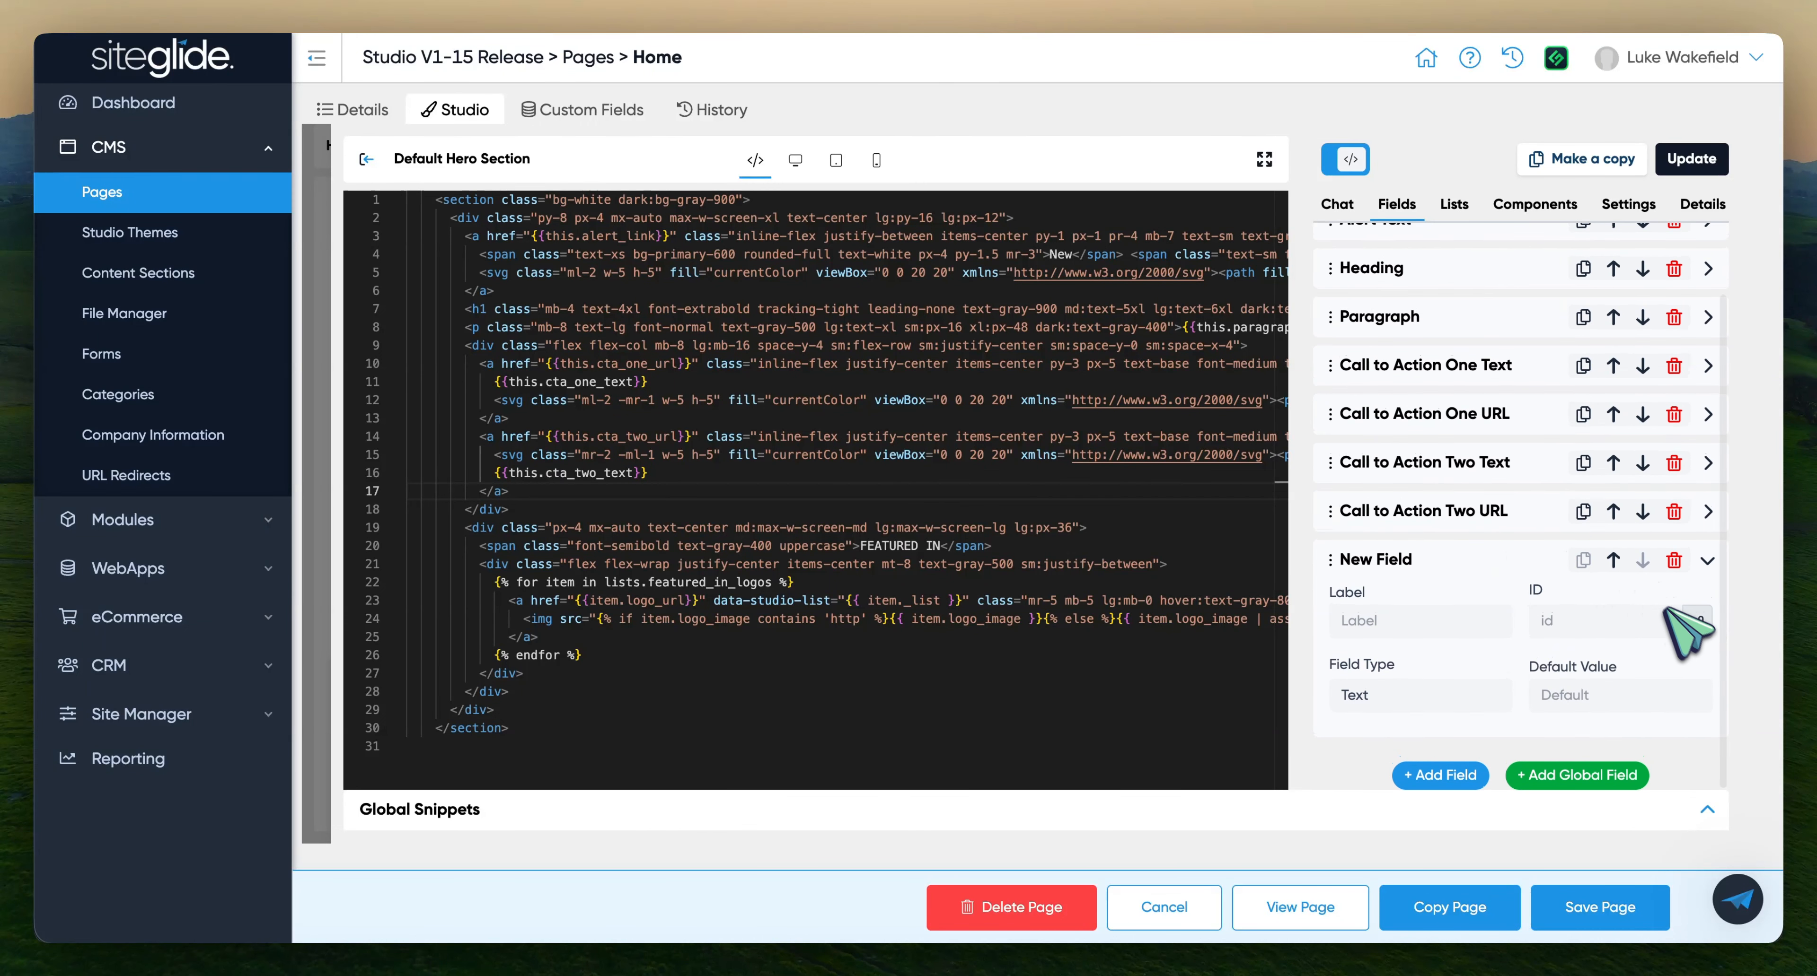
left_click(1439, 622)
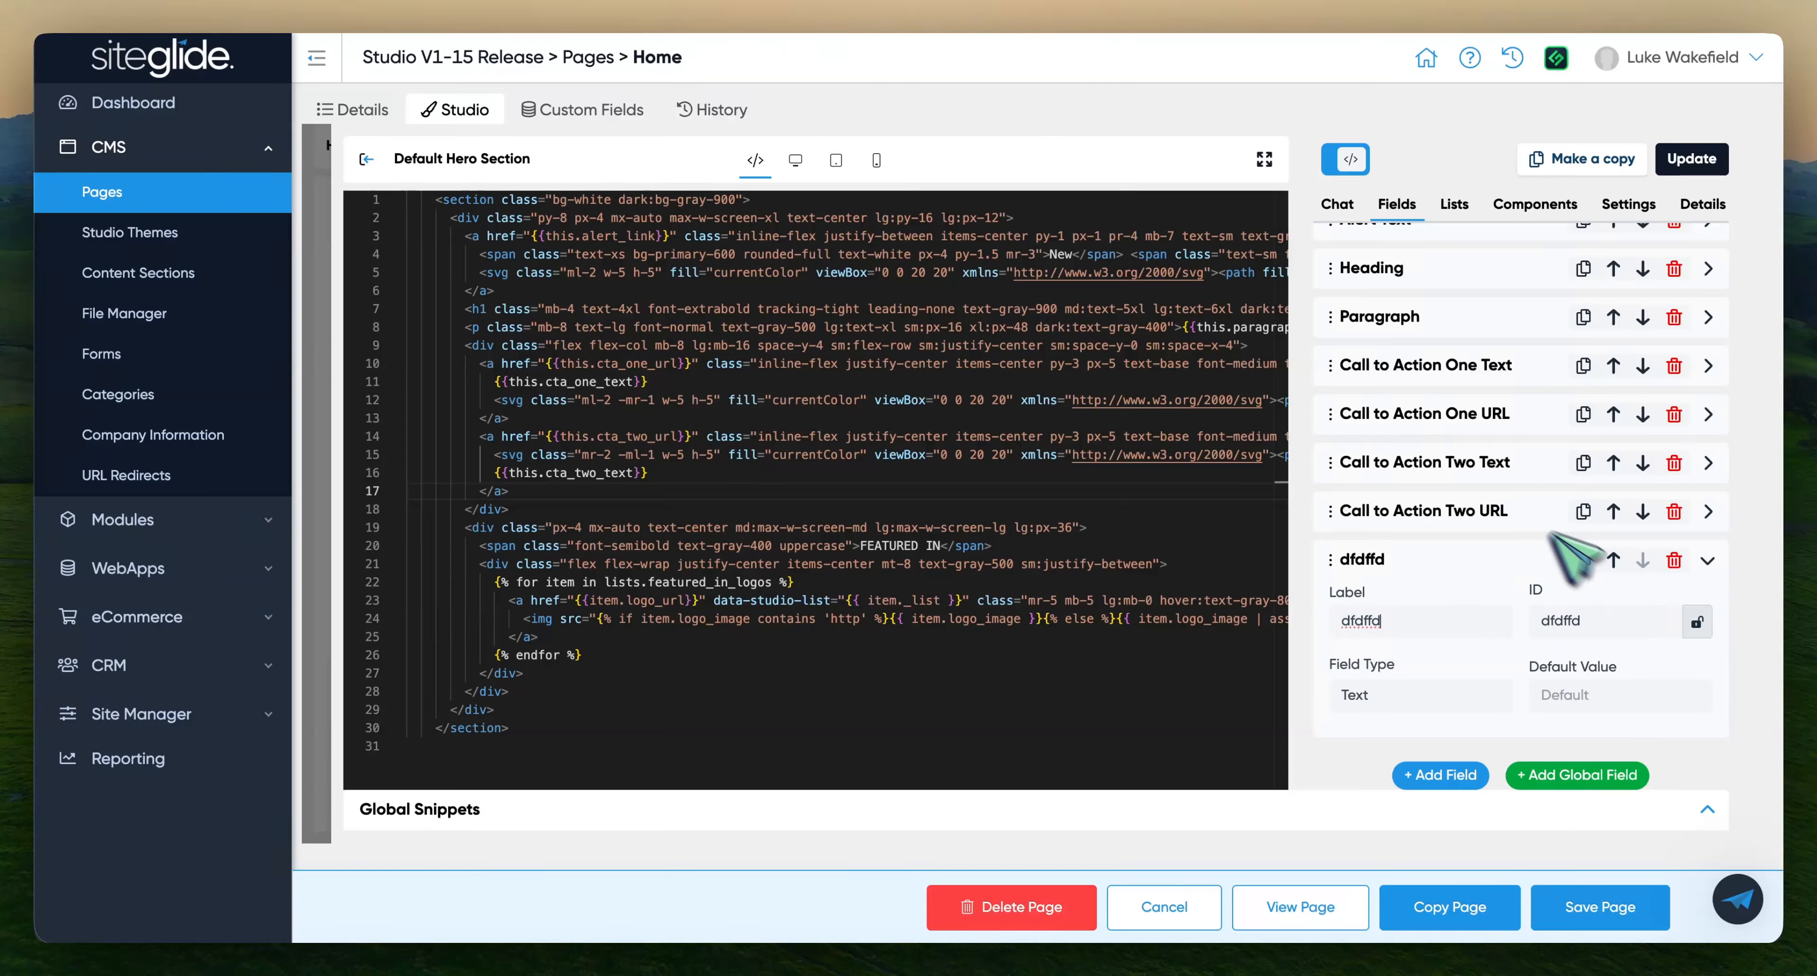
Expand the Heading field's details, switch to the Studio changelog and read on from Field ID Lock to Bugs squashed
left_click(1447, 277)
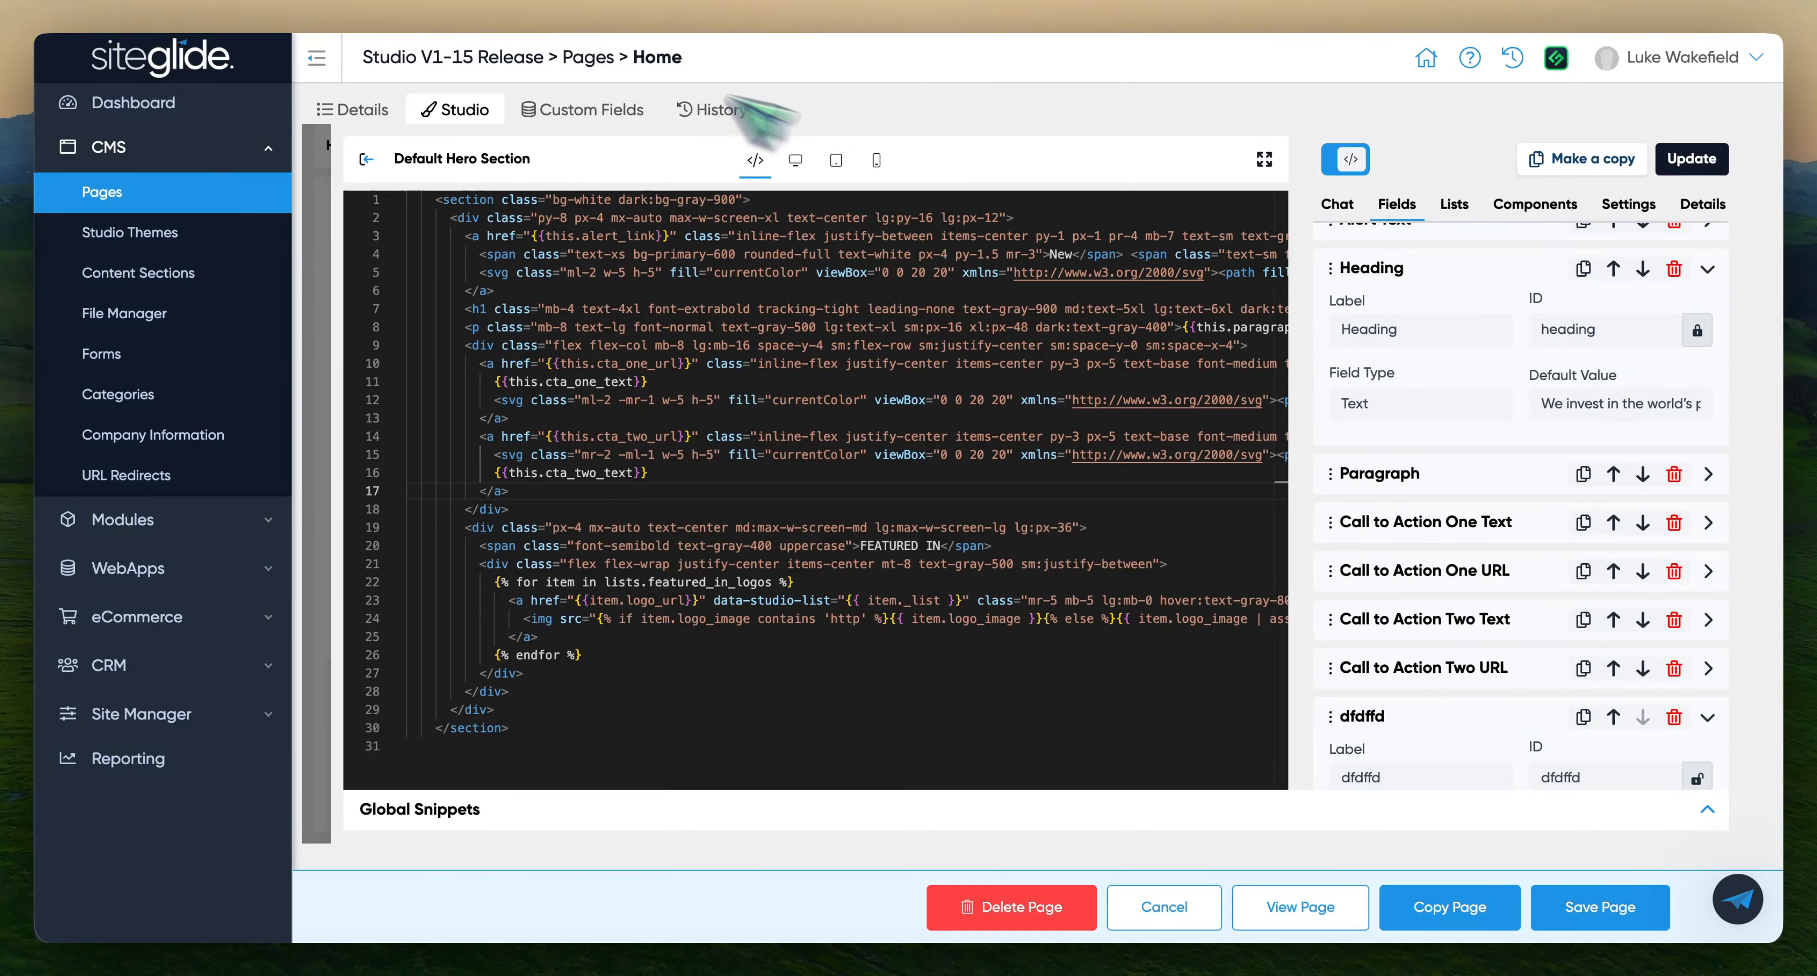
left_click(522, 4)
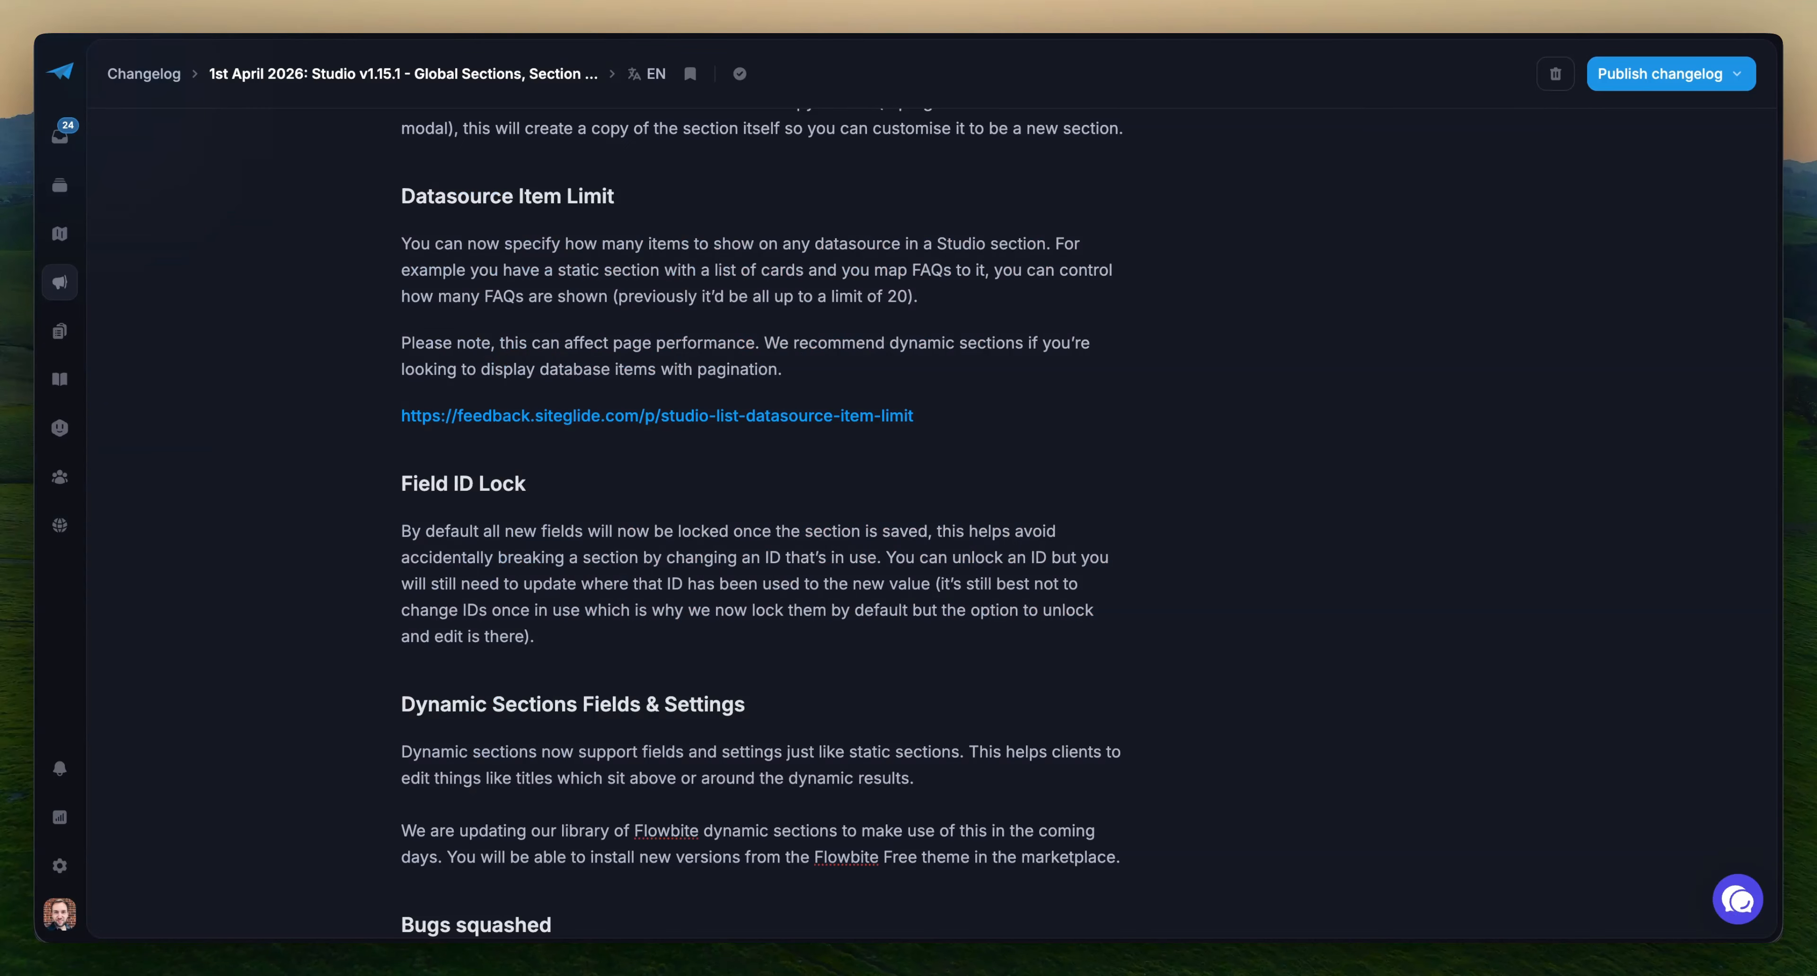
scroll(699, 485, "down", 2)
scroll(719, 504, "down", 4)
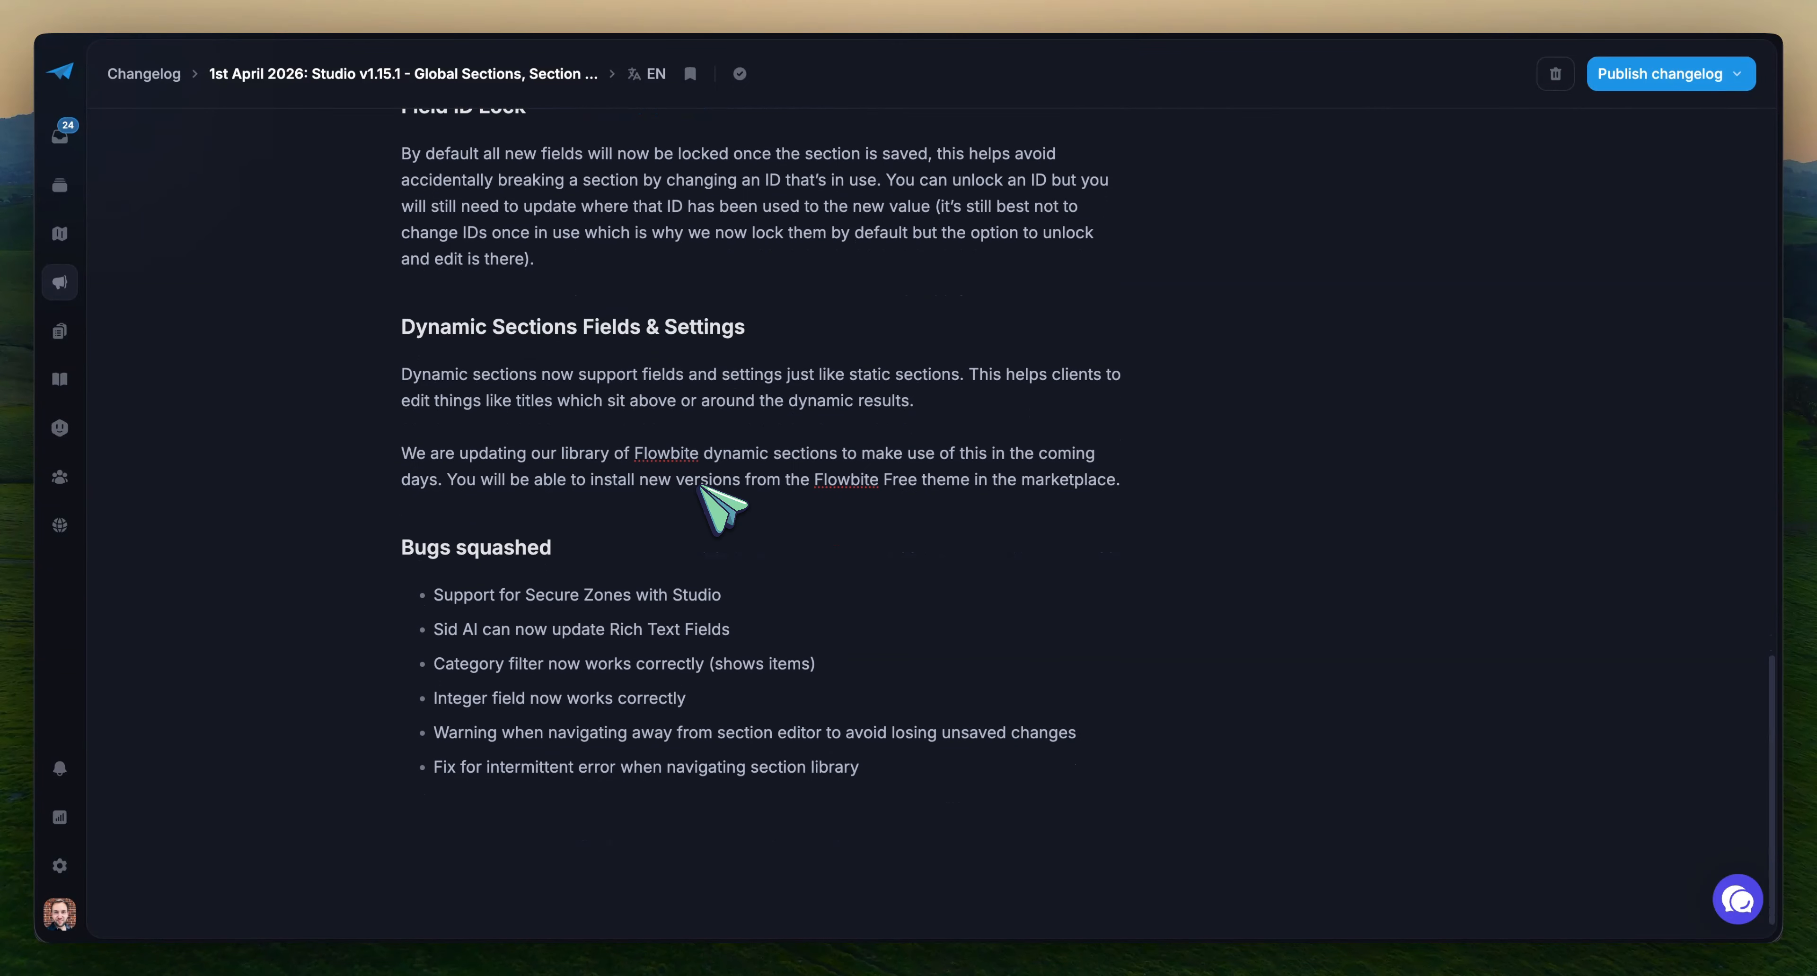
Leave the Default Hero Section's code editor, discarding the unsaved changes, and return to the Home page's section list
left_click(339, 6)
left_click(366, 159)
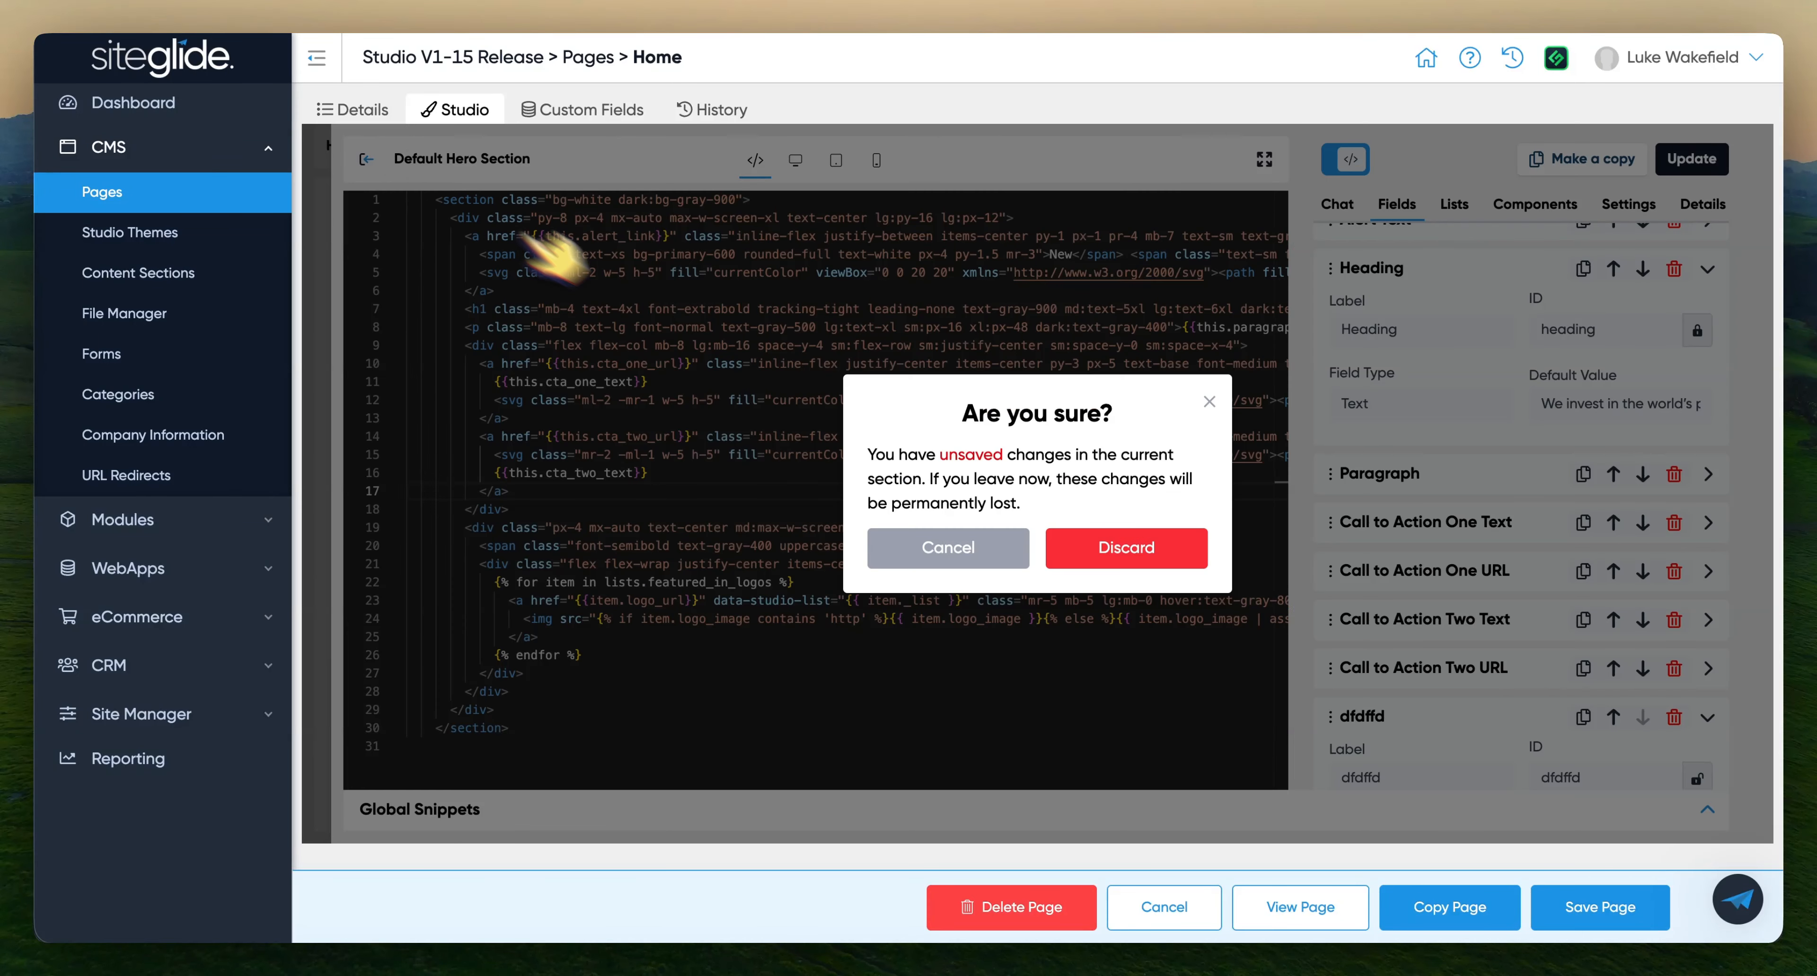
left_click(1075, 542)
scroll(1070, 541, "down", 10)
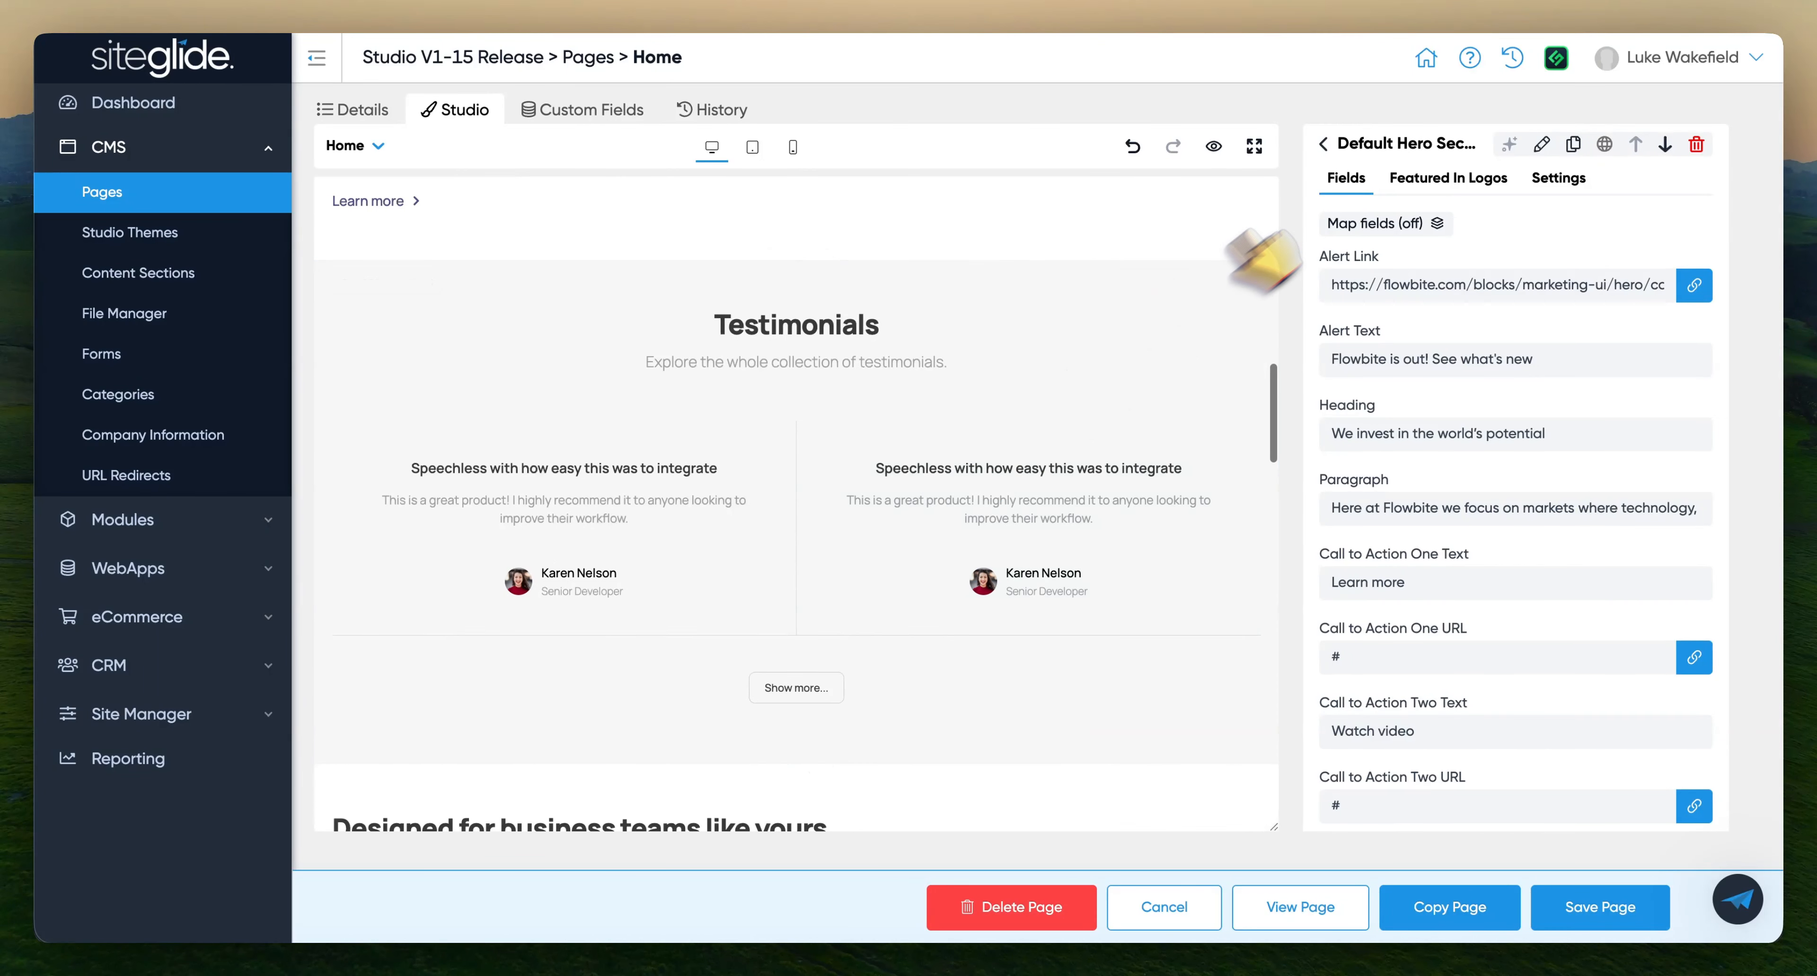
left_click(1358, 144)
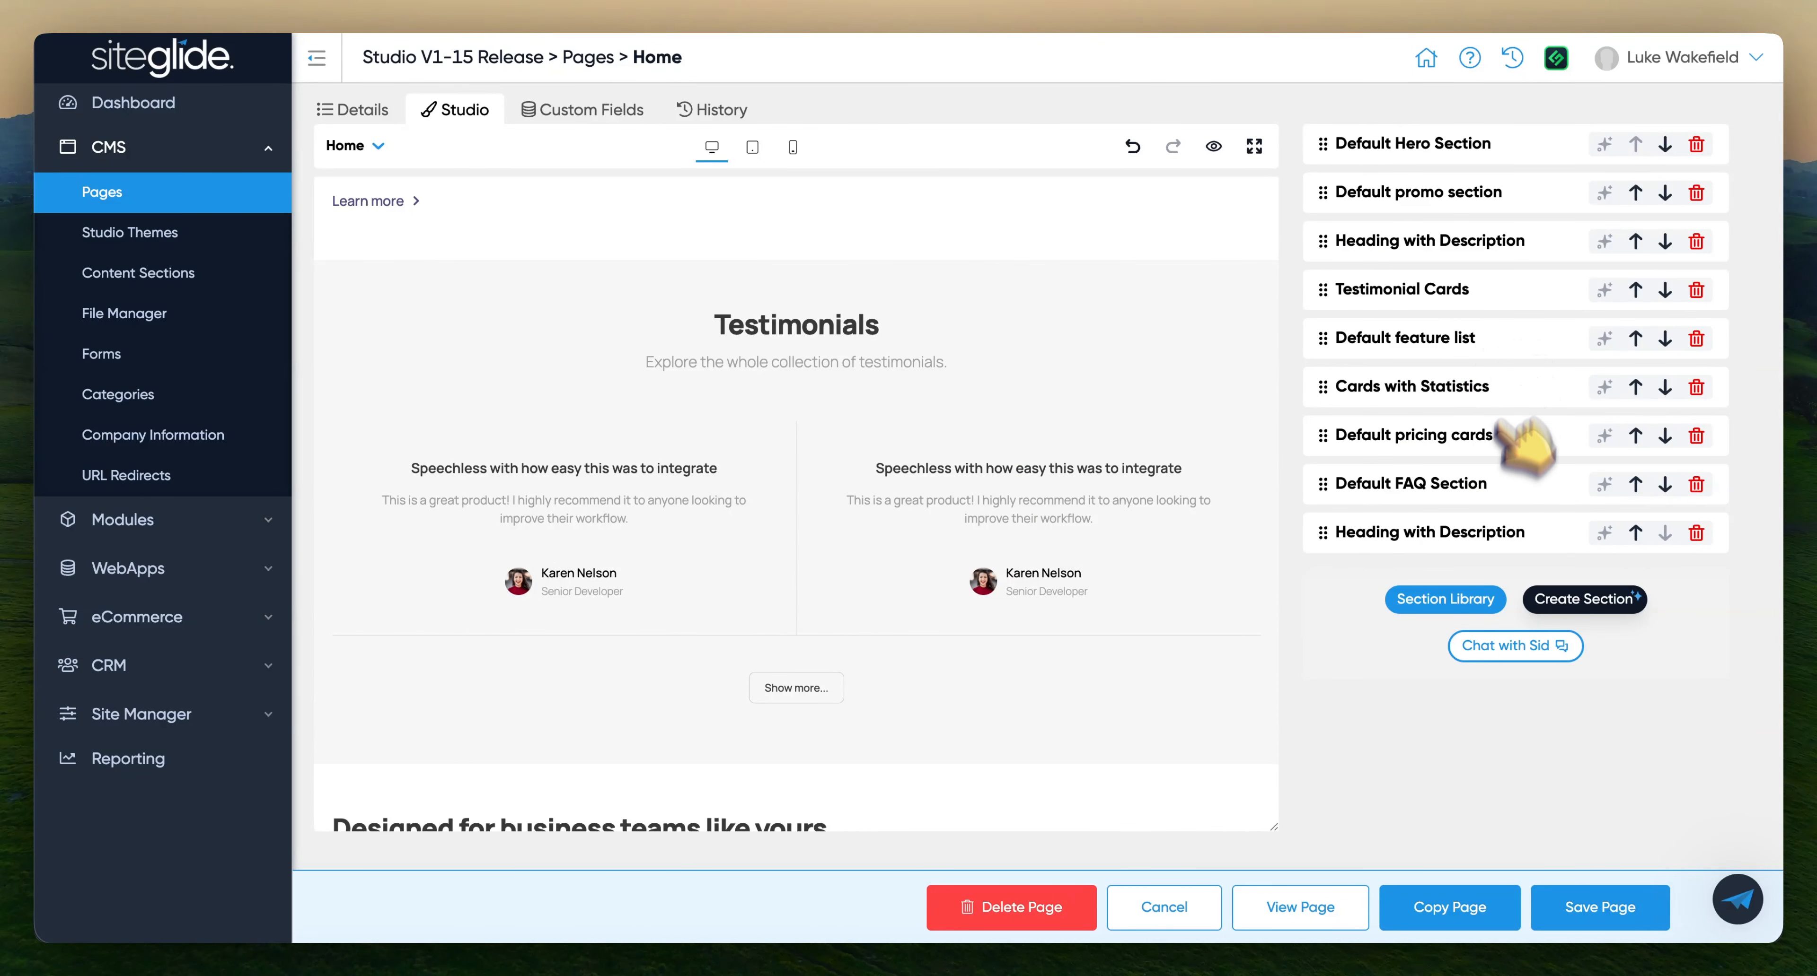
Add the dynamic Default blog card section from the Section Library to the end of the Home page
left_click(1463, 596)
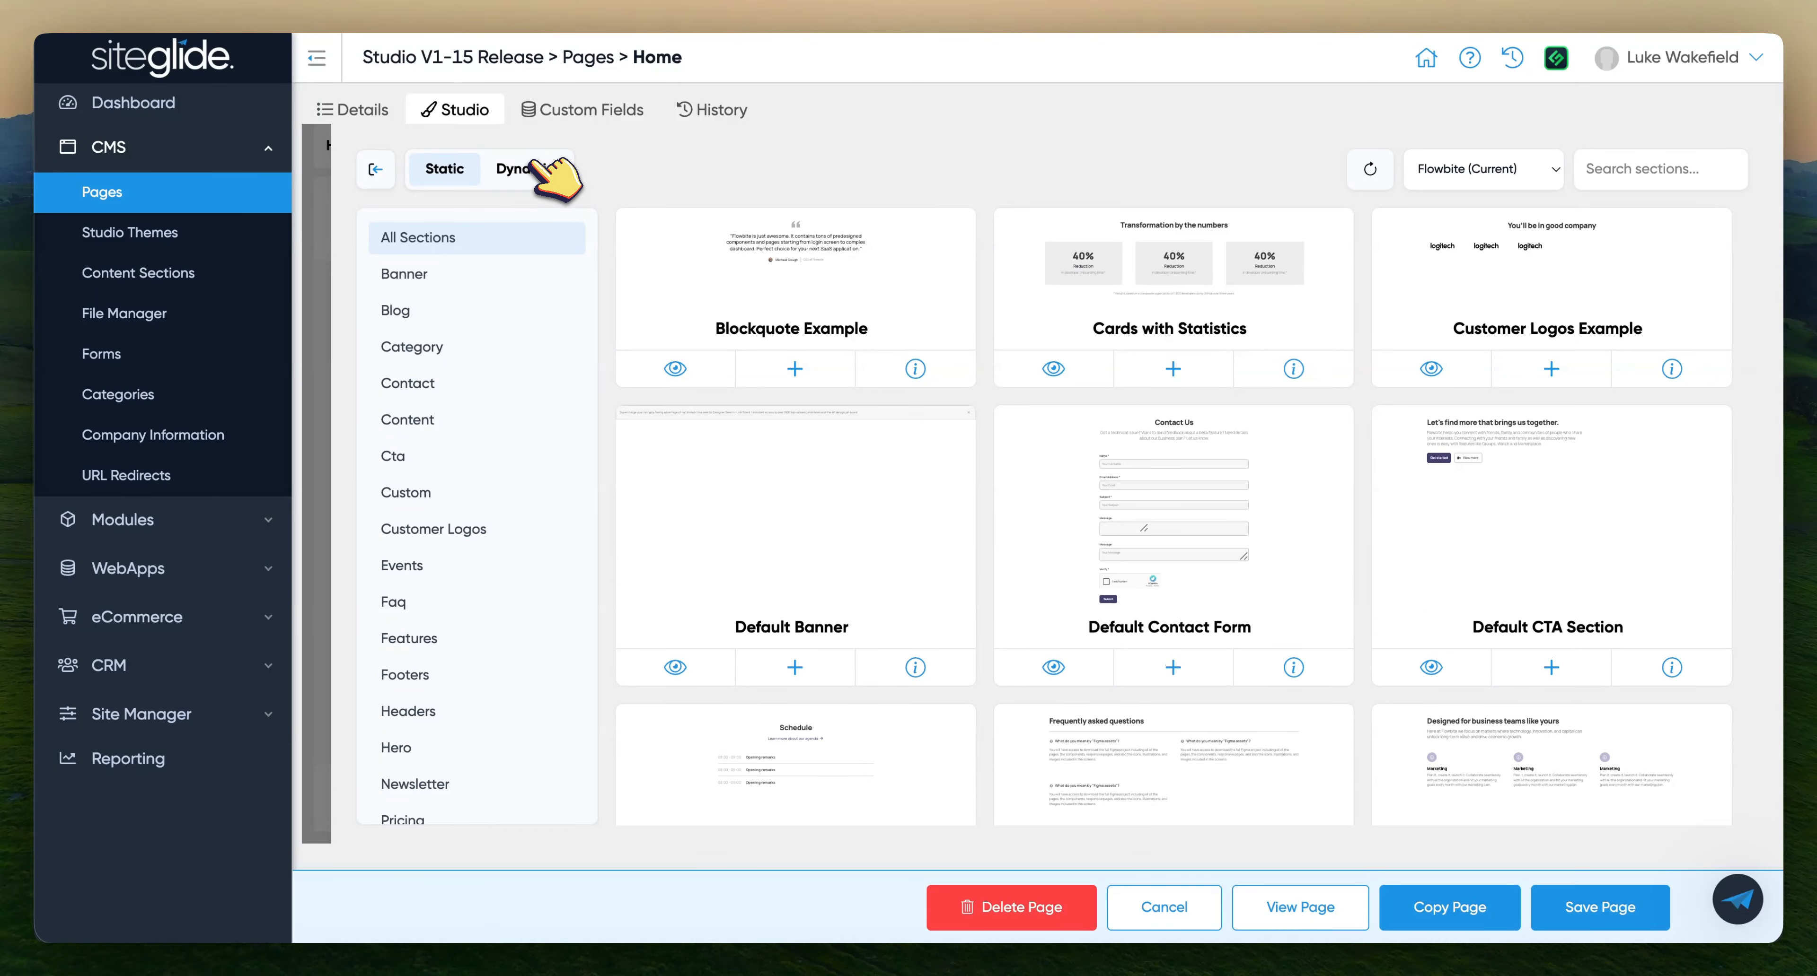
left_click(534, 166)
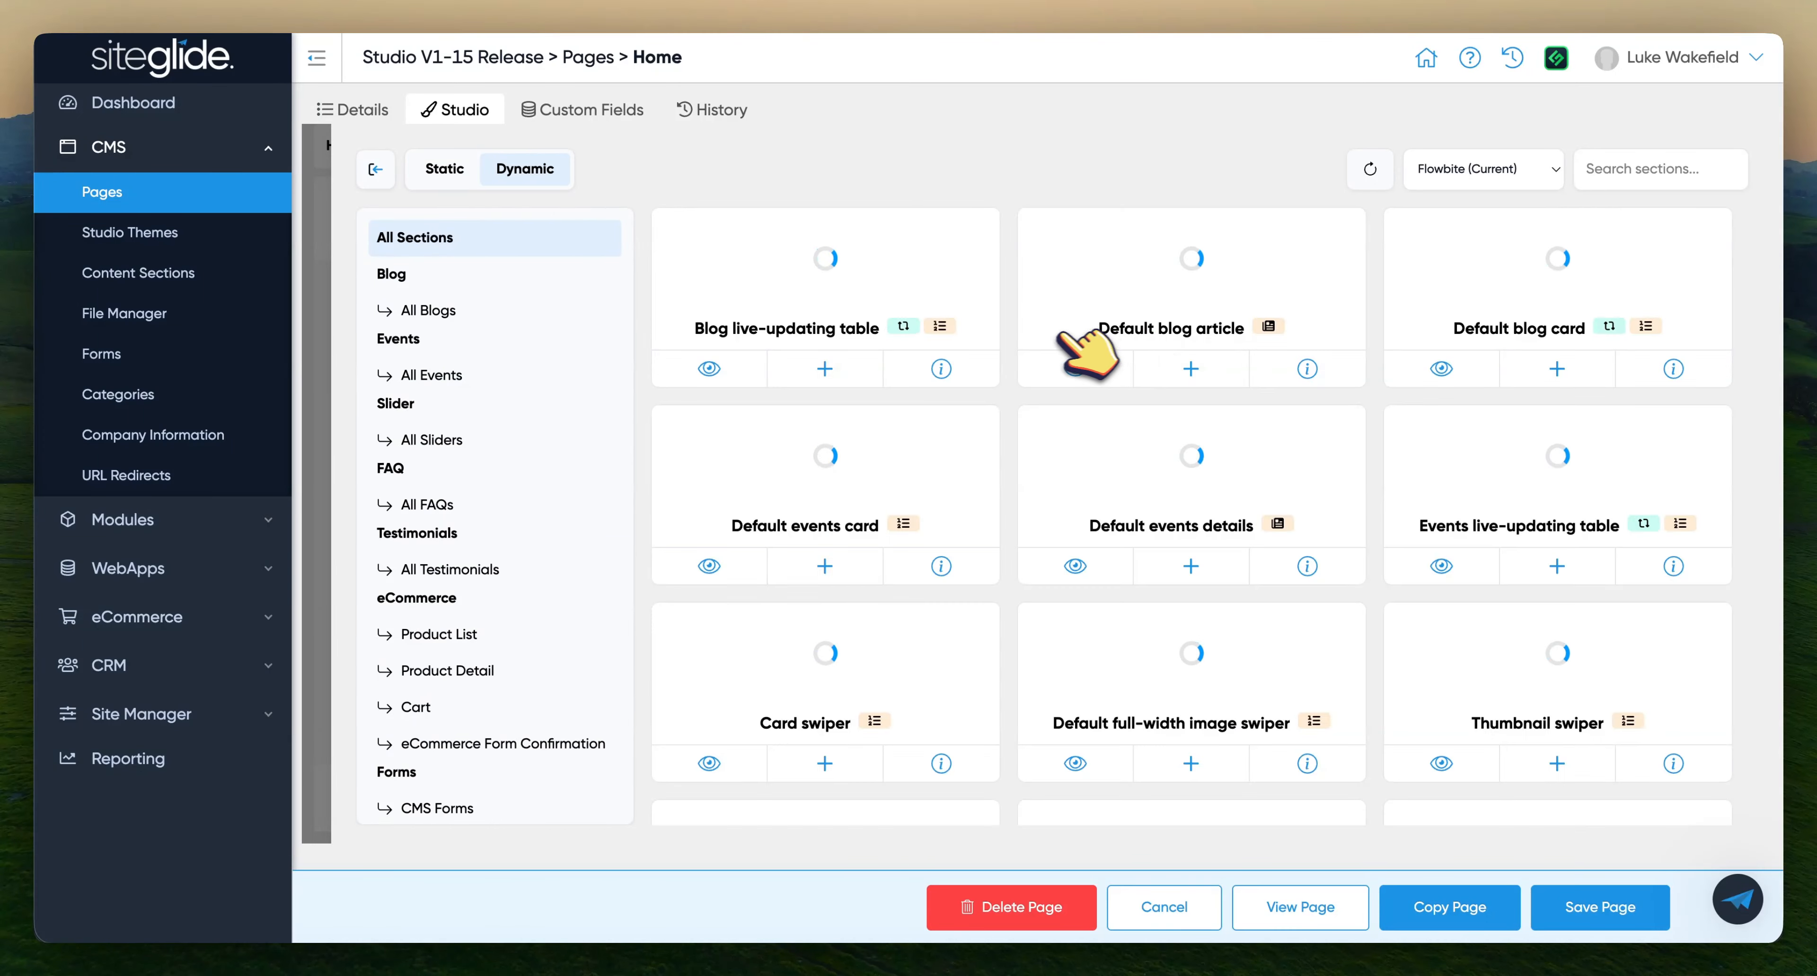
left_click(1569, 431)
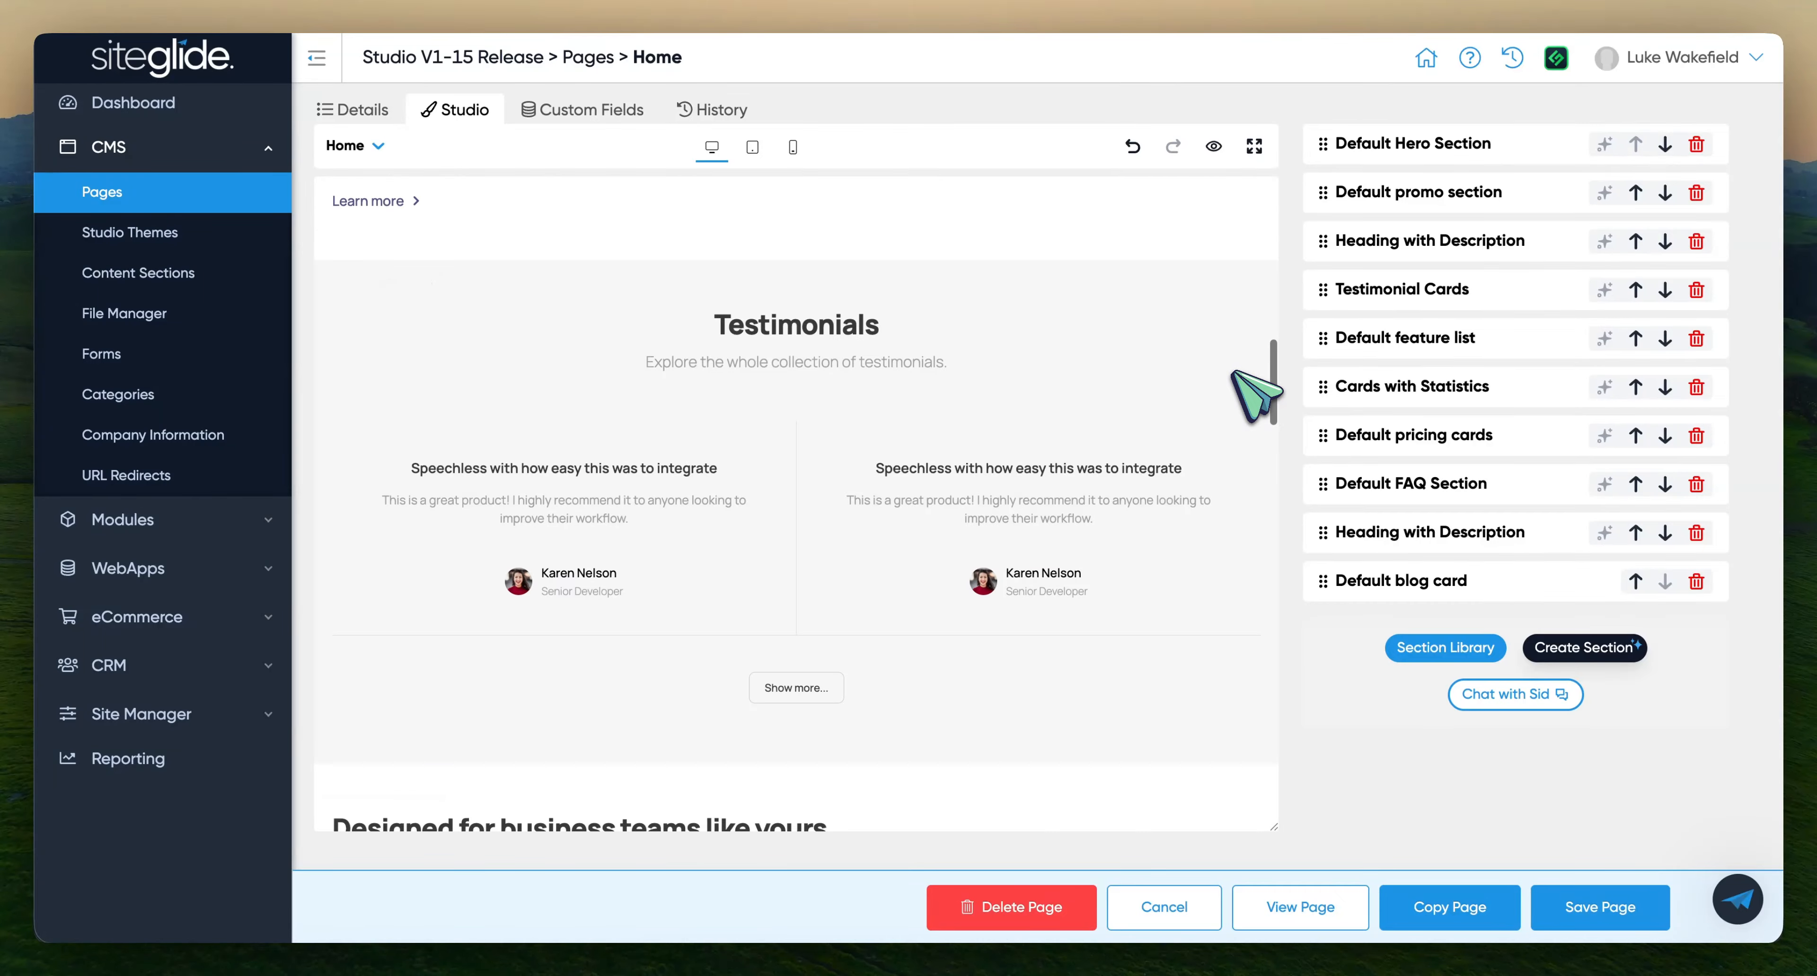
scroll(1129, 366, "down", 15)
scroll(1107, 343, "down", 10)
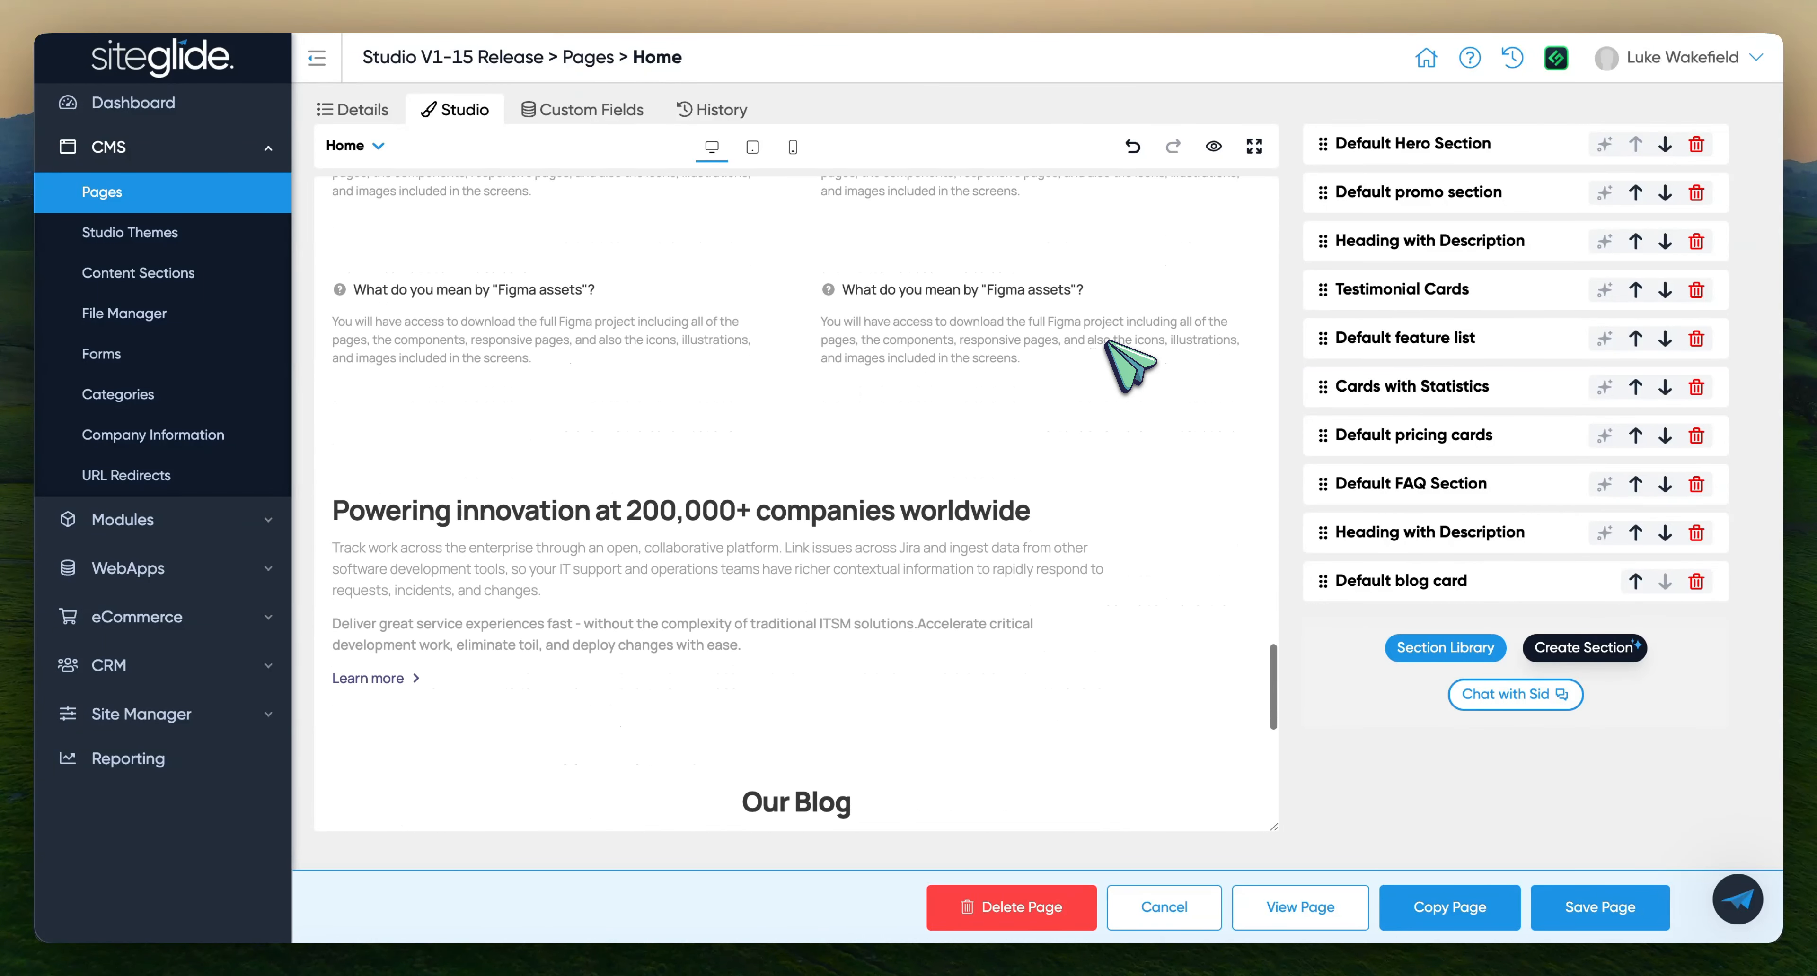
Open the Default blog card section and look through its settings and fields
left_click(855, 349)
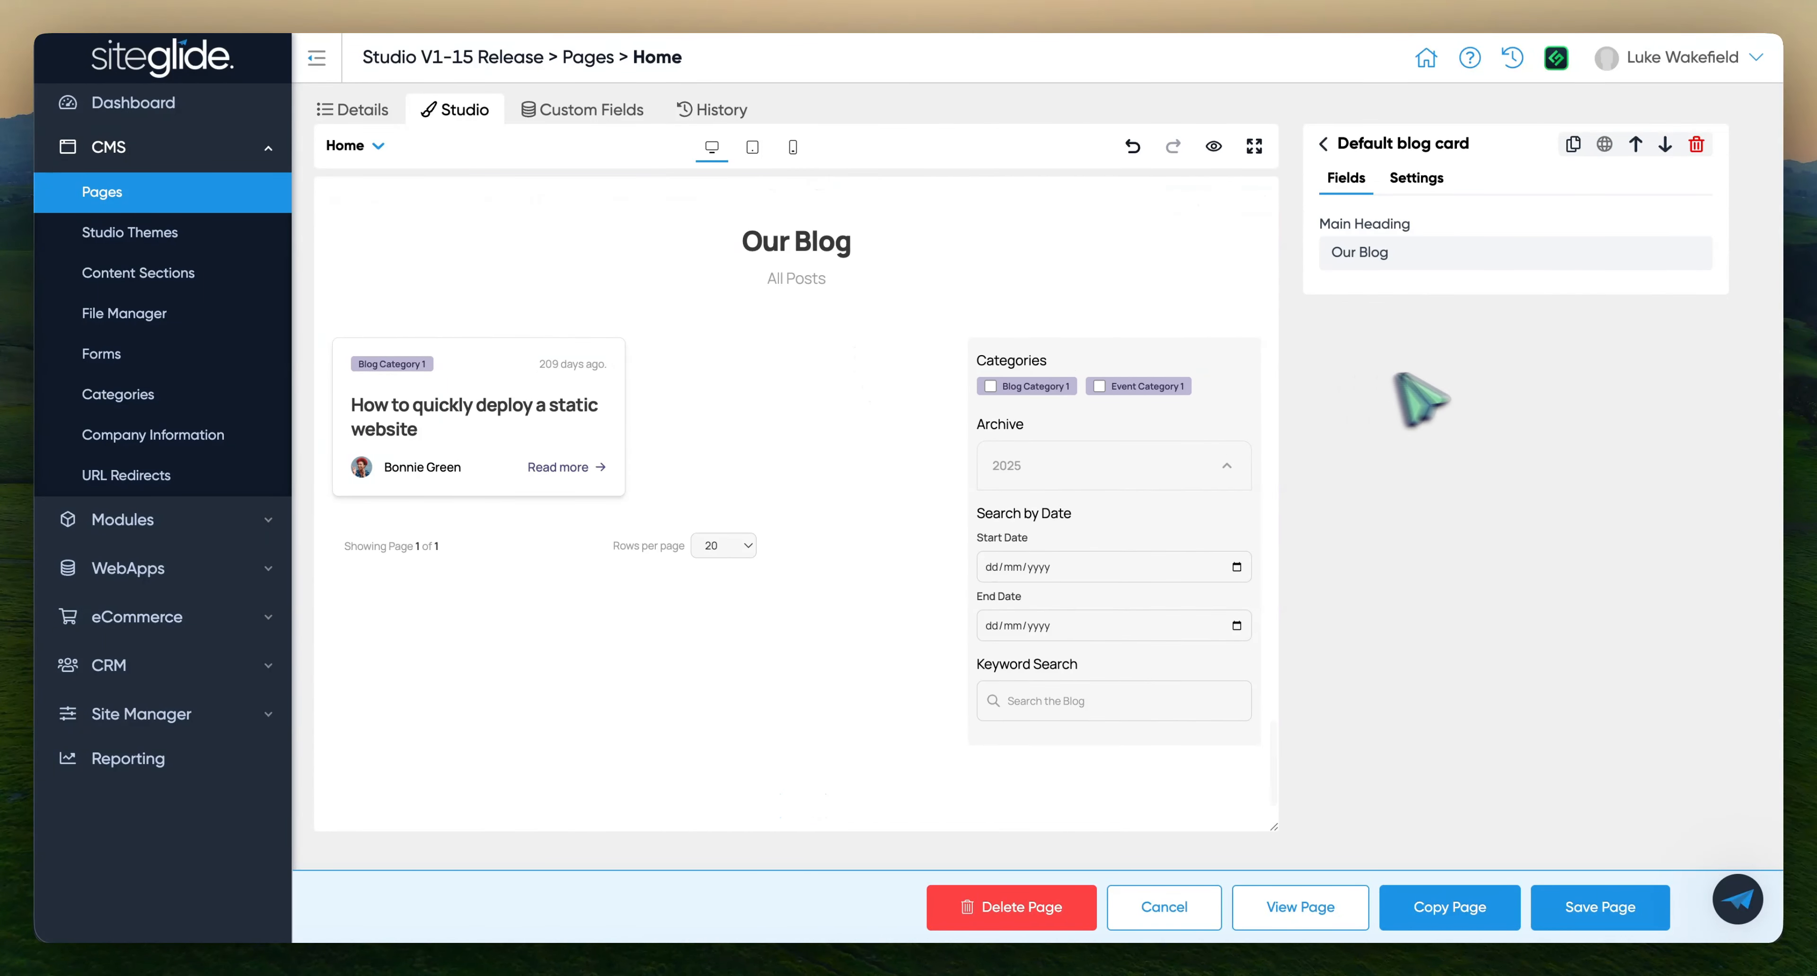
left_click(1415, 178)
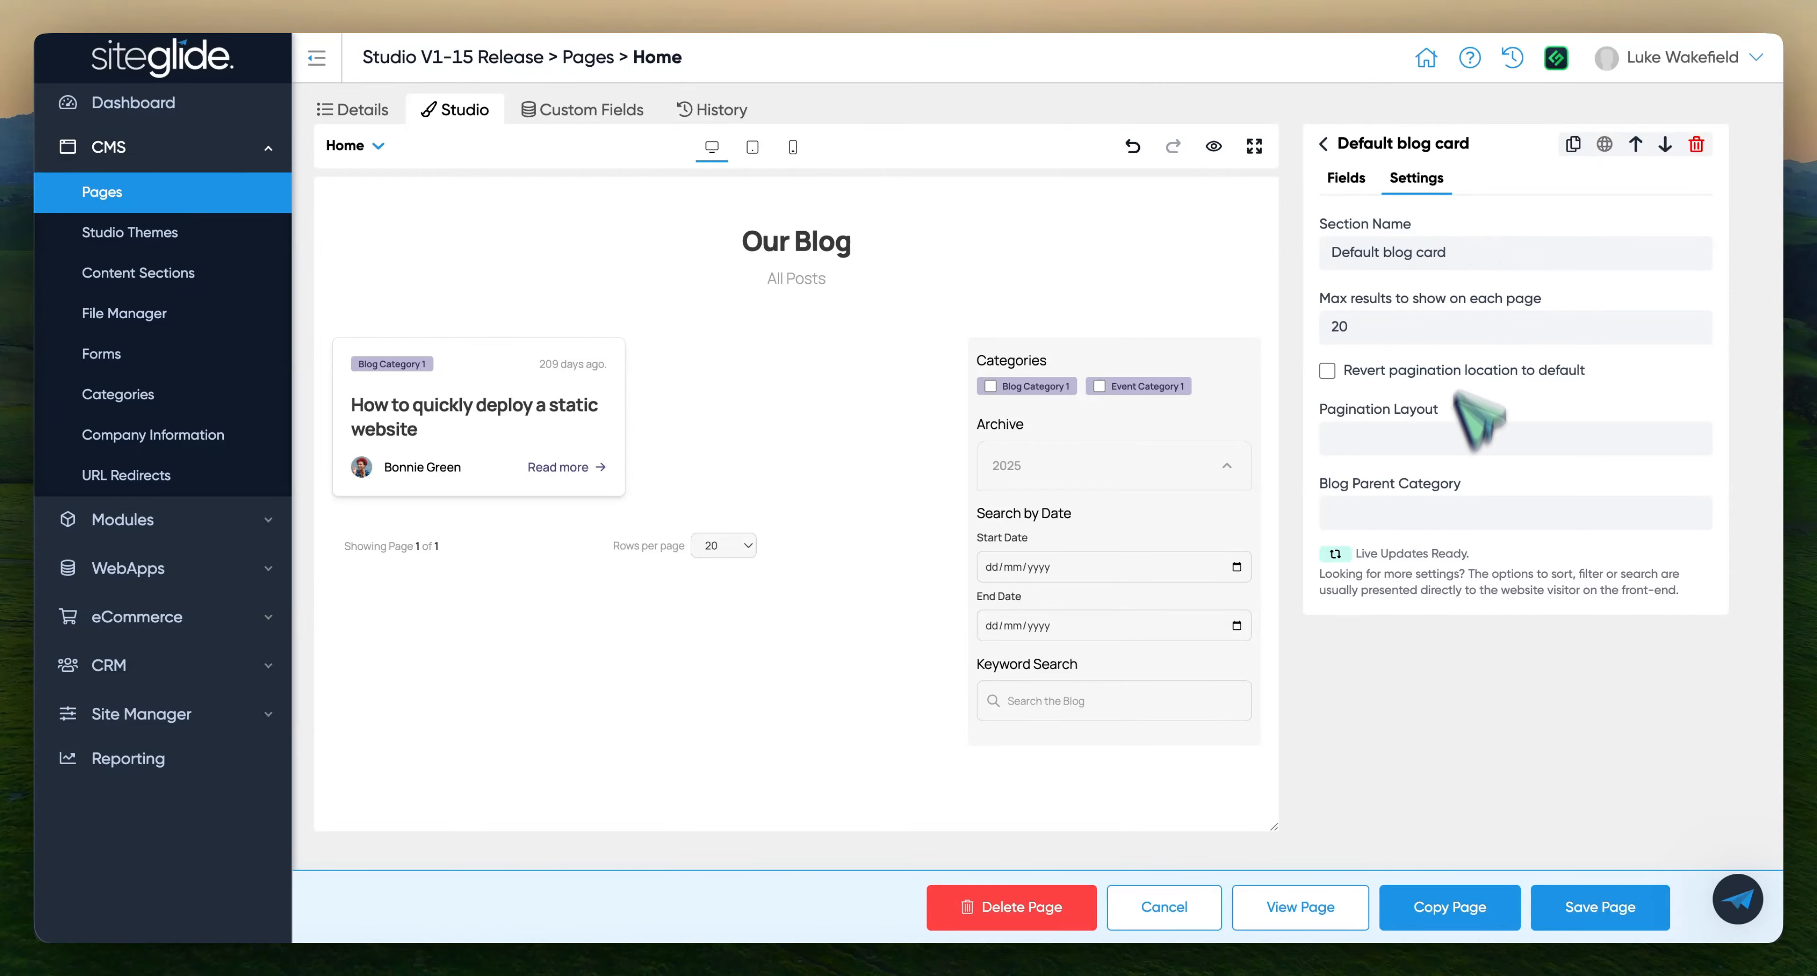
left_click(1346, 179)
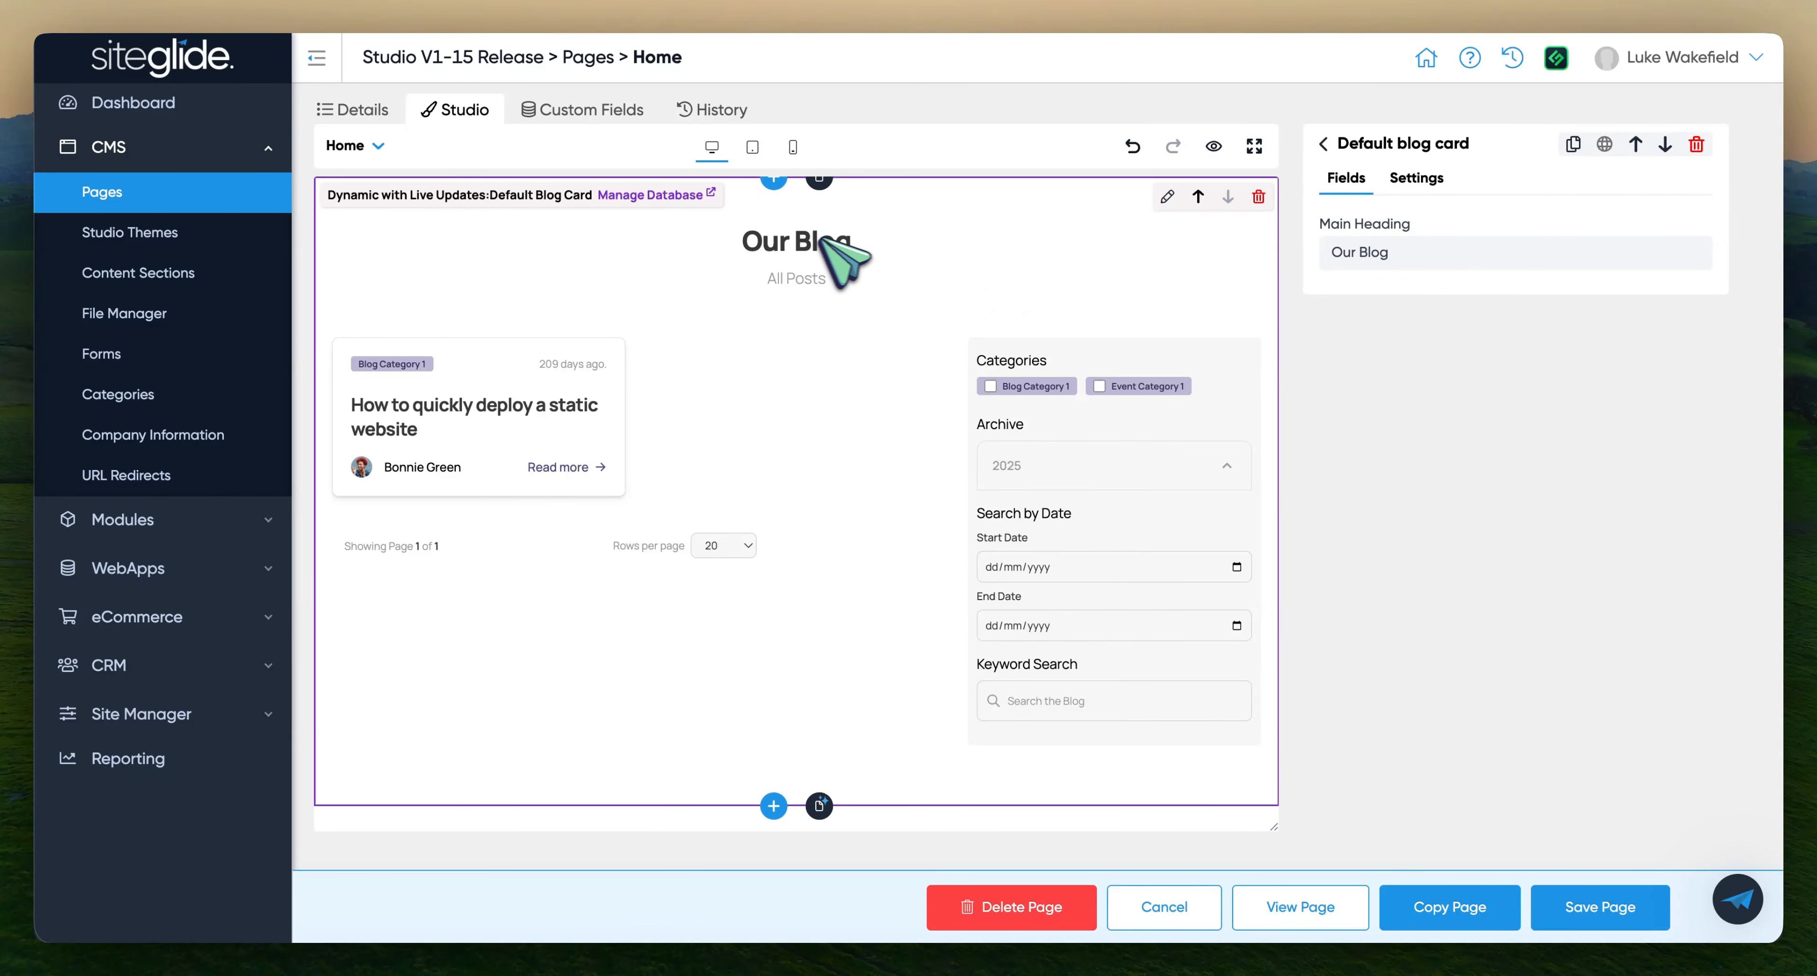
Set the Default blog card section's Main Heading to "News" and go back to its settings
left_click_drag(1392, 253, 1305, 257)
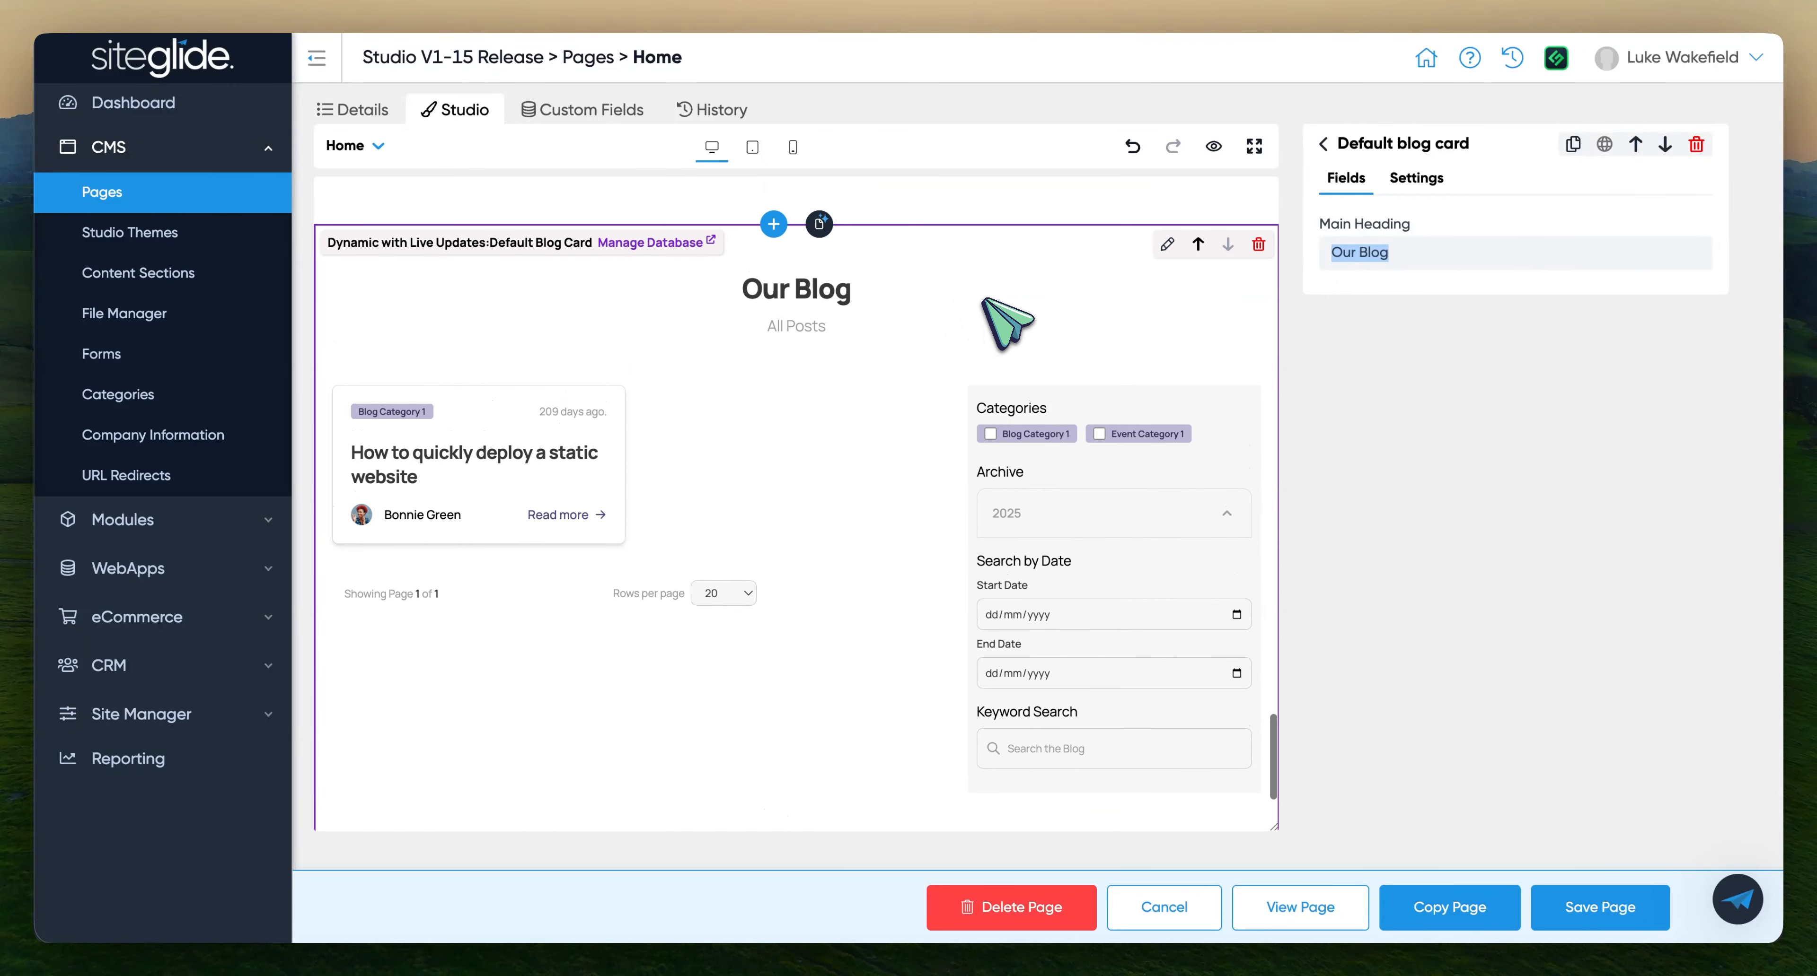
scroll(1148, 320, "down", 1)
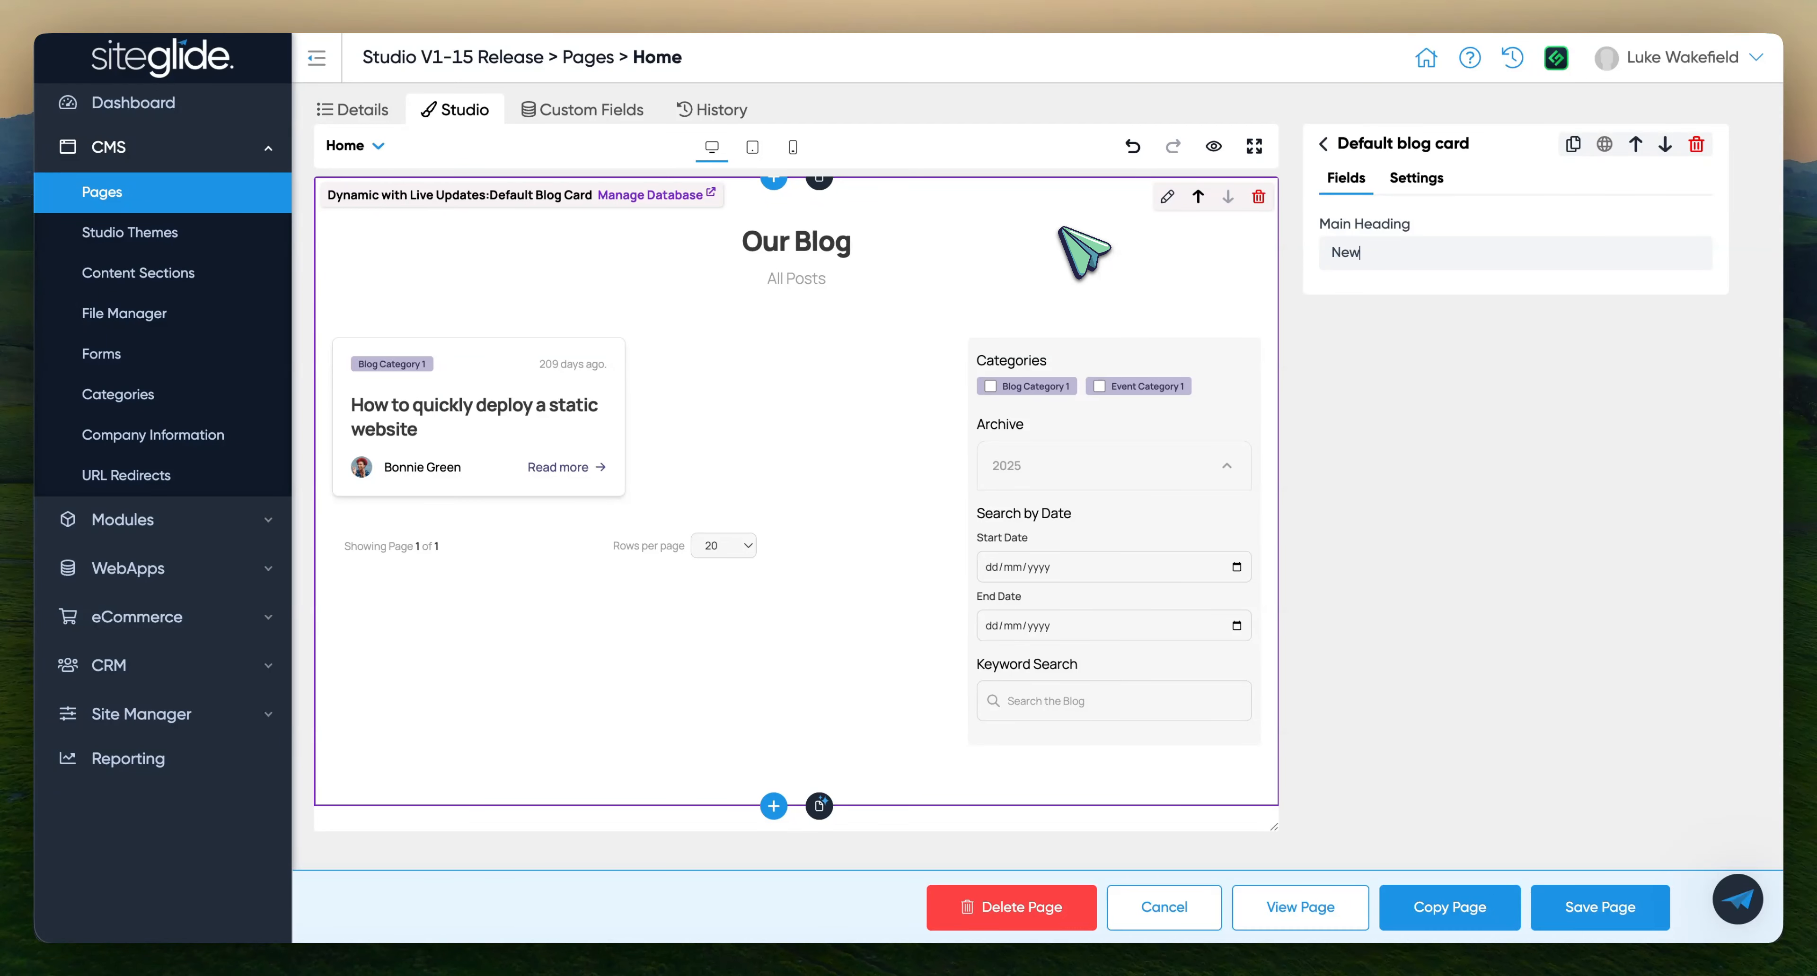
type("s")
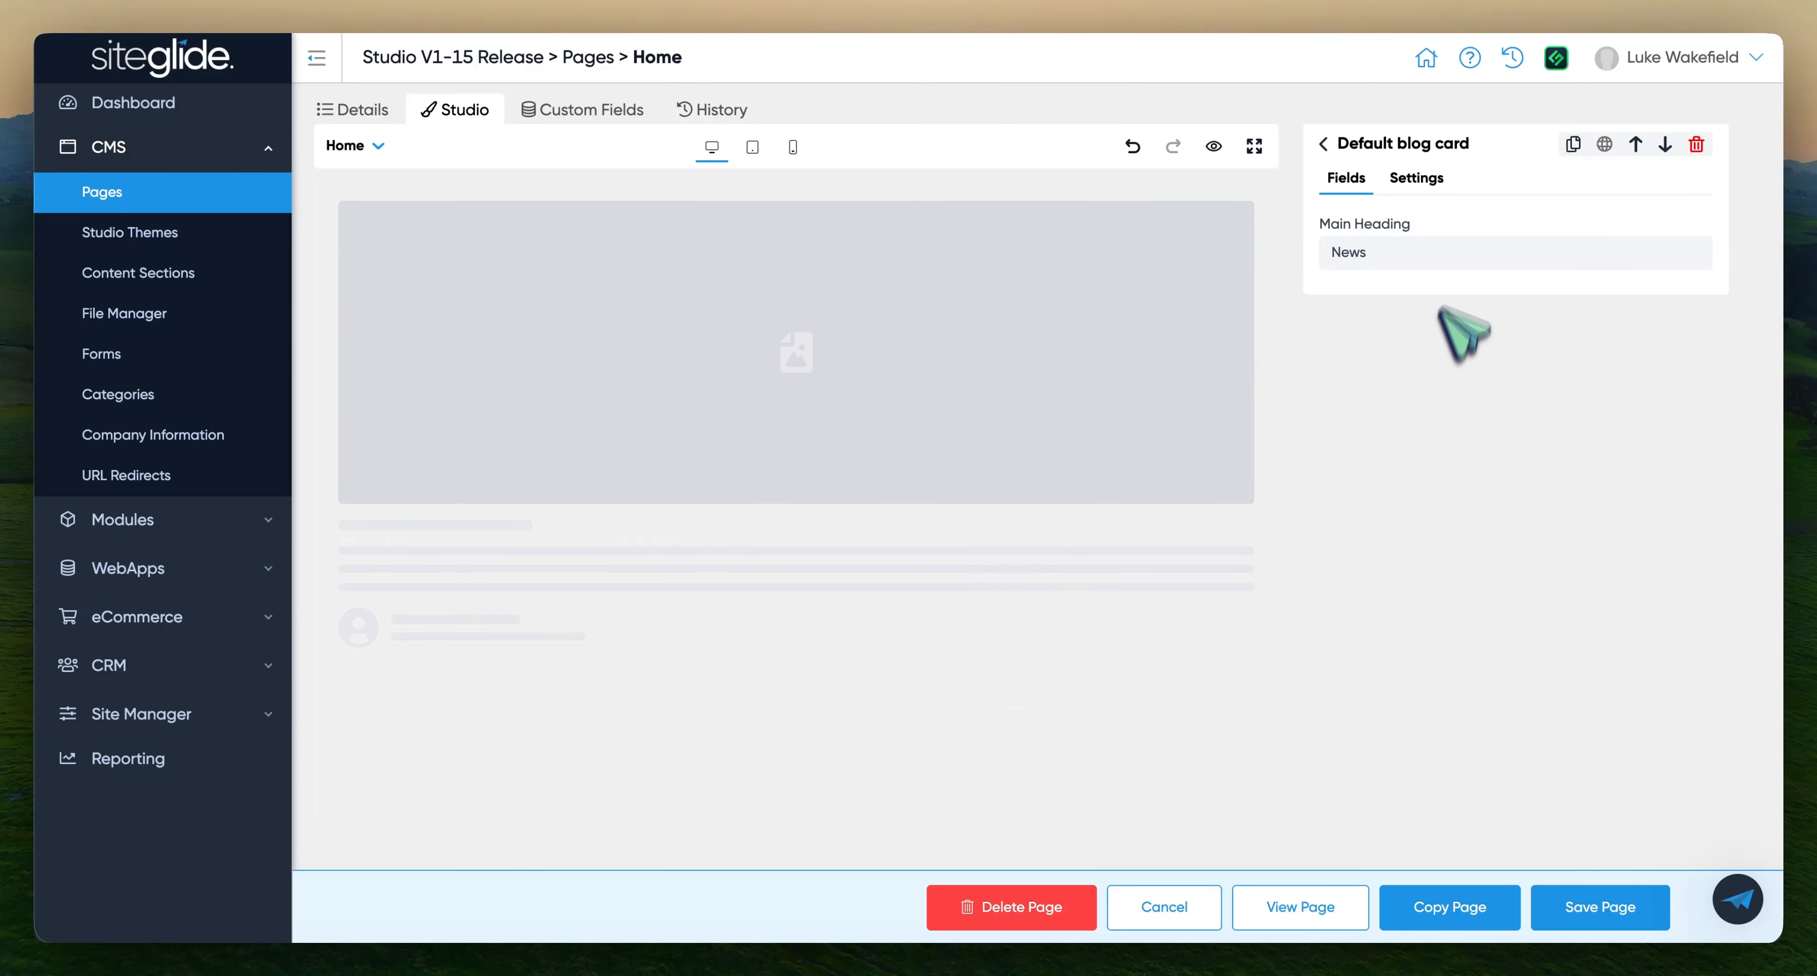
left_click(1417, 179)
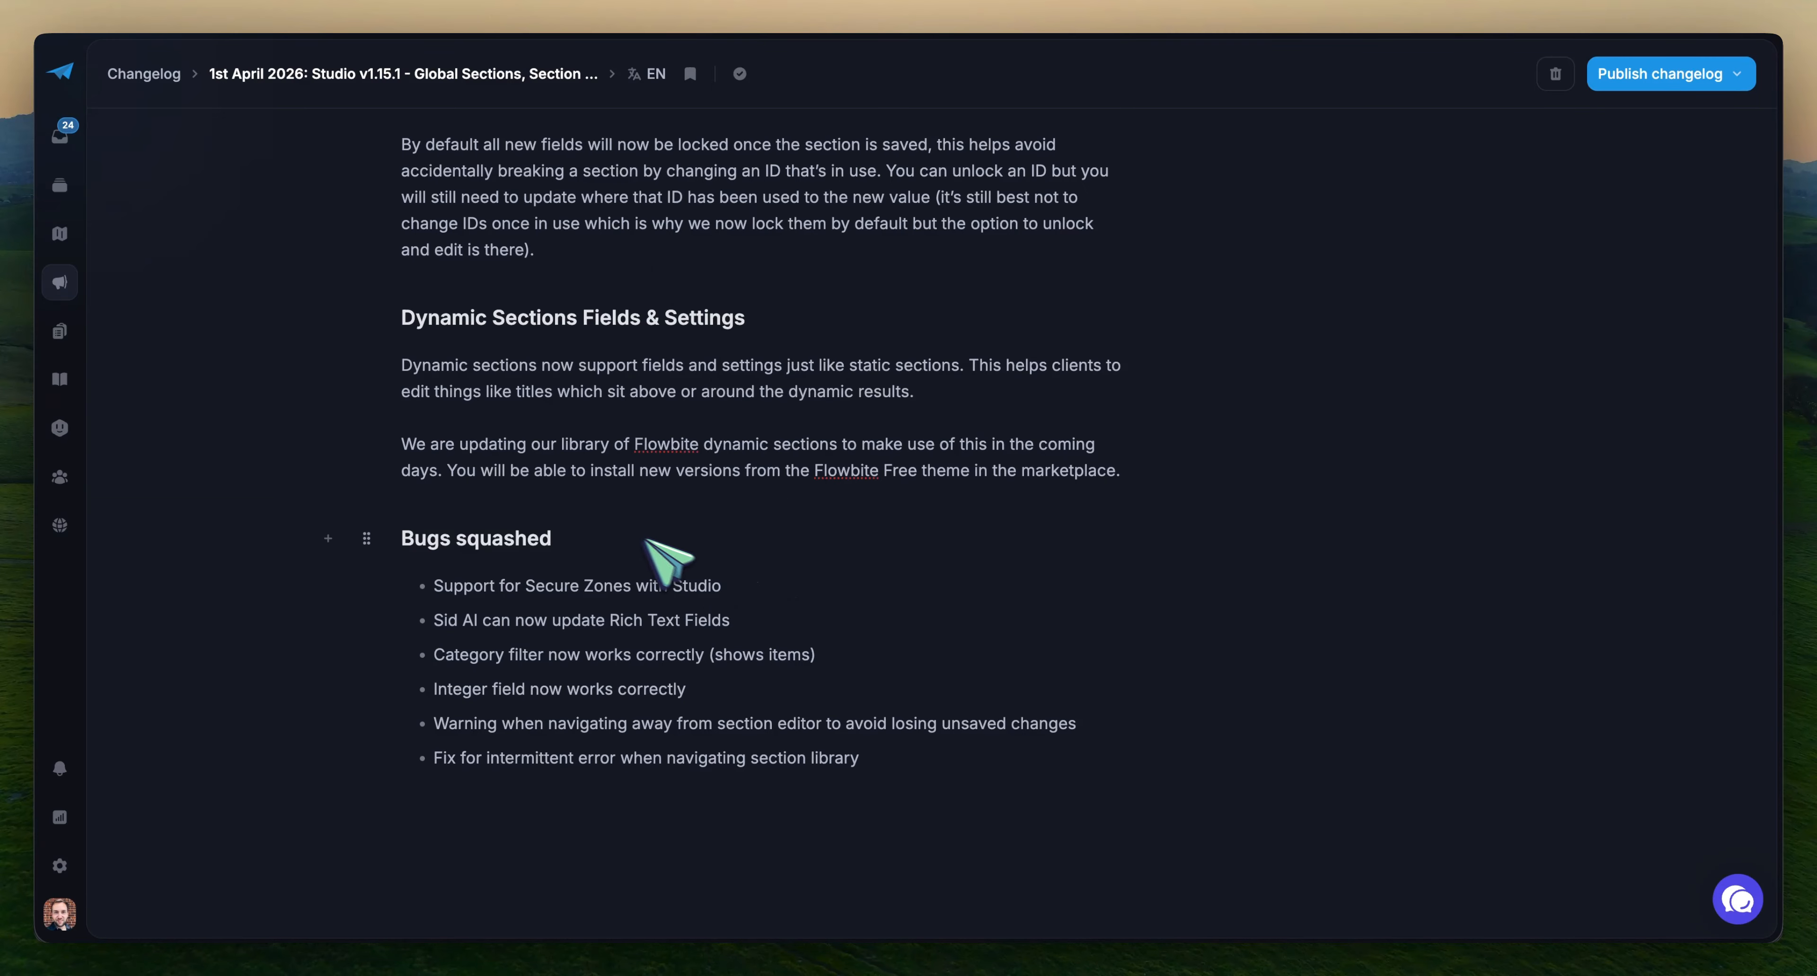
Delete the "Support for Secure Zones with Studio" item from the changelog's Bugs squashed list
scroll(593, 533, "down", 1)
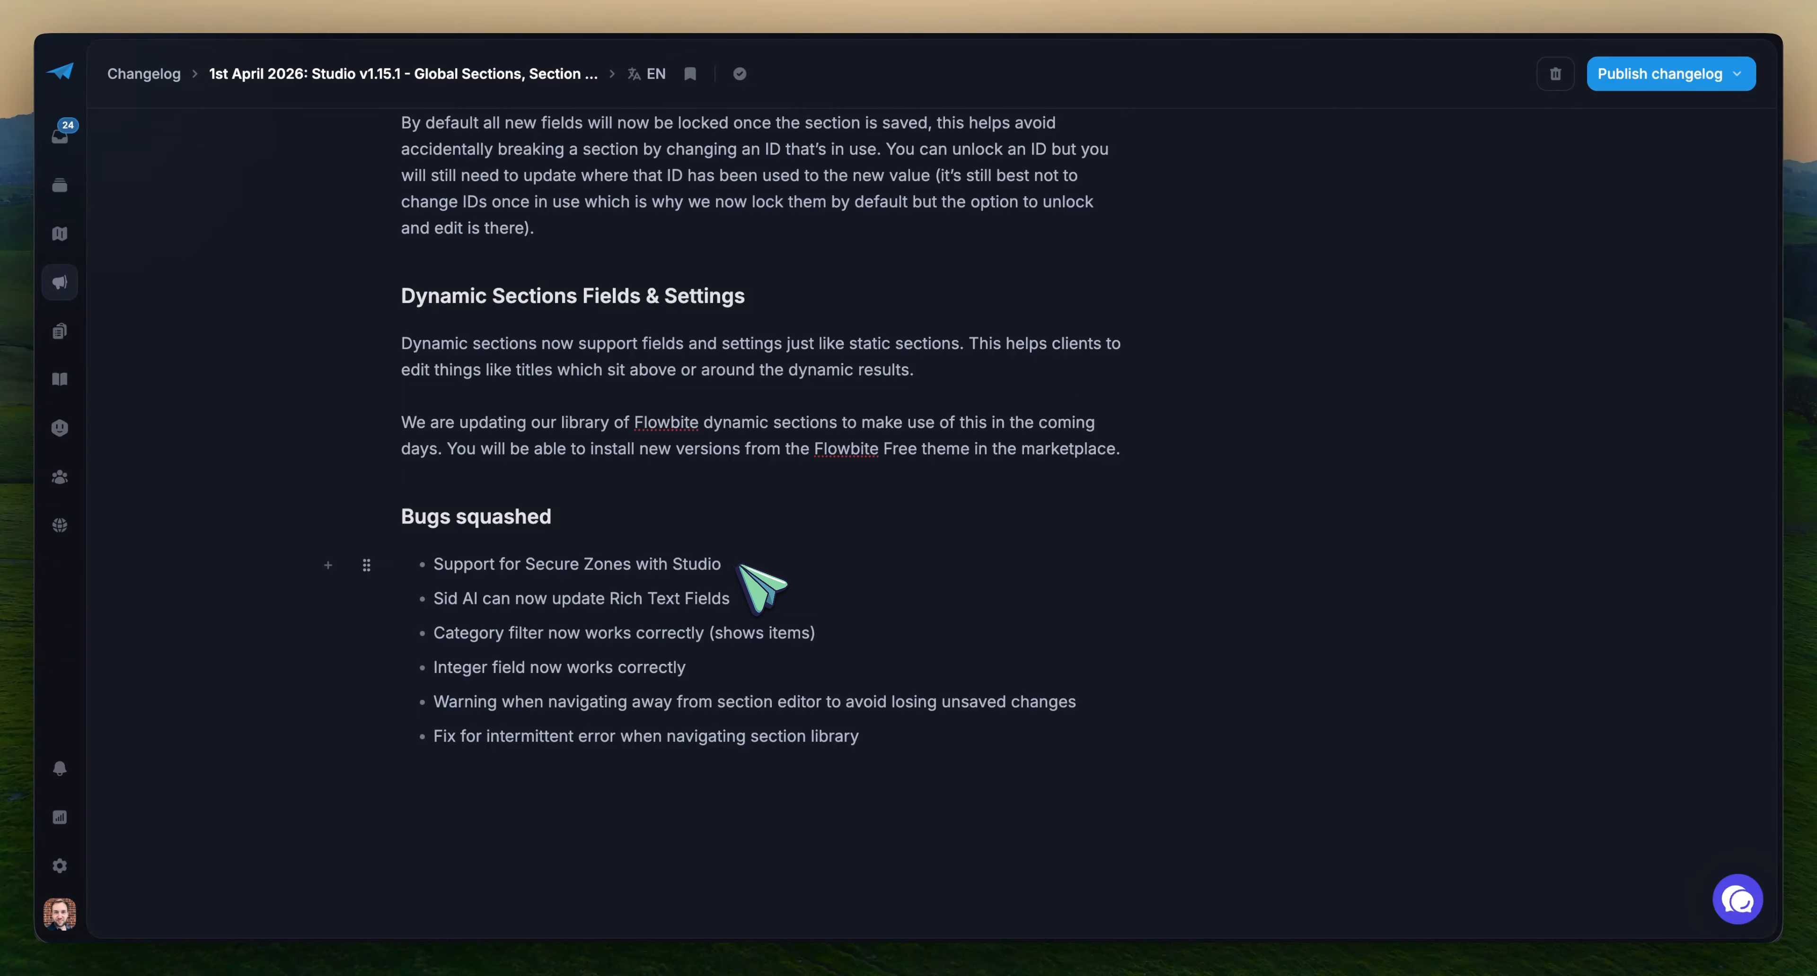
left_click_drag(740, 569, 439, 557)
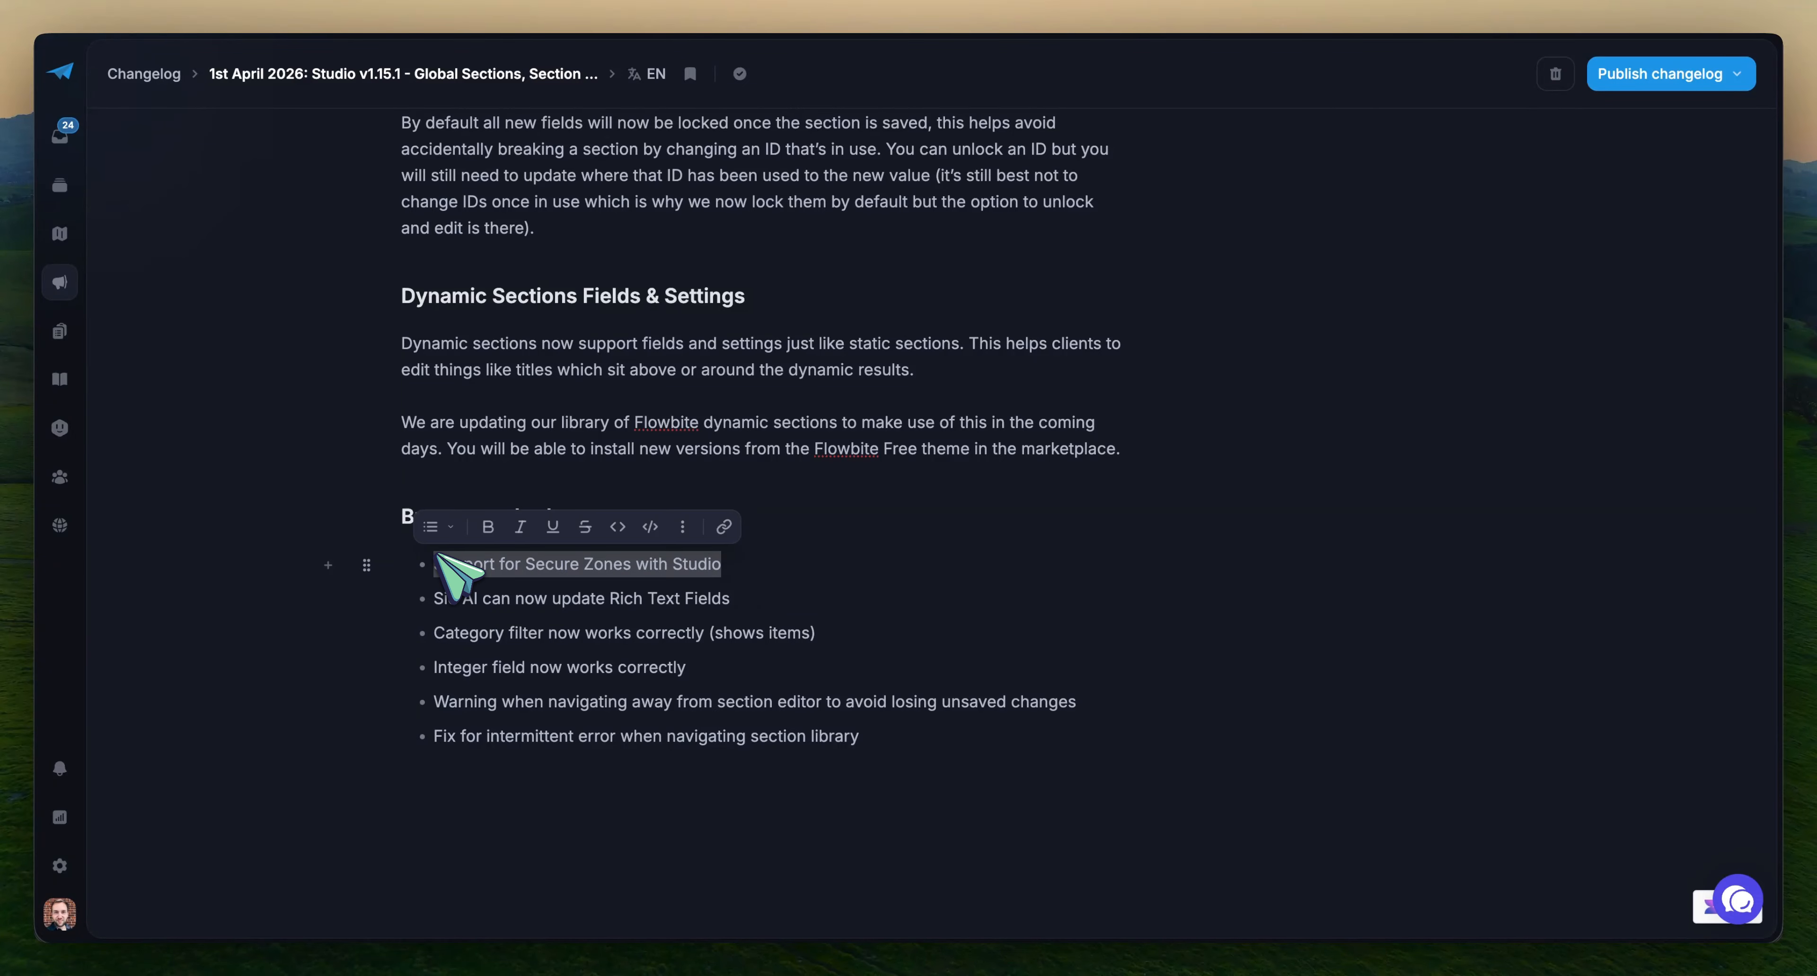
key("BackSpace")
key("BackSpace")
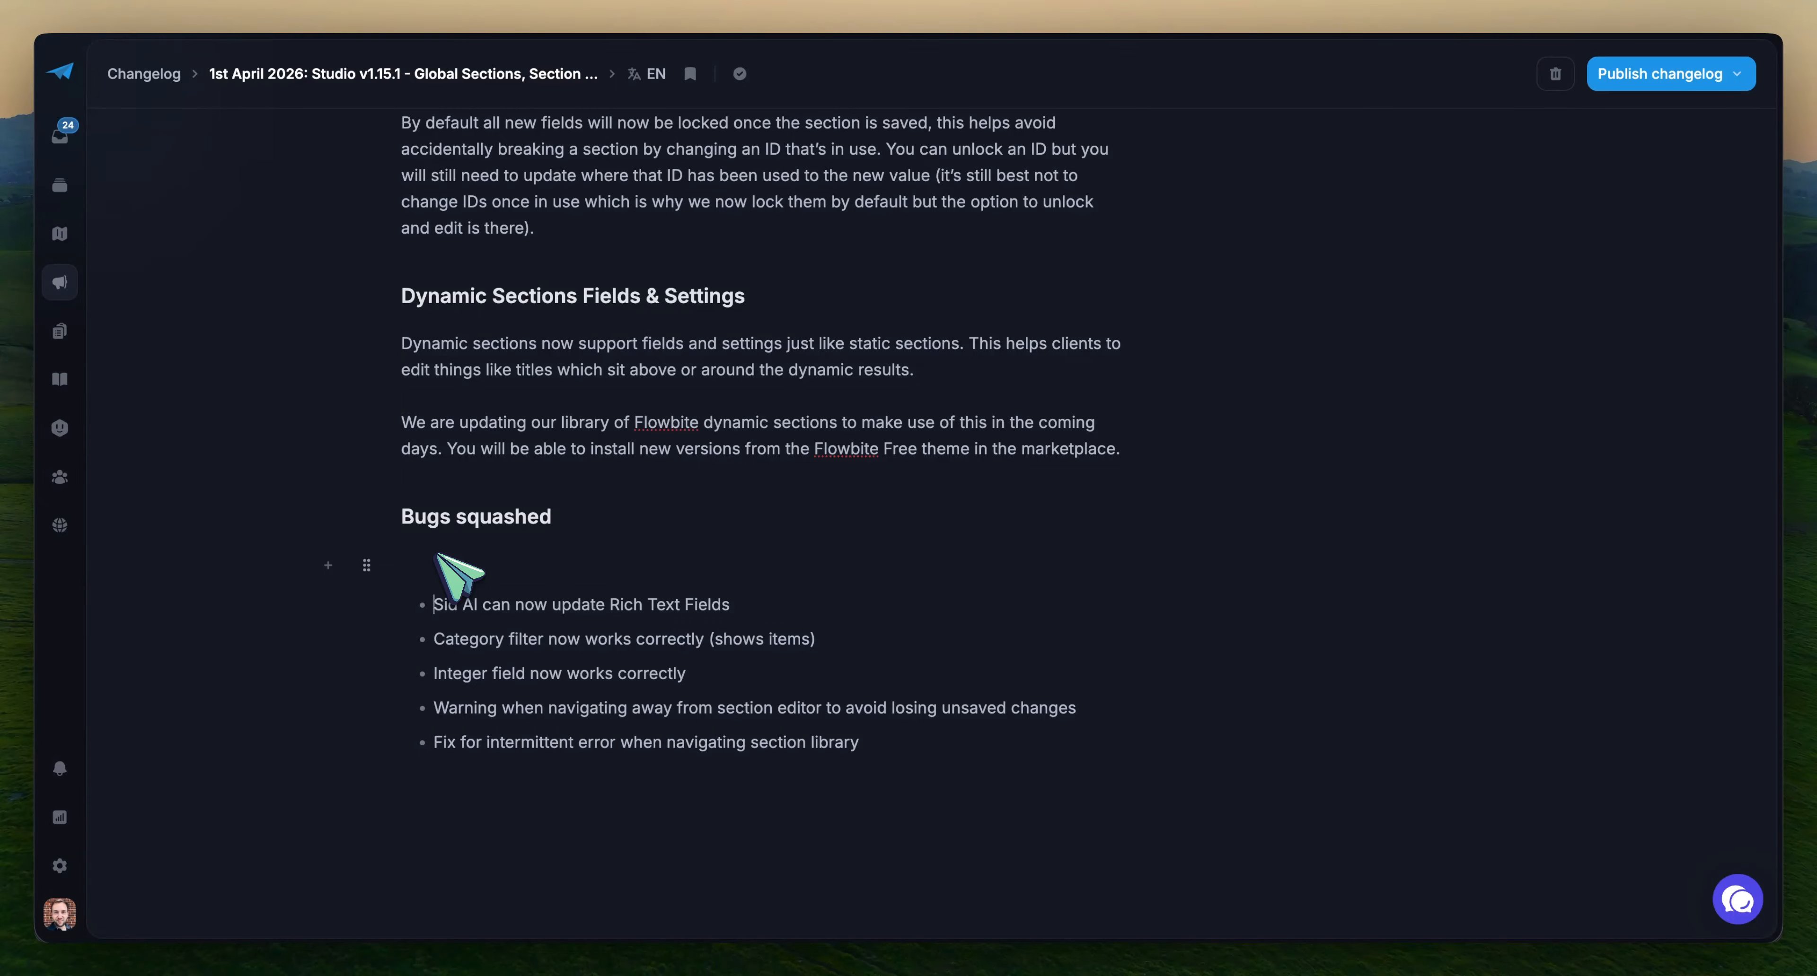
key("BackSpace")
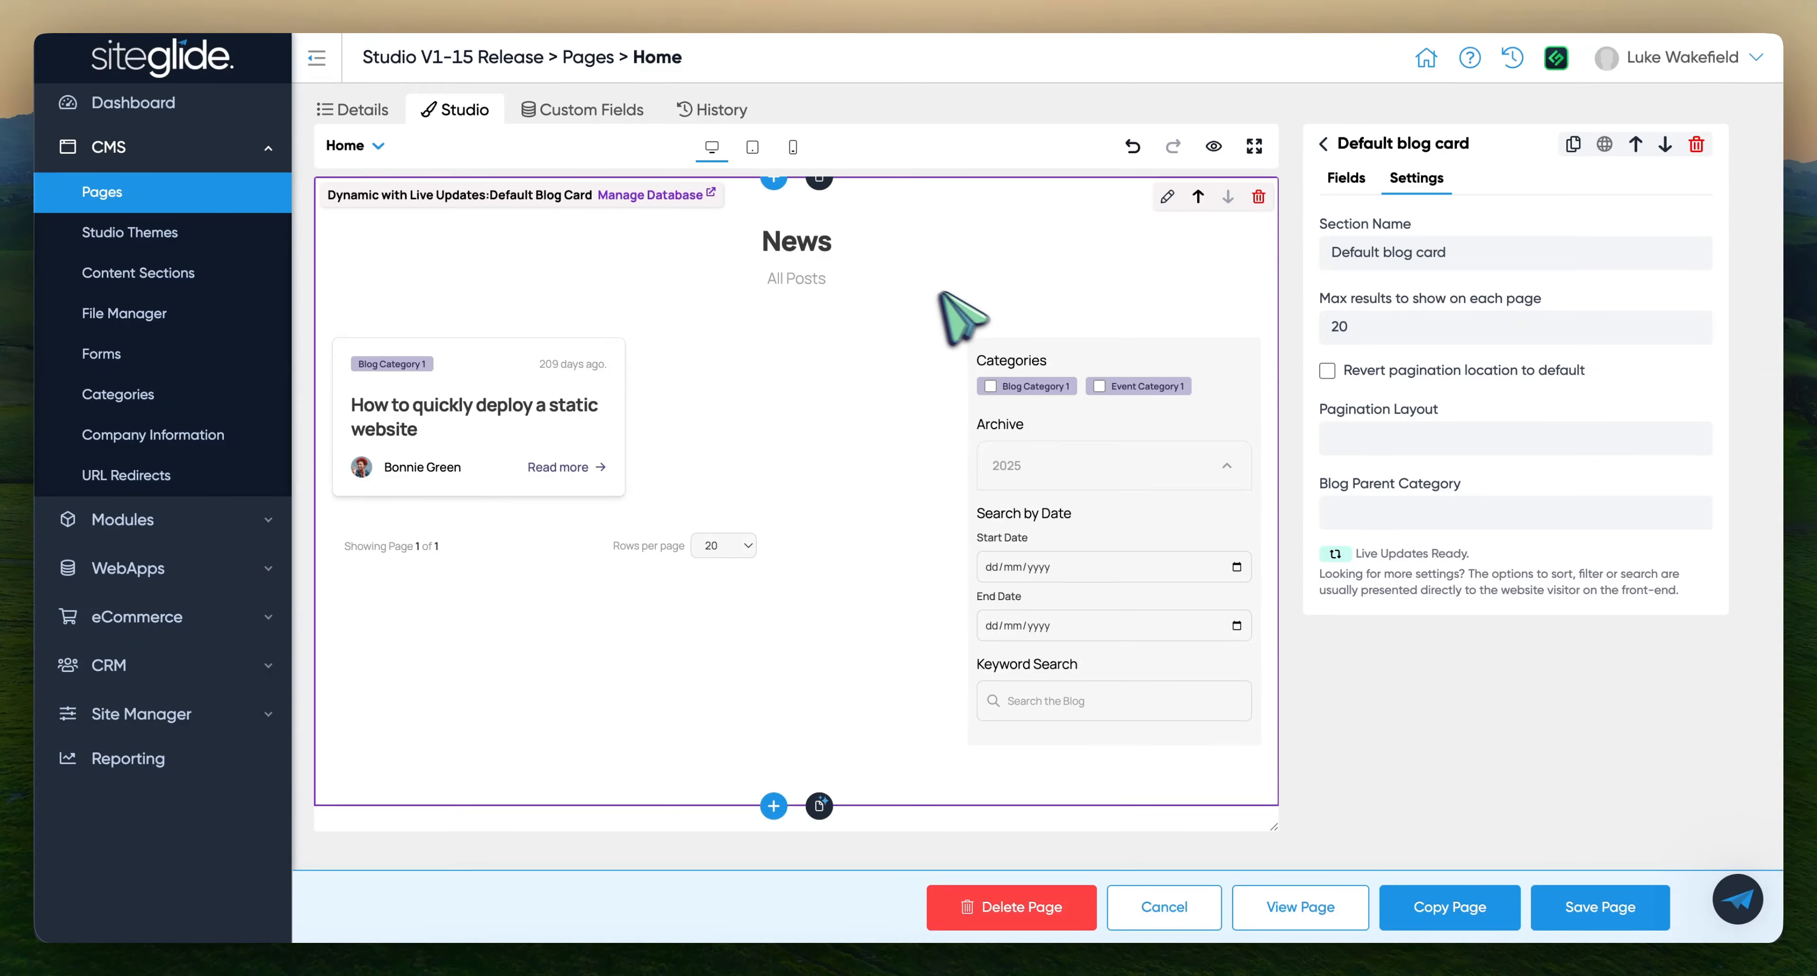
Have the Sid AI assistant rewrite Paragraph One of the first Heading with Description section on the Home page
scroll(539, 237, "up", 20)
scroll(526, 264, "down", 8)
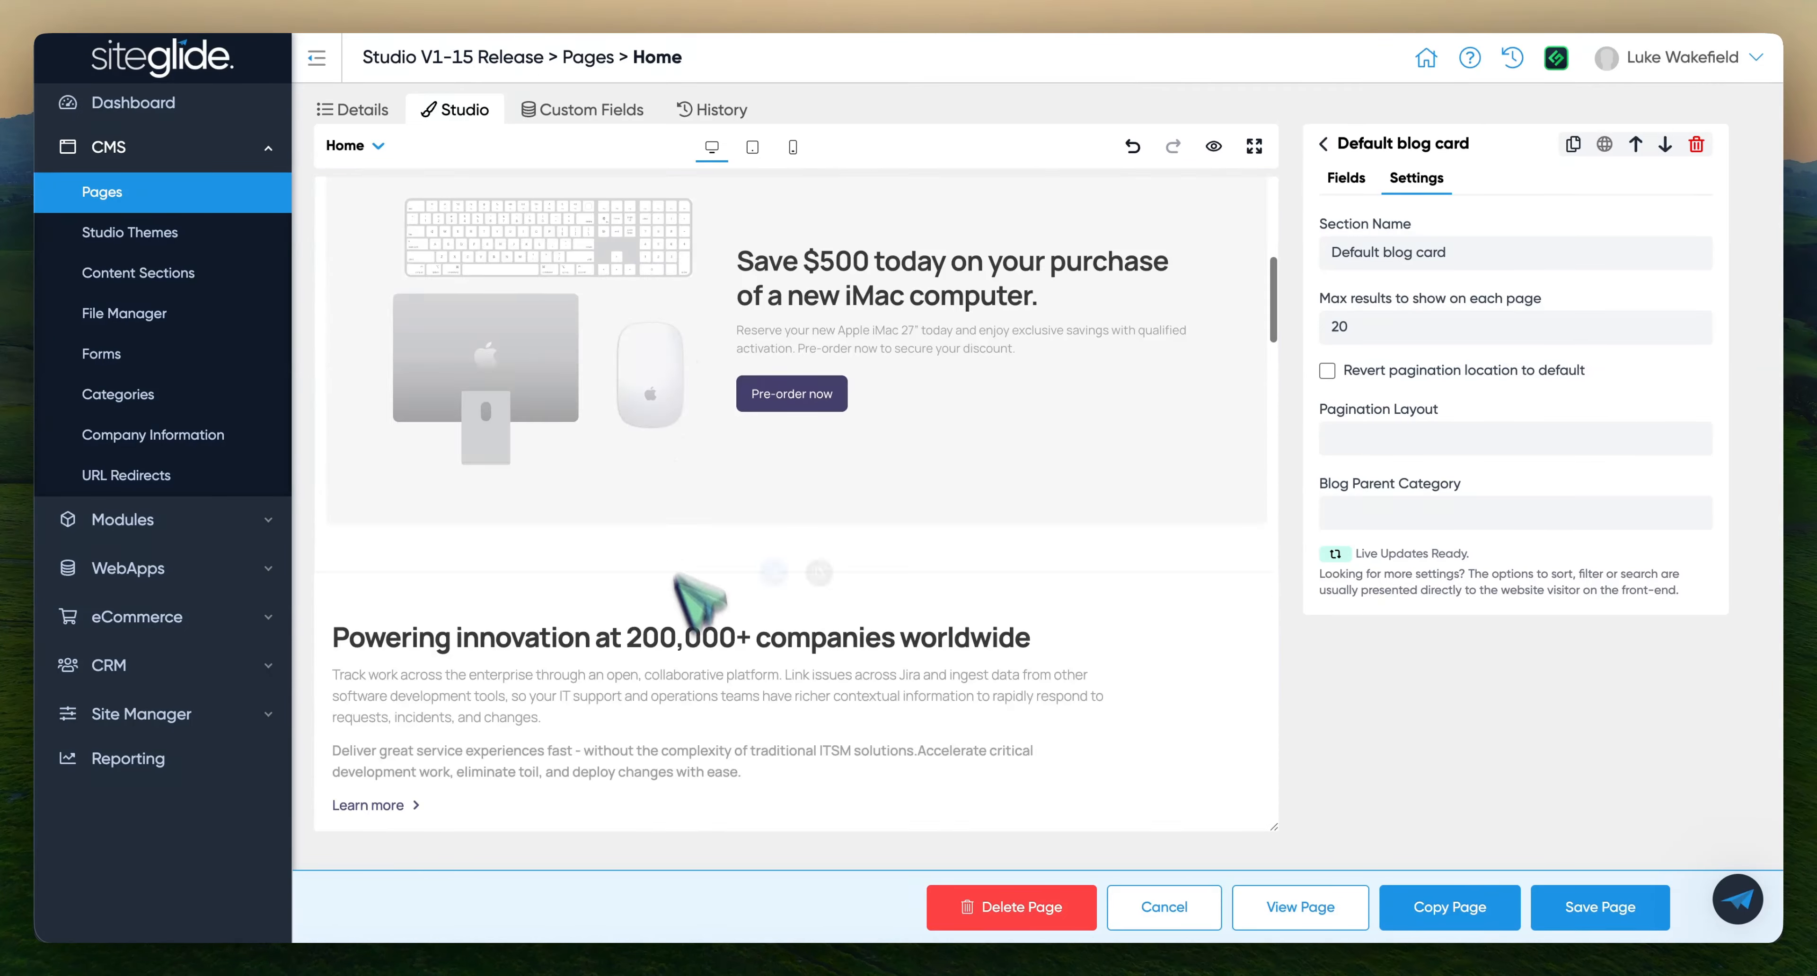
left_click(697, 670)
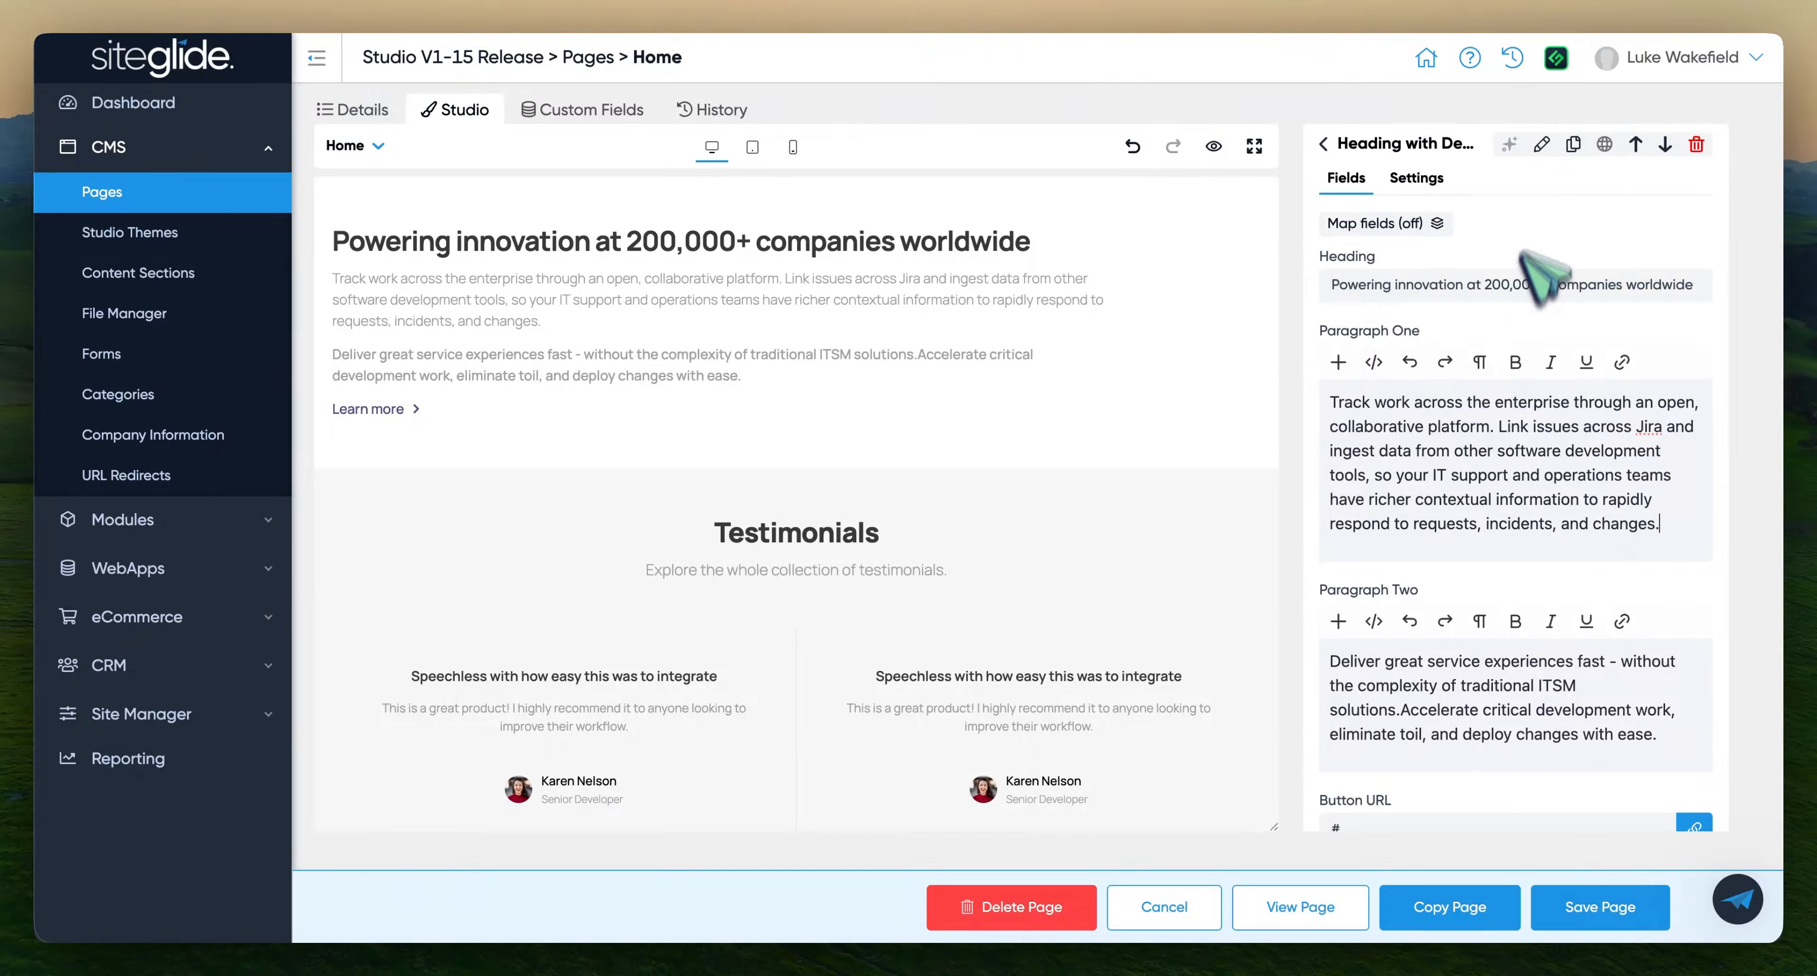
left_click(1511, 145)
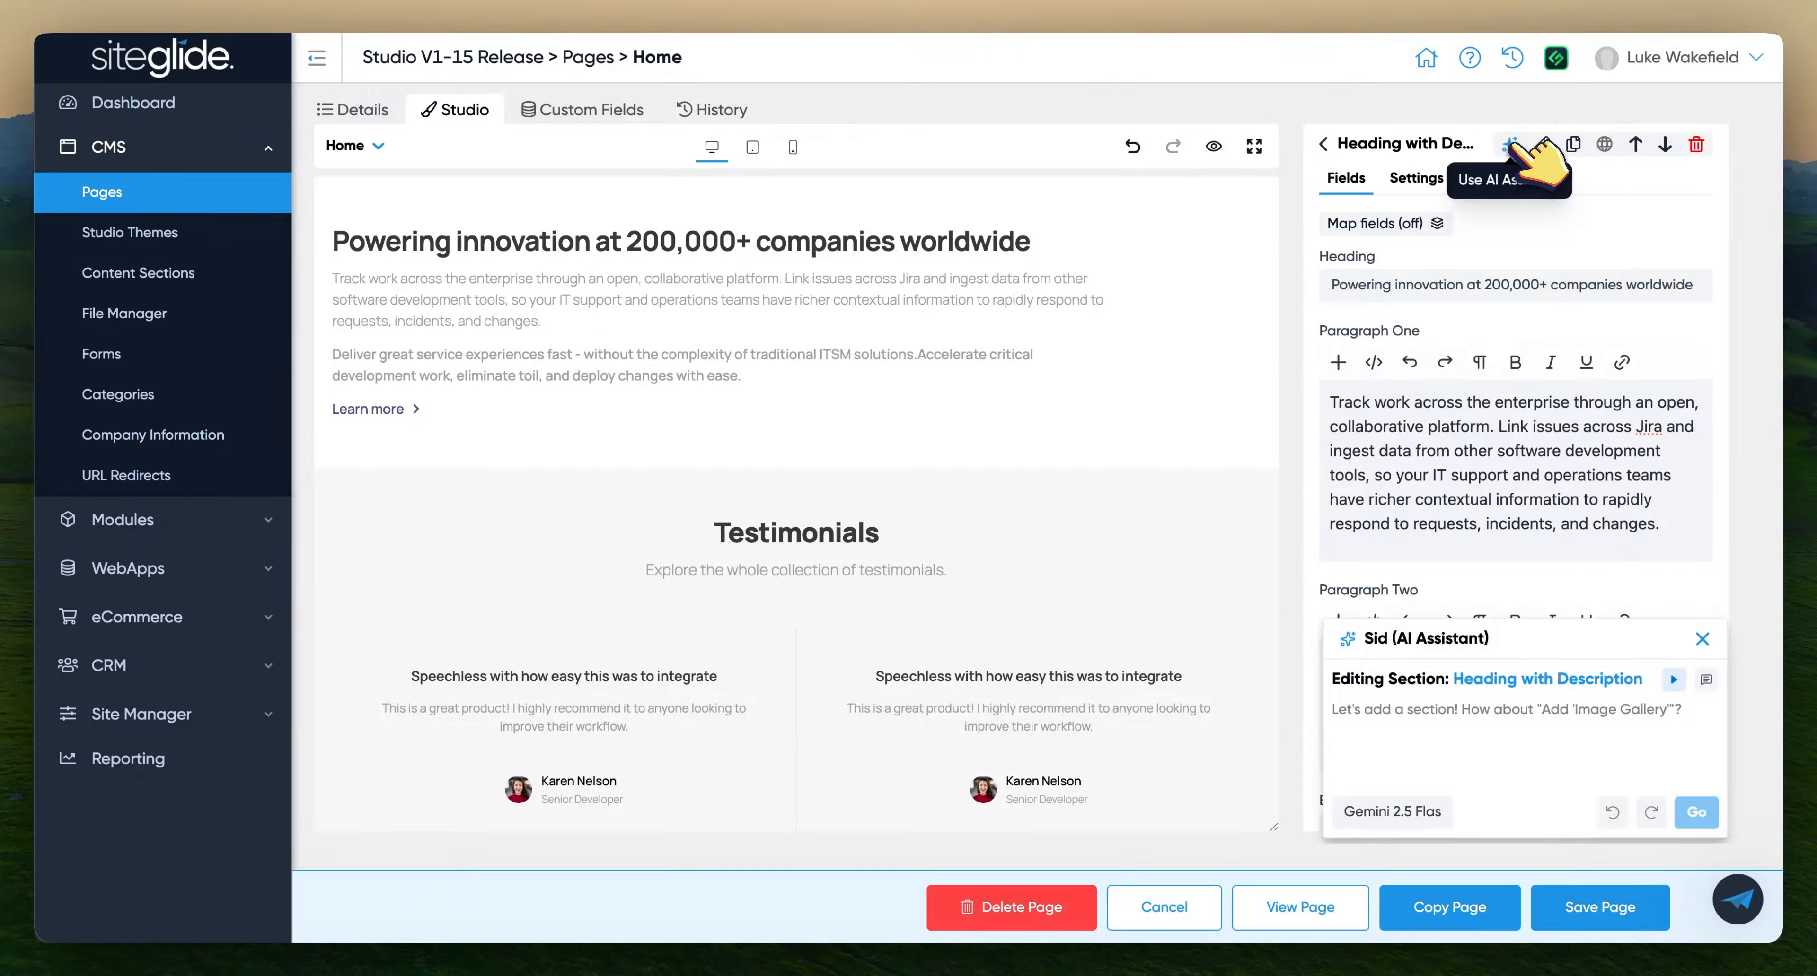
left_click(1516, 682)
left_click(1509, 145)
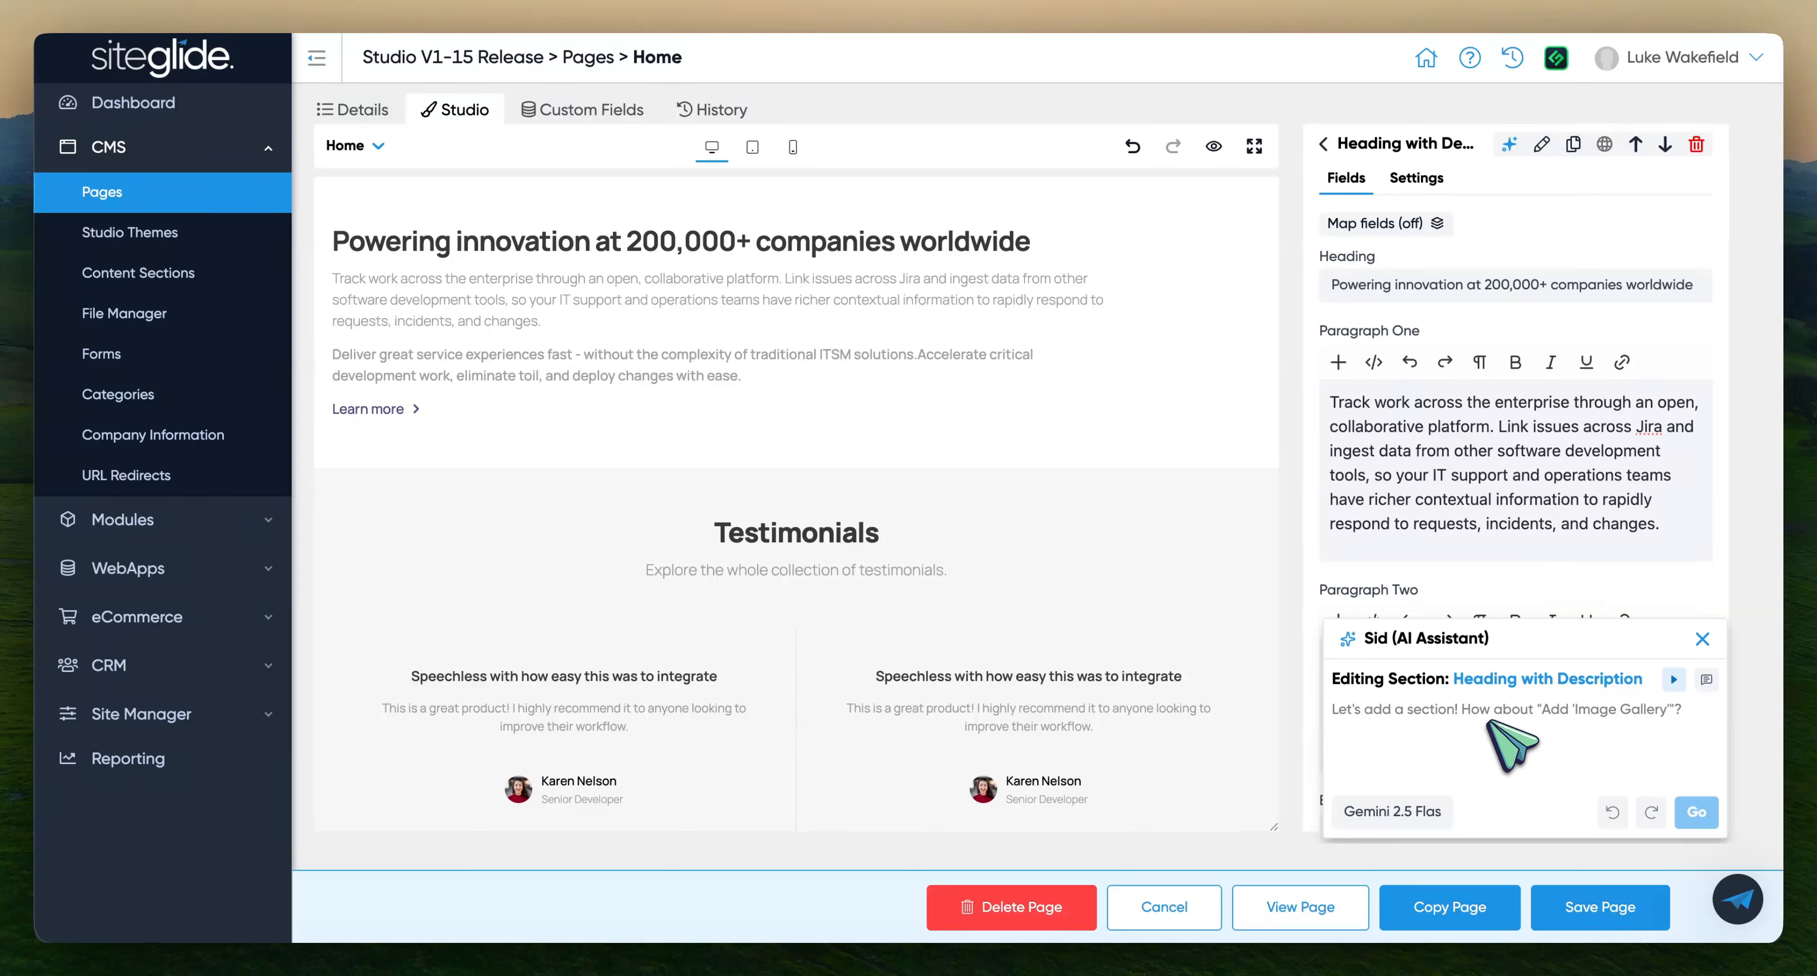
type("rewrite paragraph one to b")
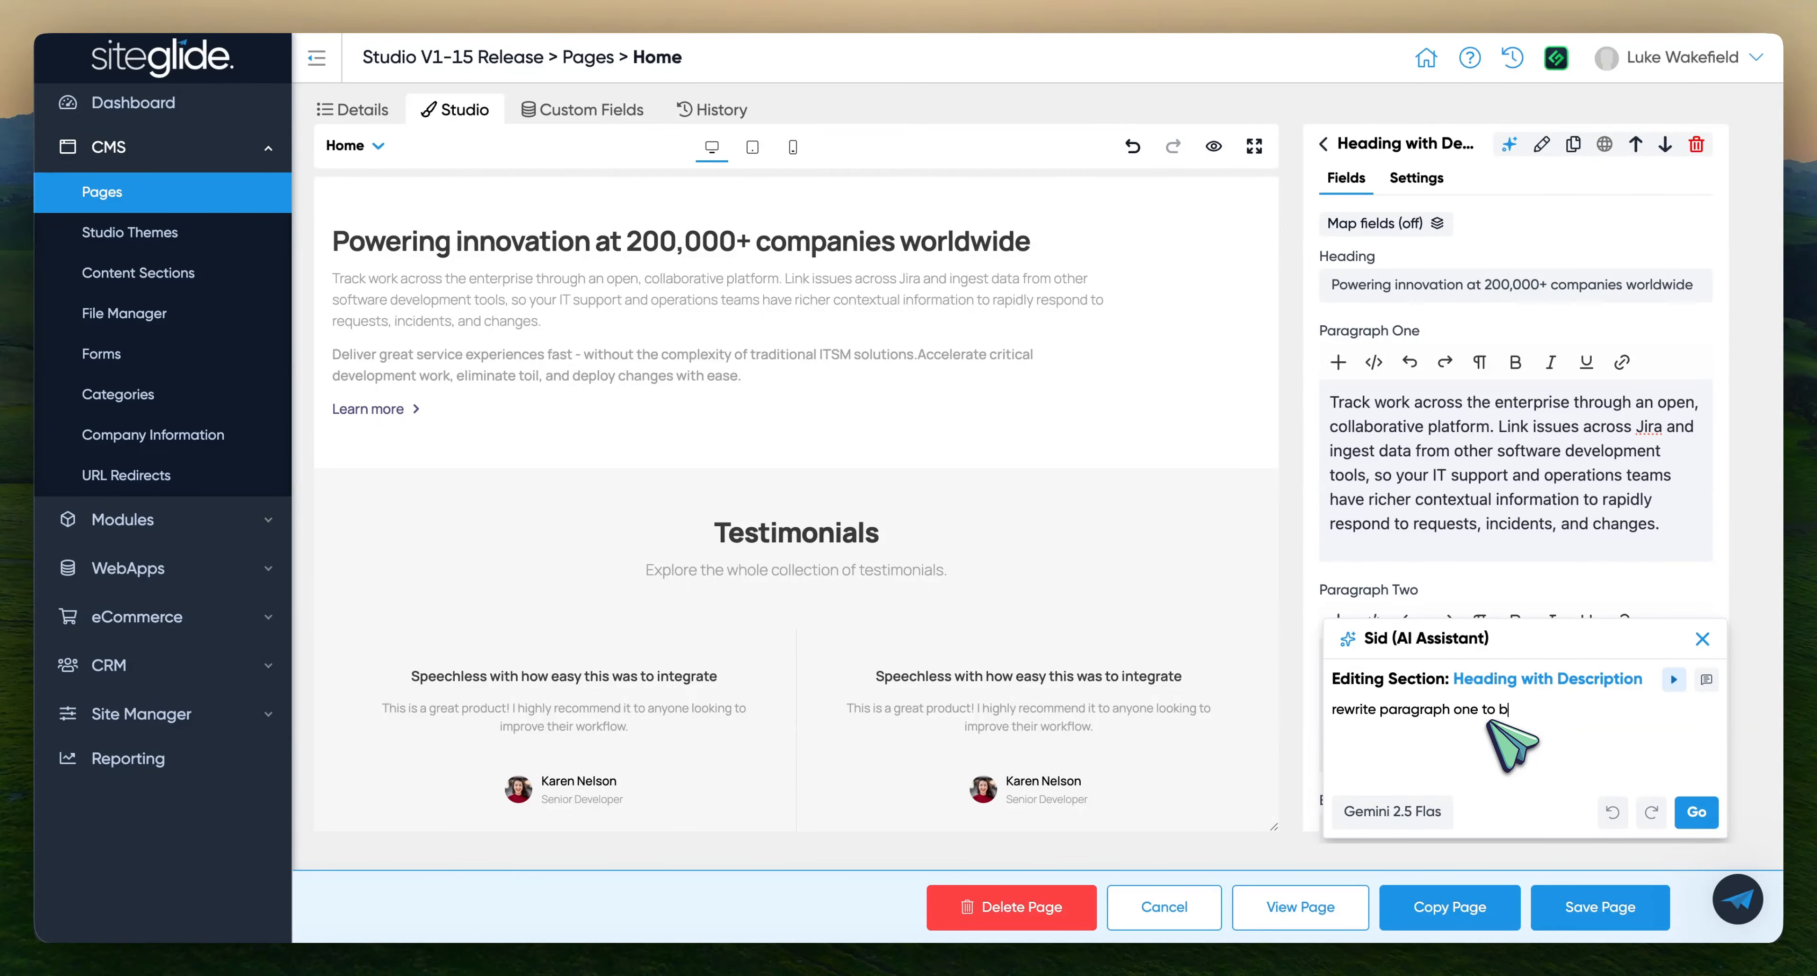
left_click(1696, 812)
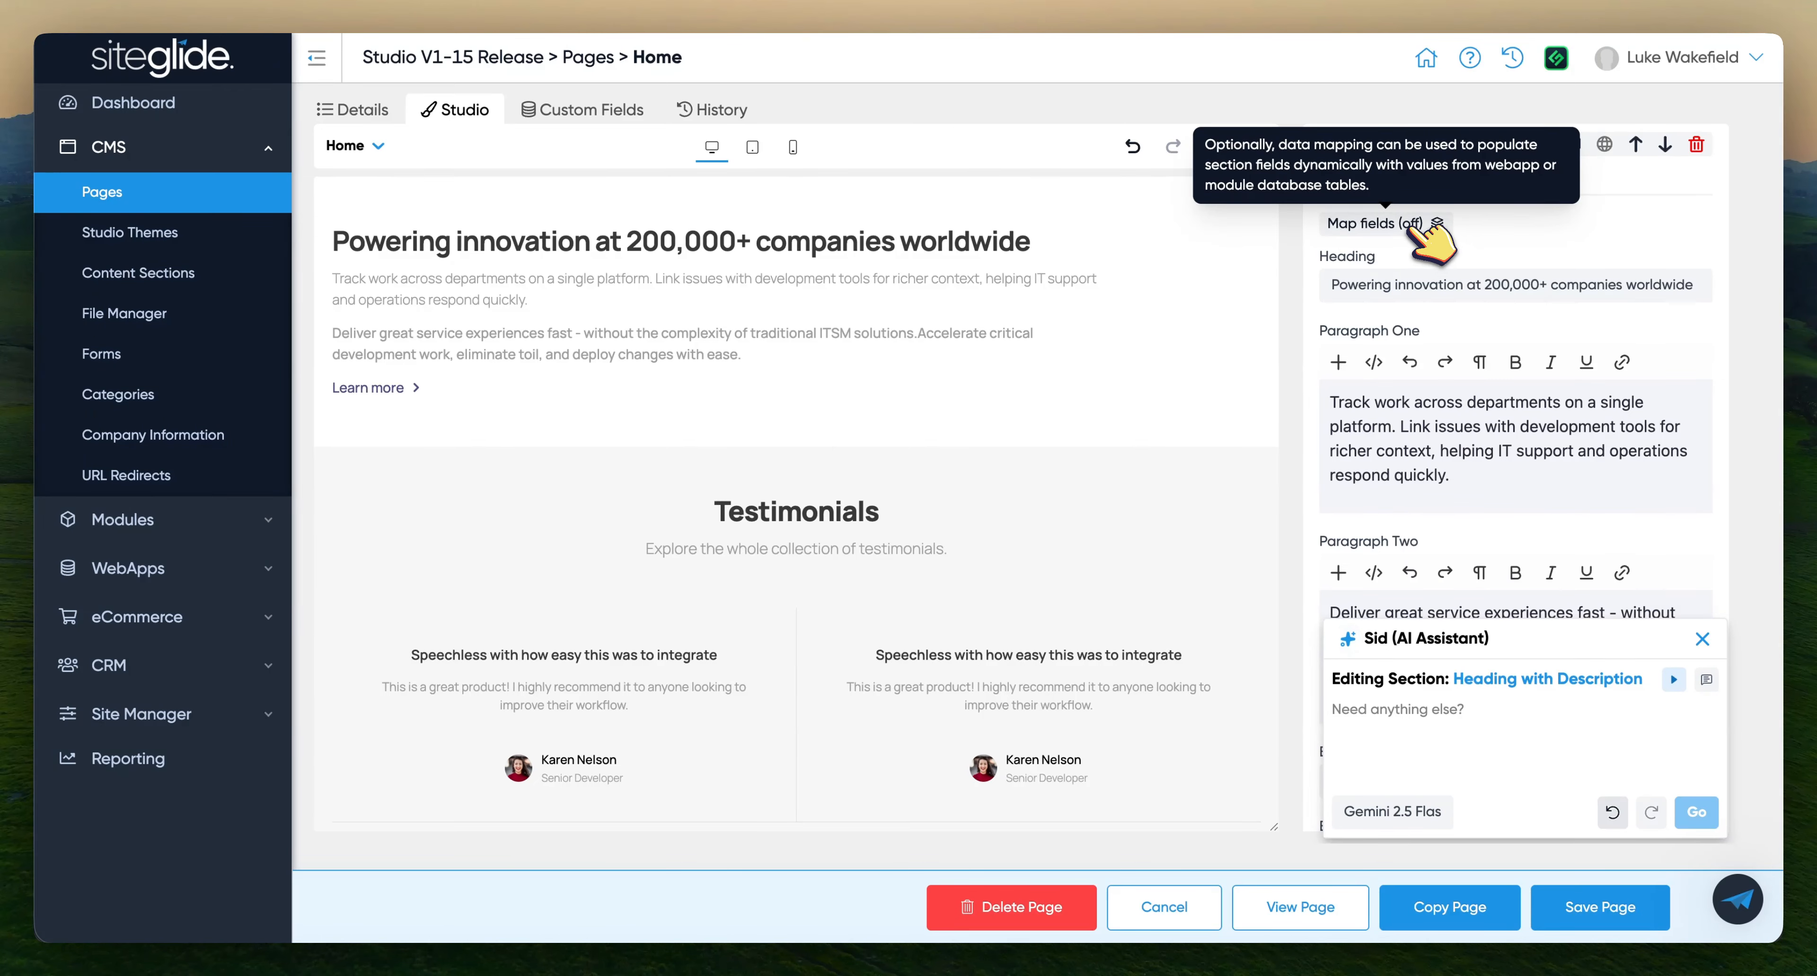
Map the Heading with Description section to the Categories datasource table, using Blog Category 1 as the item
left_click(1417, 230)
left_click(1428, 328)
left_click(1428, 368)
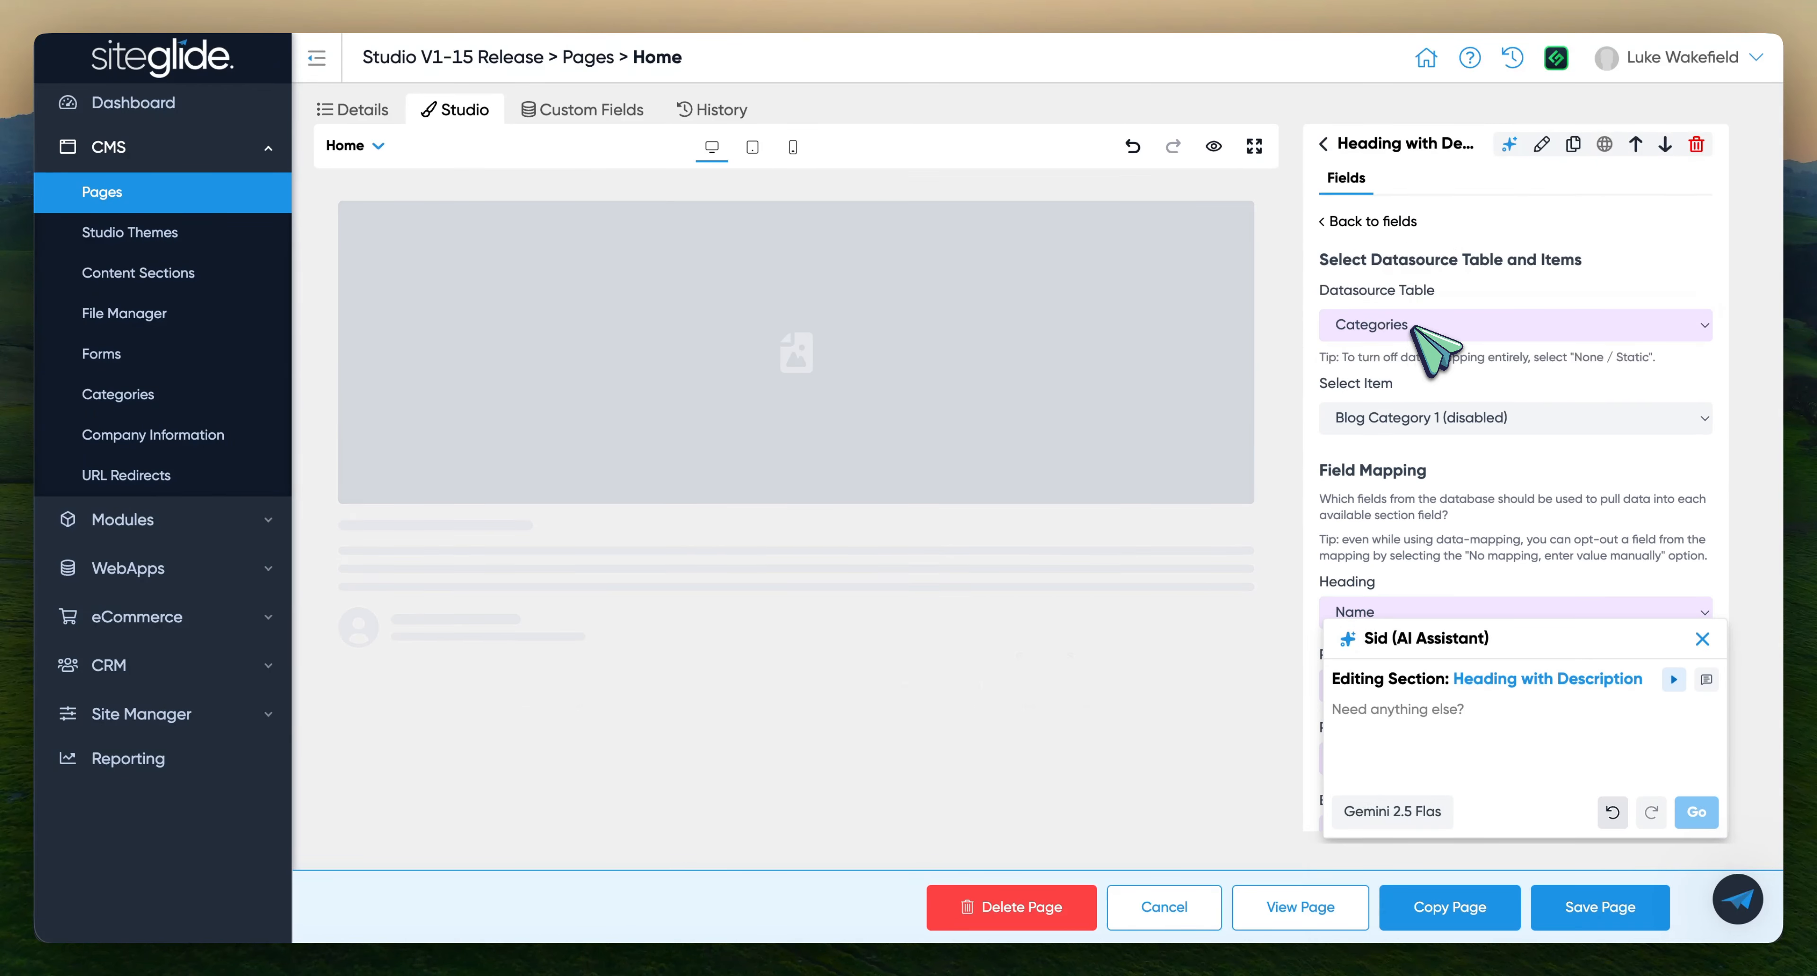
left_click(1435, 424)
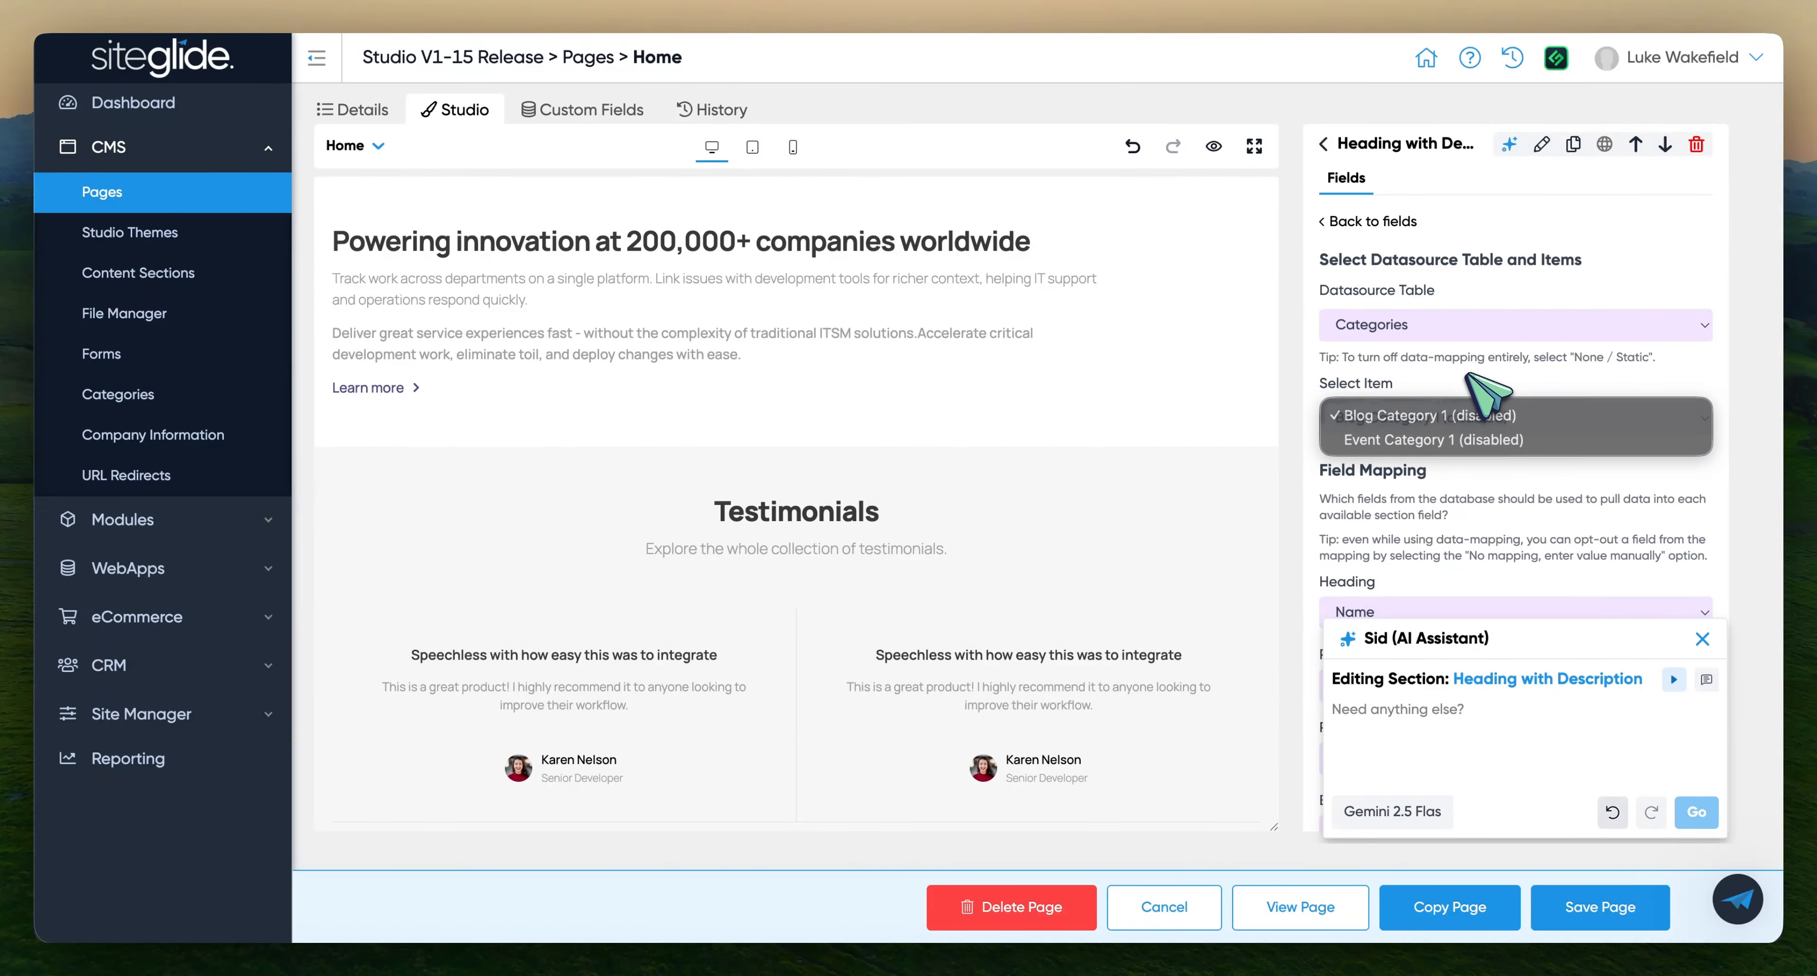
left_click(1418, 381)
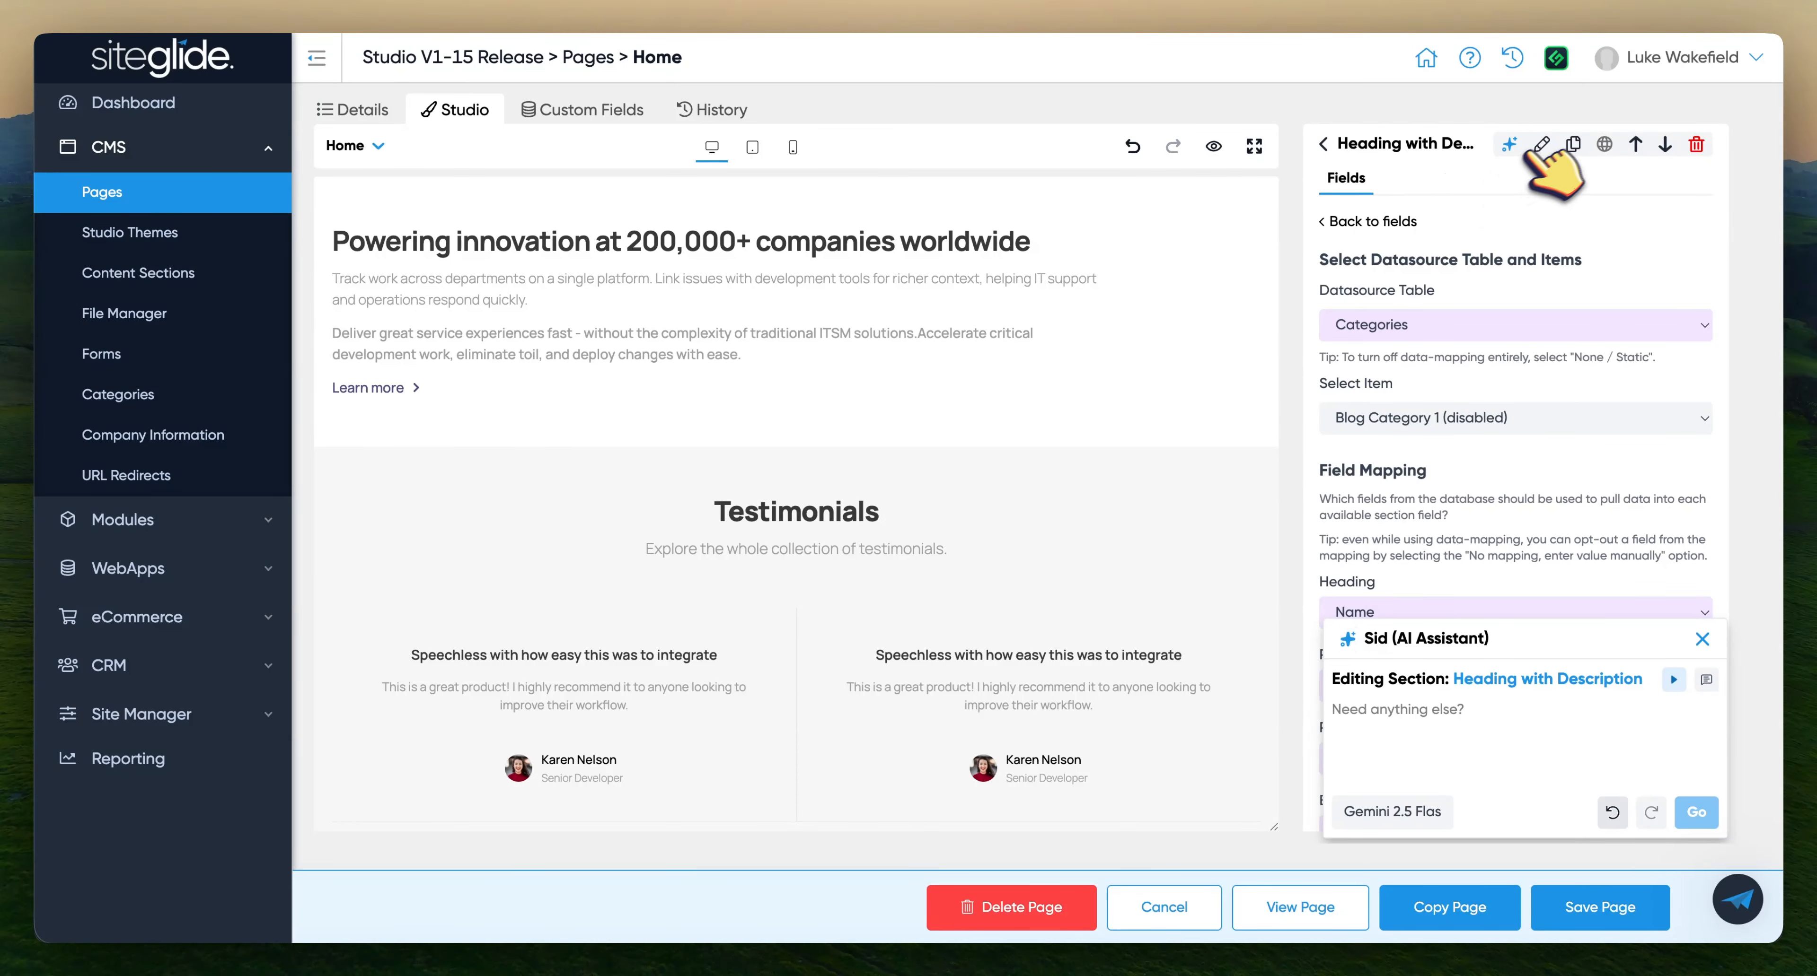
Try adding "dsdfsfsd" to the end of line 5 in the section's code, and leave the editor discarding the change
left_click(1541, 144)
left_click(1057, 277)
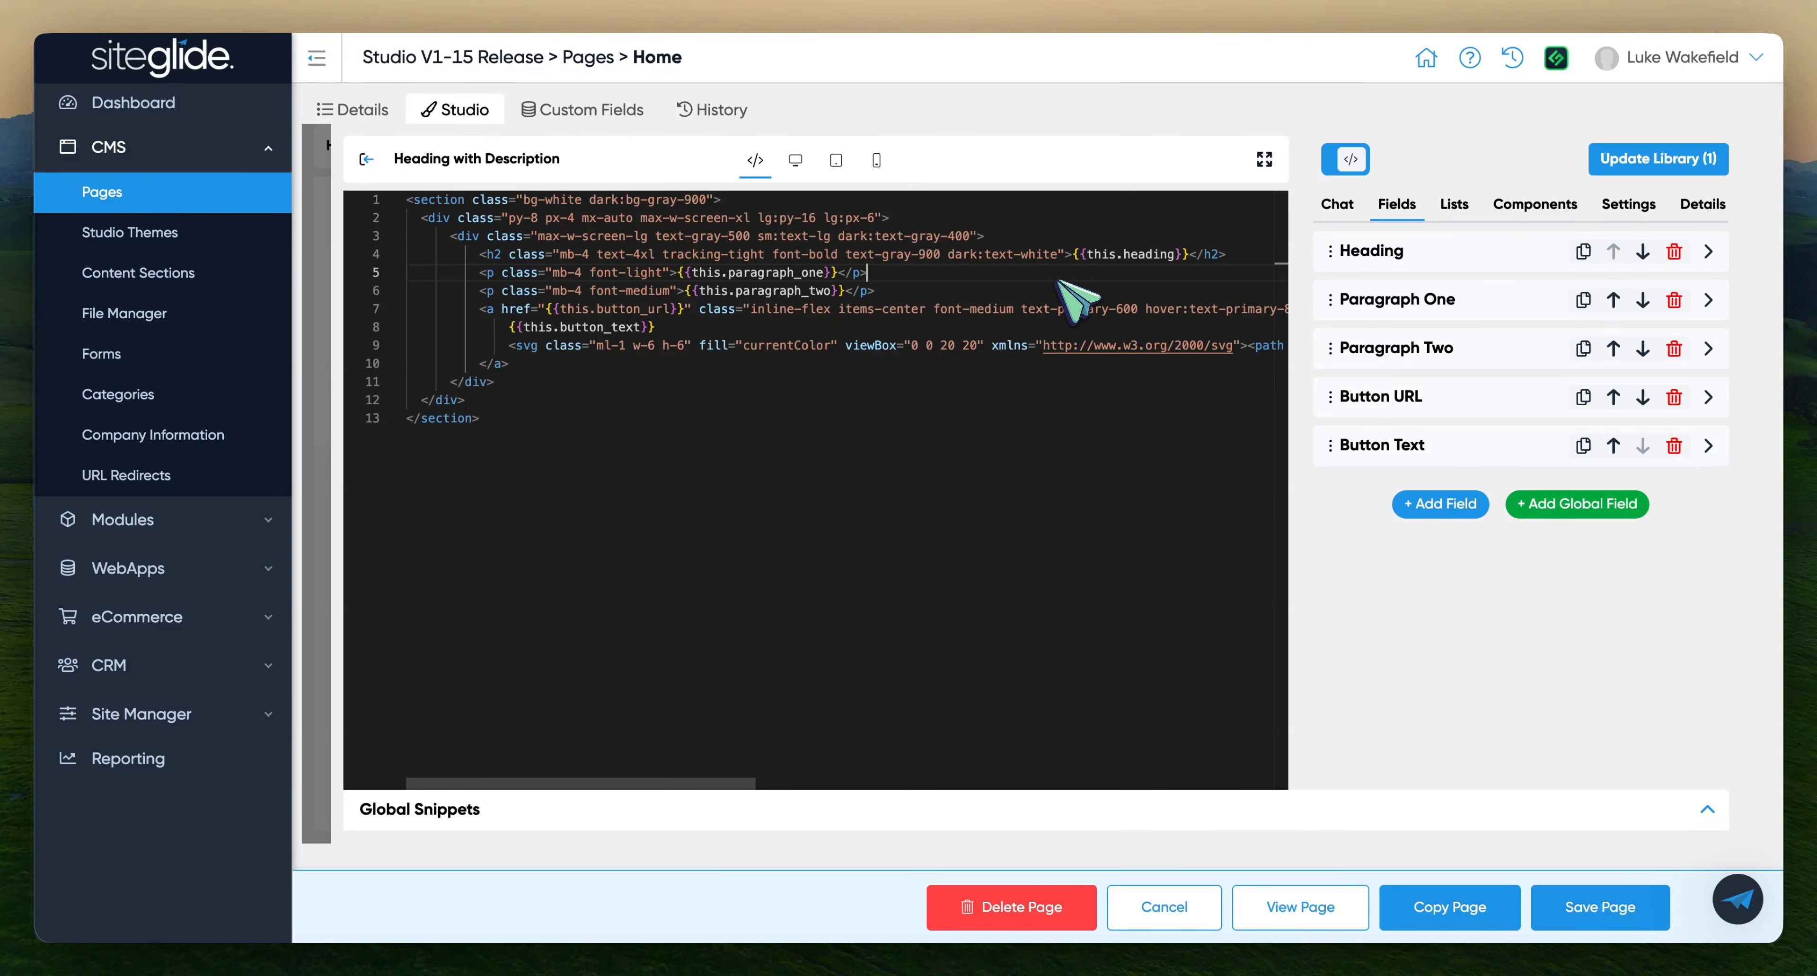
left_click(366, 159)
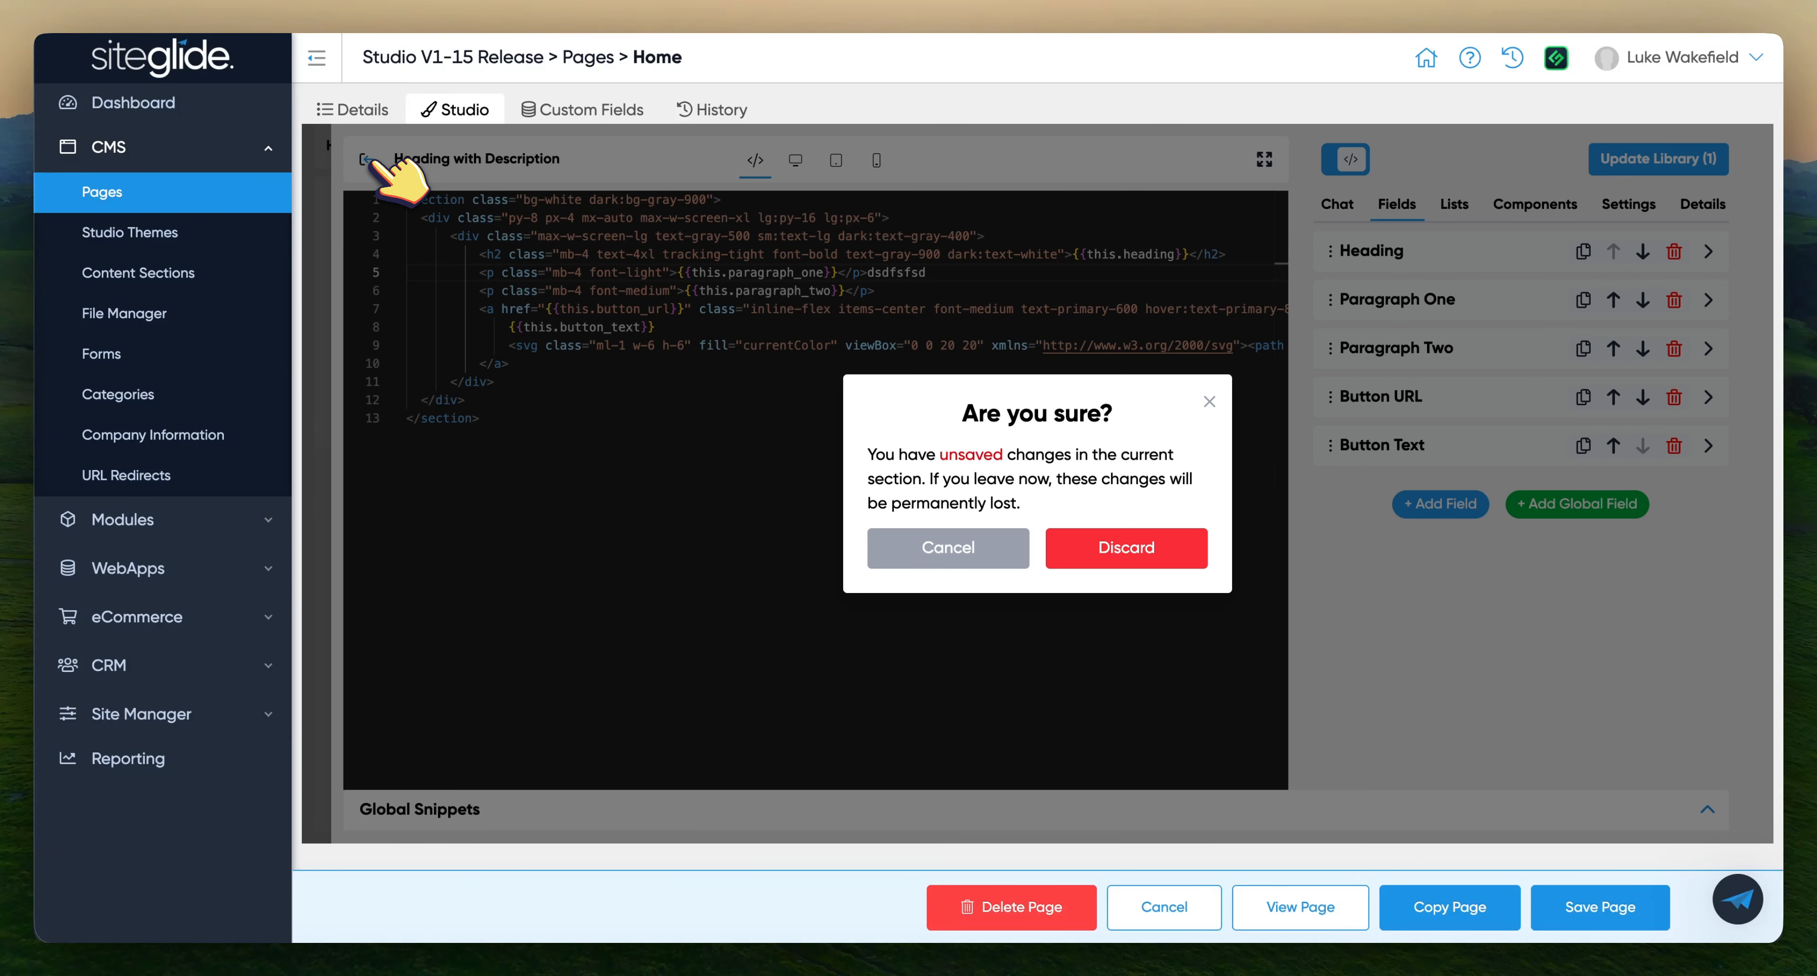
left_click(1093, 556)
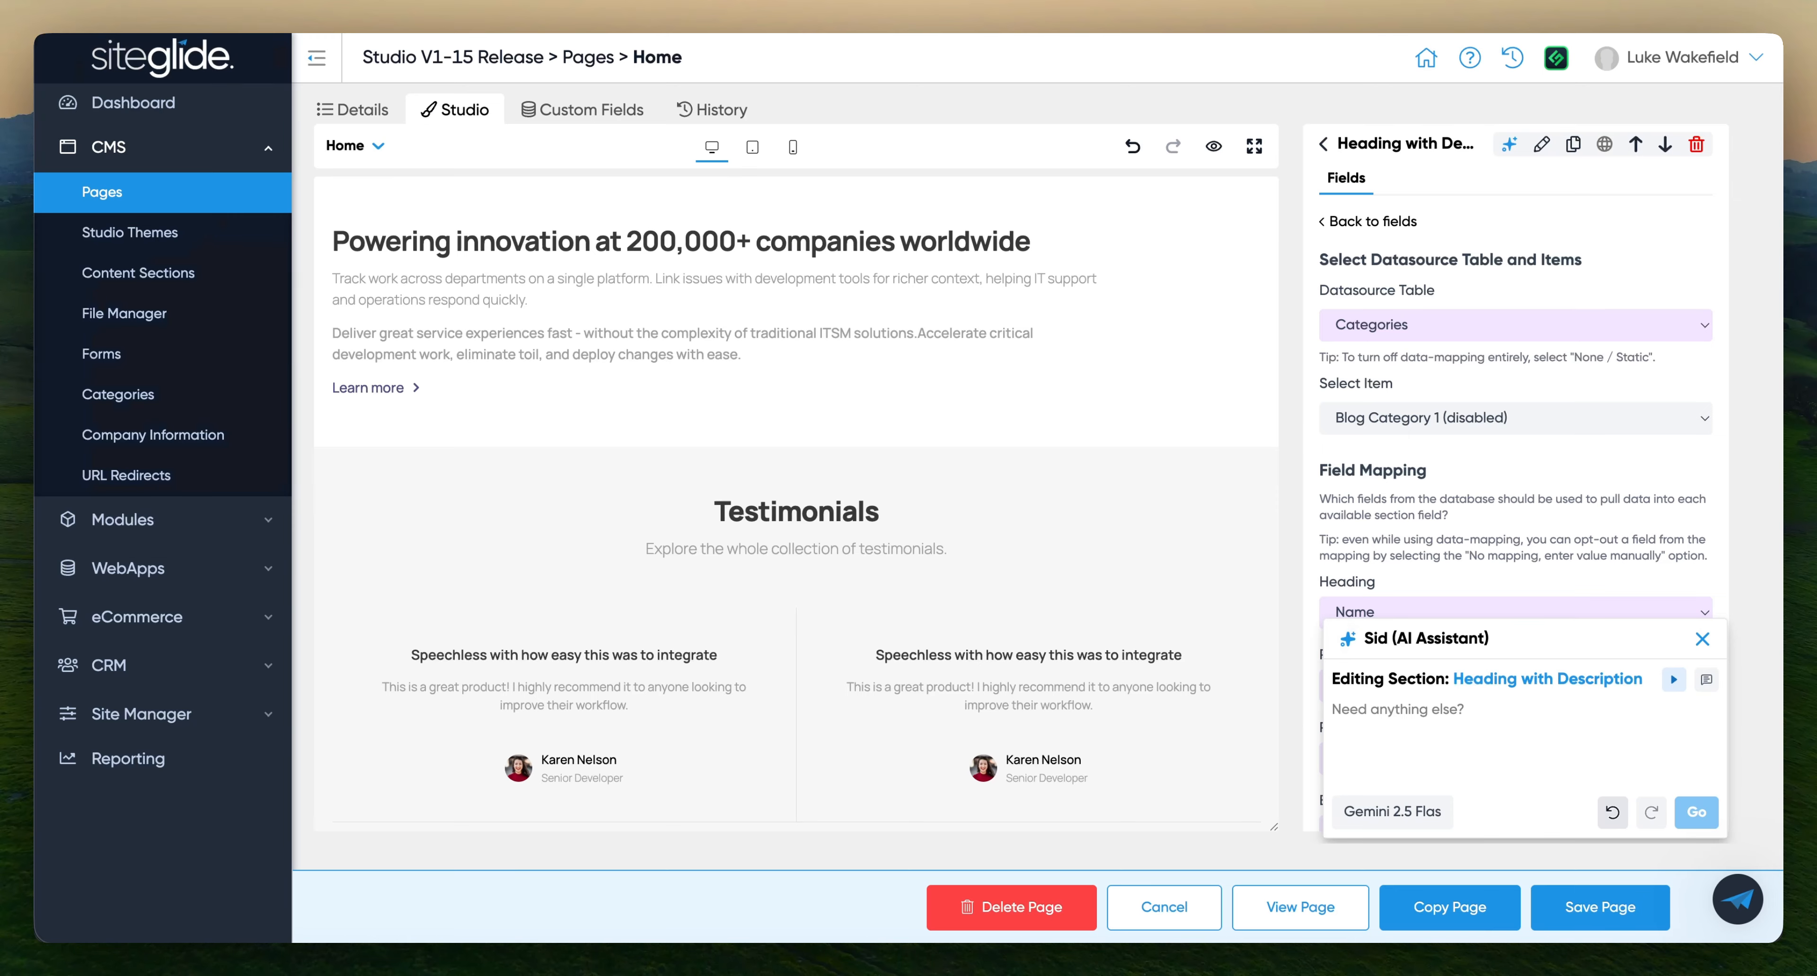
Return to the section list, close the Sid assistant and open the Section Library
left_click(1323, 144)
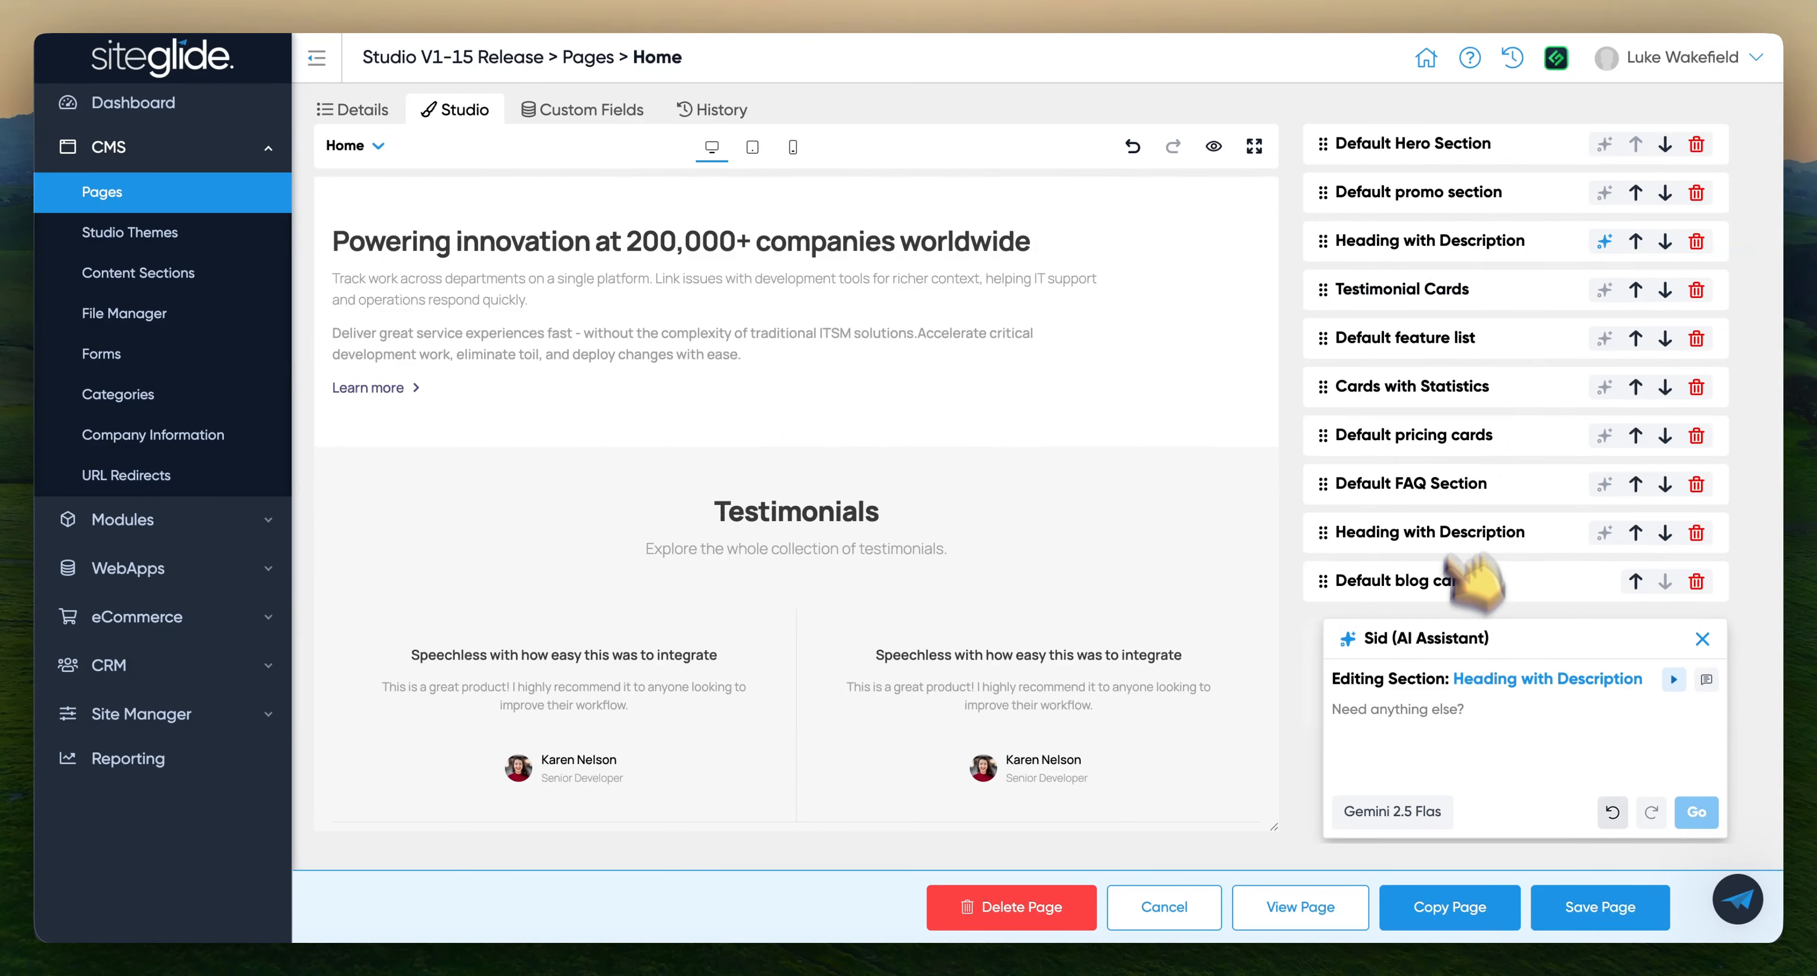
left_click(1699, 637)
left_click(1488, 649)
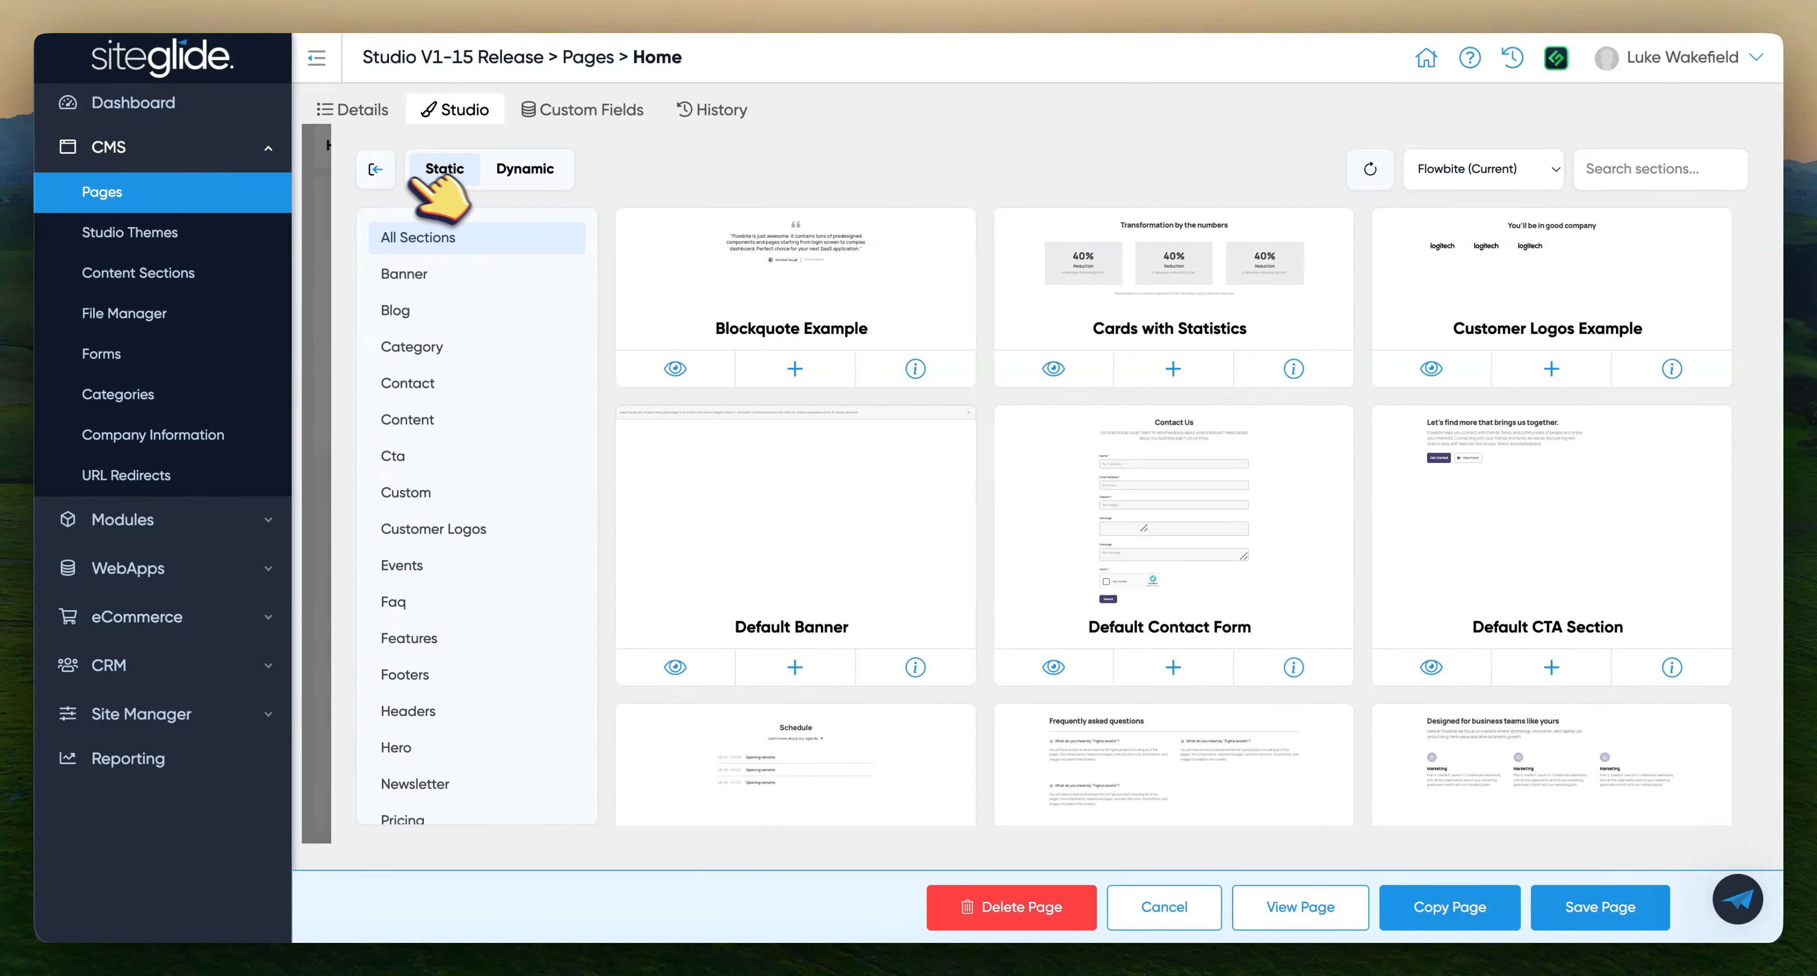
Leave the Section Library and view the Default Hero Section's fields on the Home page before returning to the section list
left_click(374, 170)
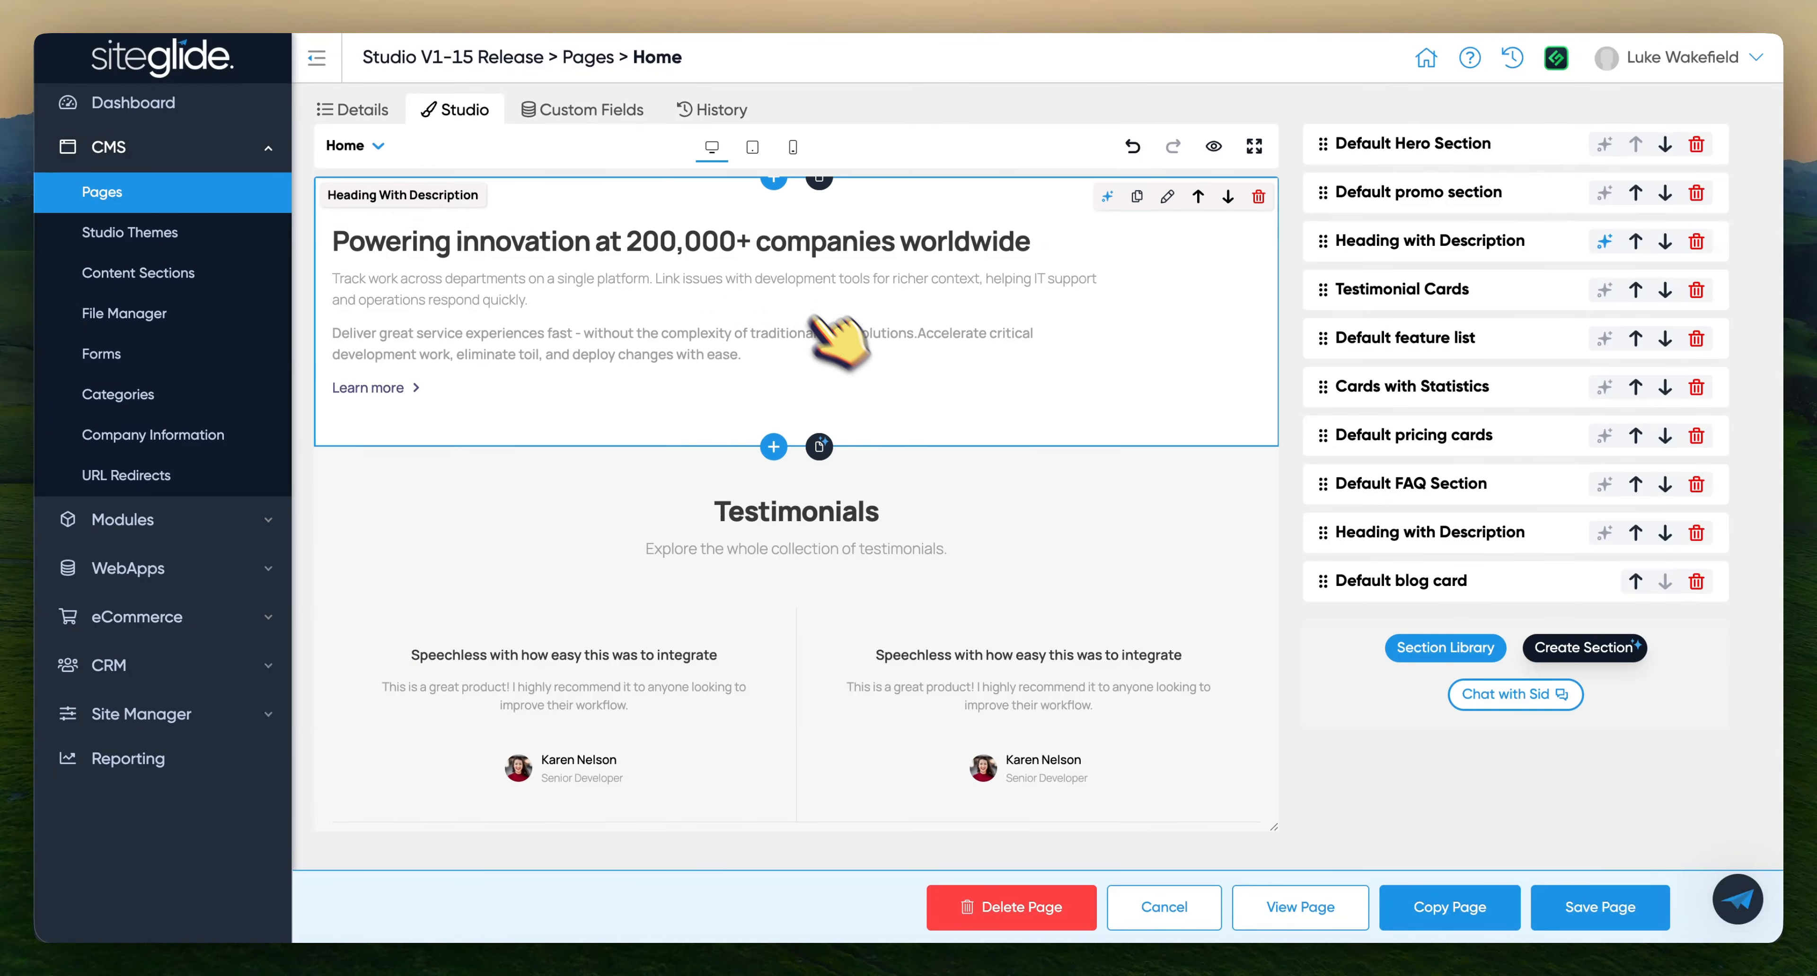
scroll(903, 367, "up", 5)
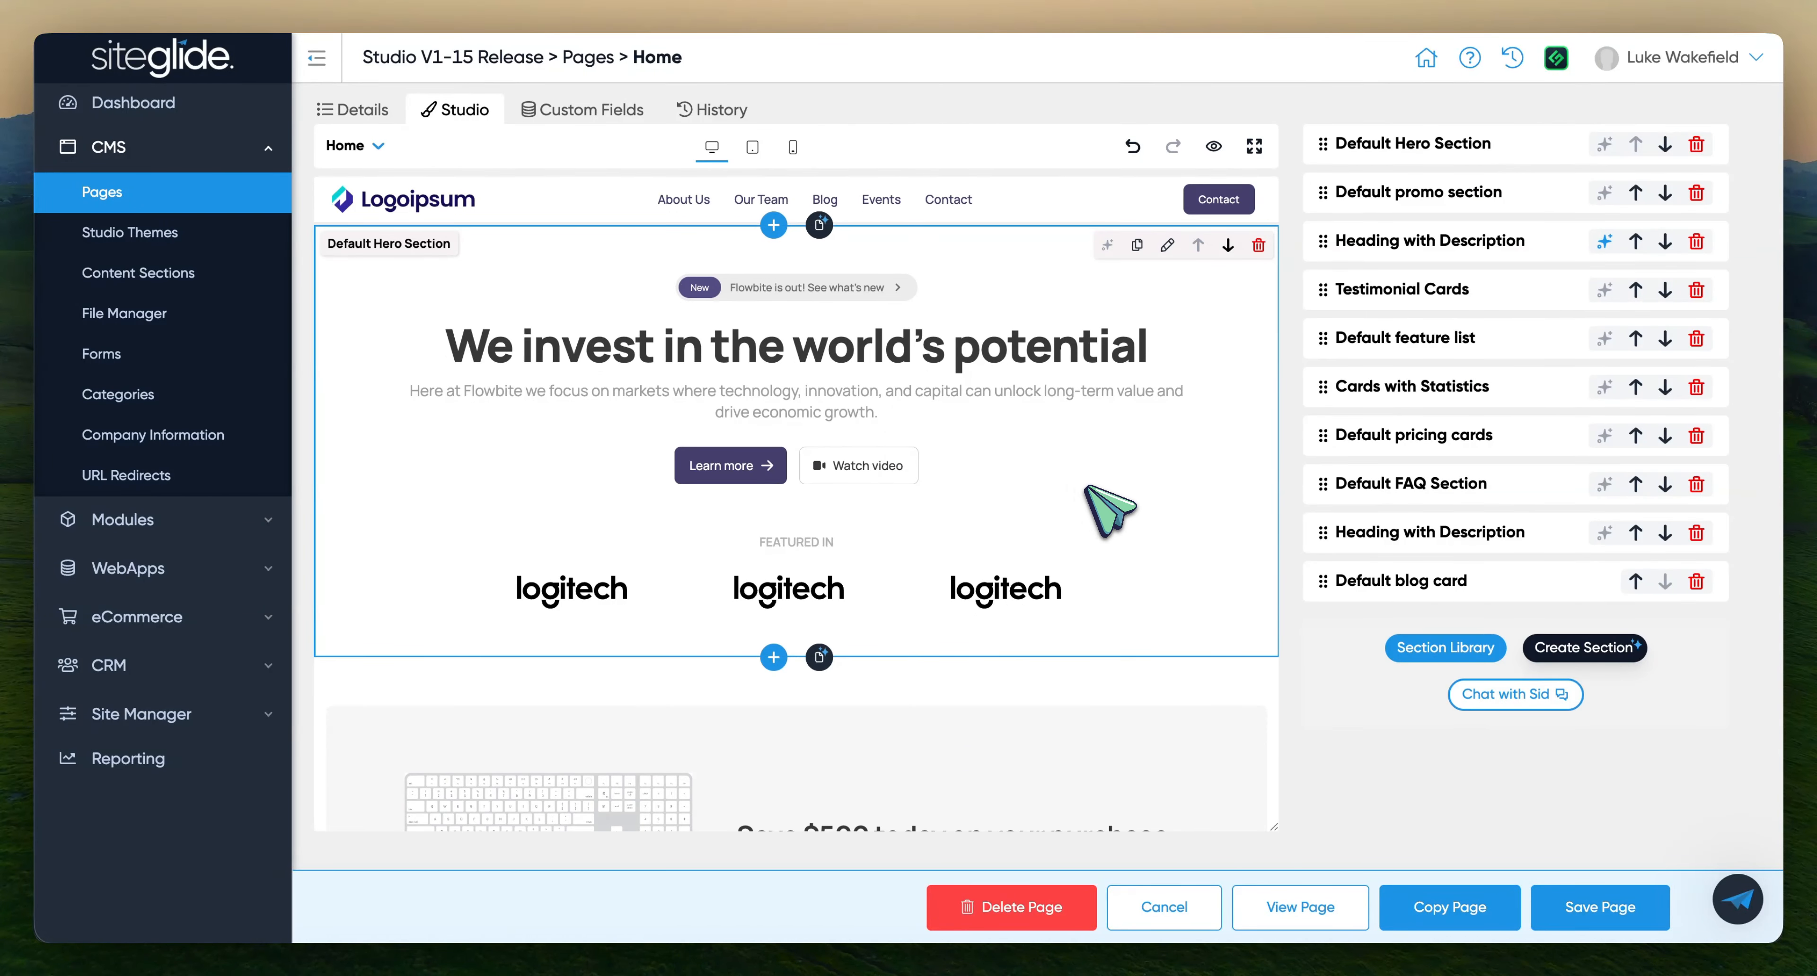
left_click(1090, 488)
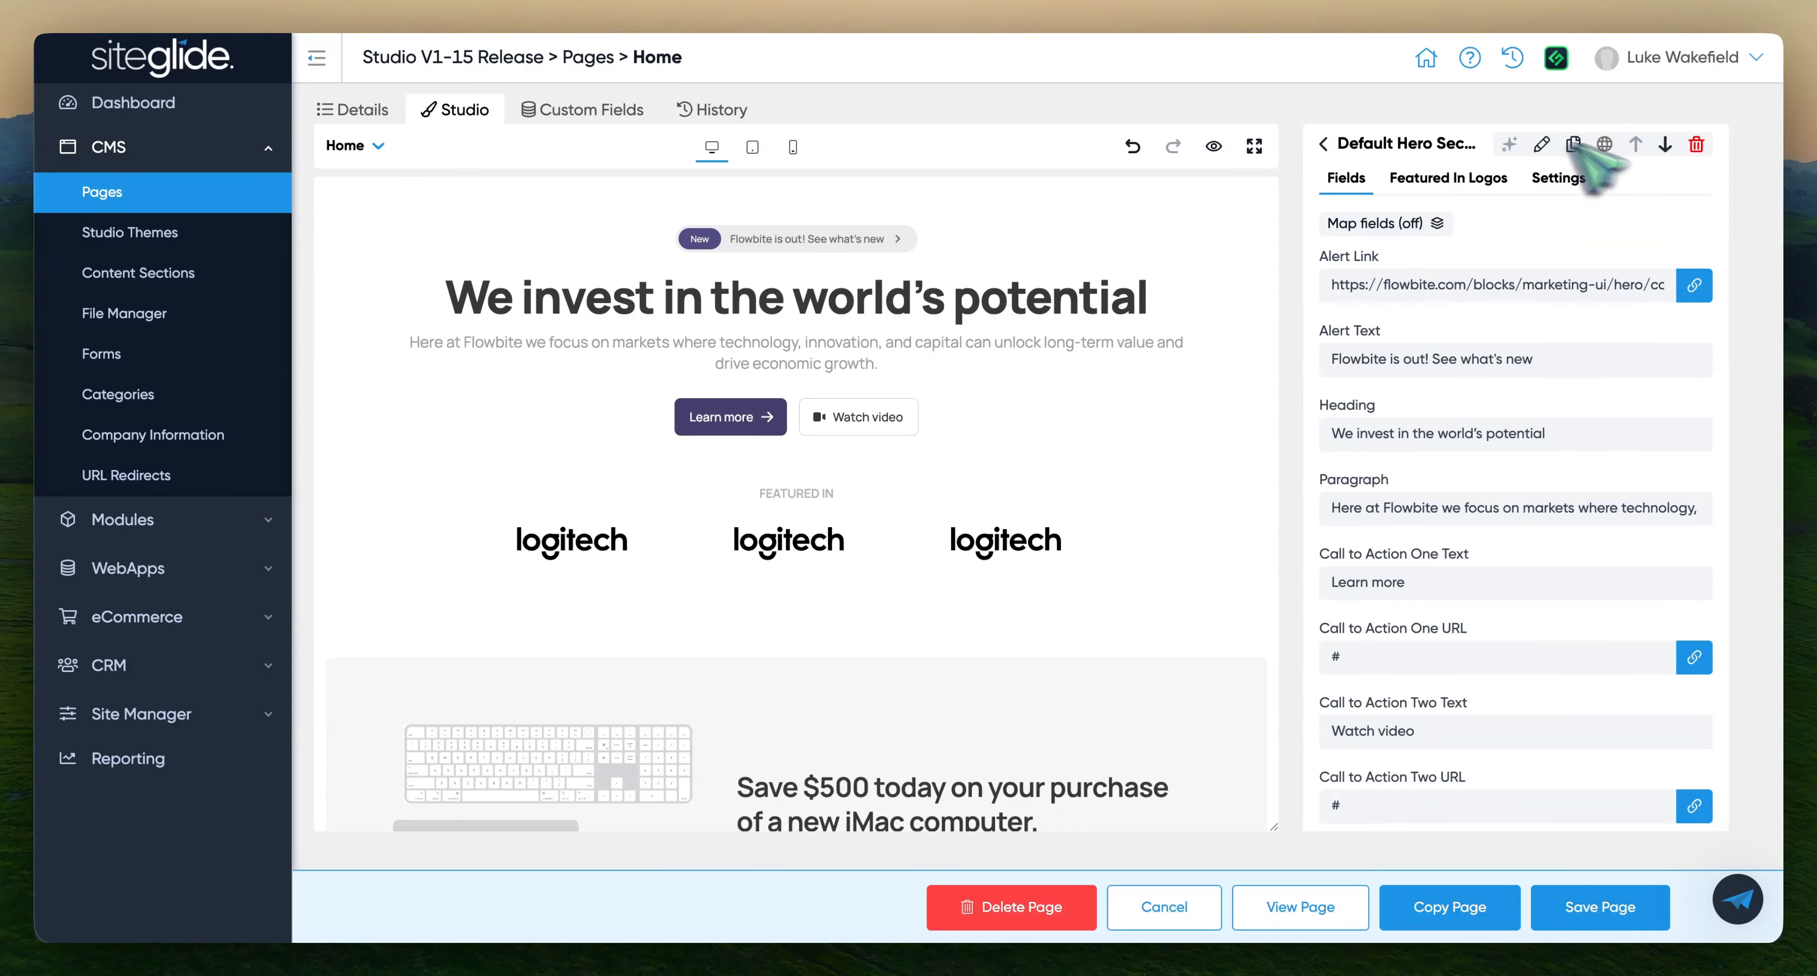
left_click(1453, 145)
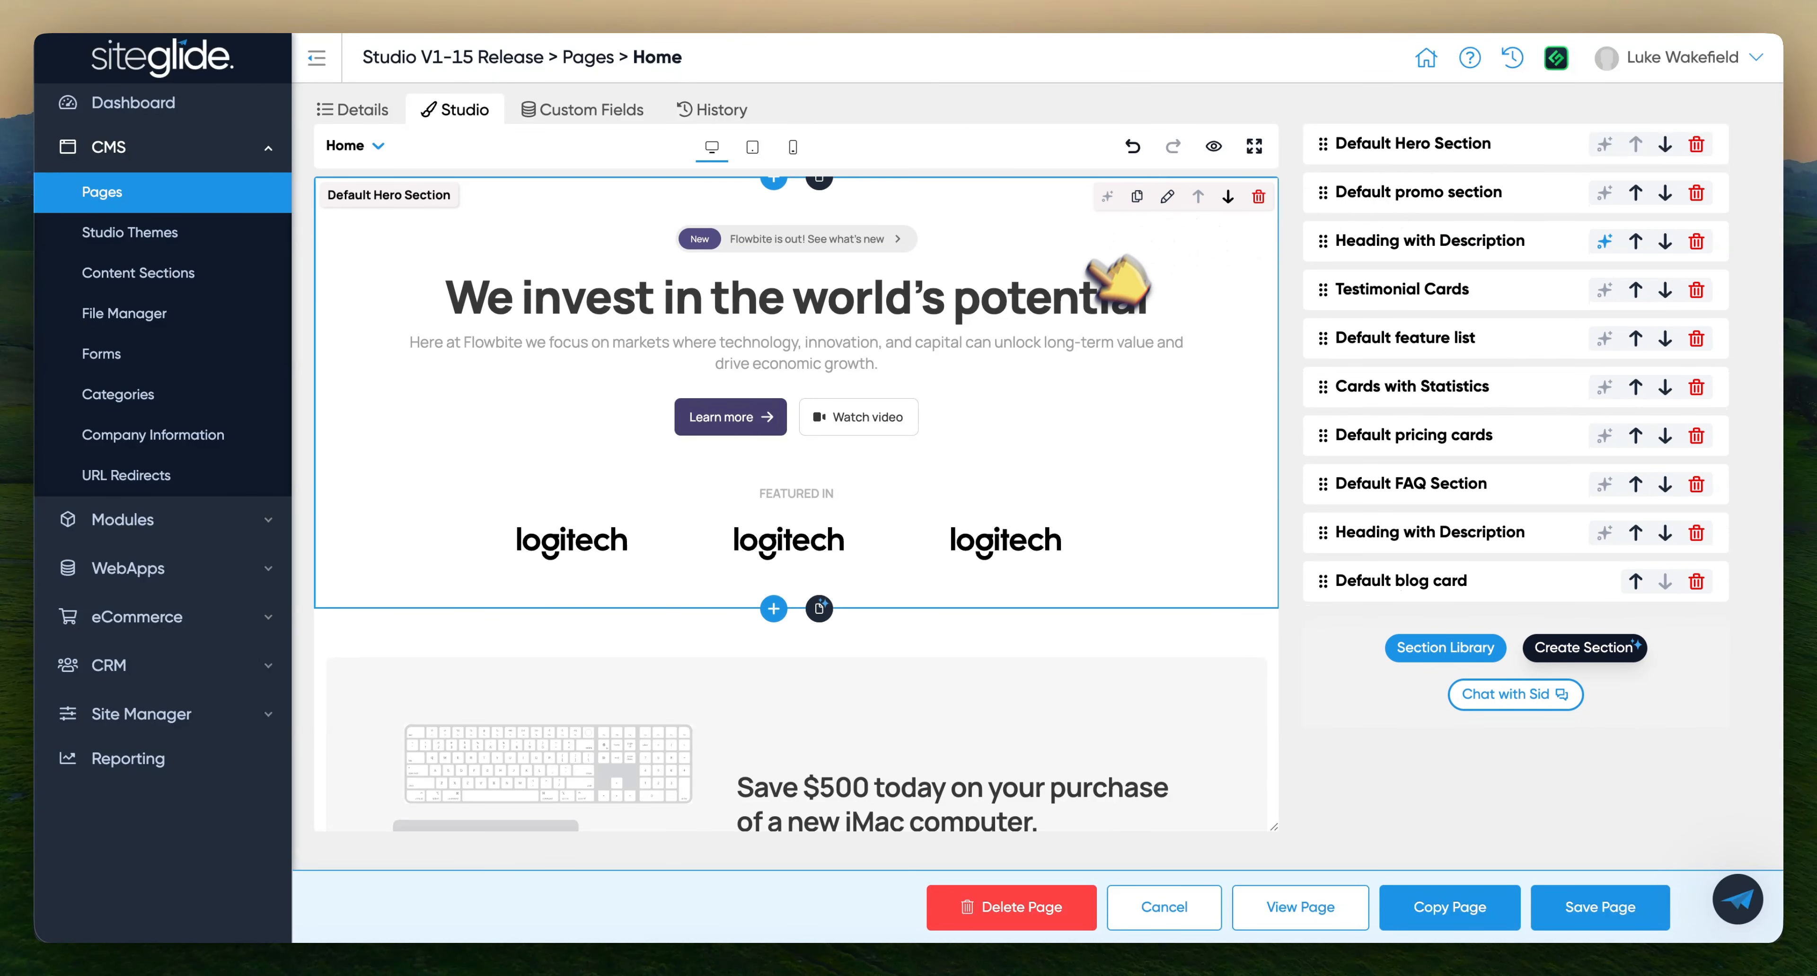
scroll(1008, 588, "down", 1)
scroll(1010, 589, "up", 3)
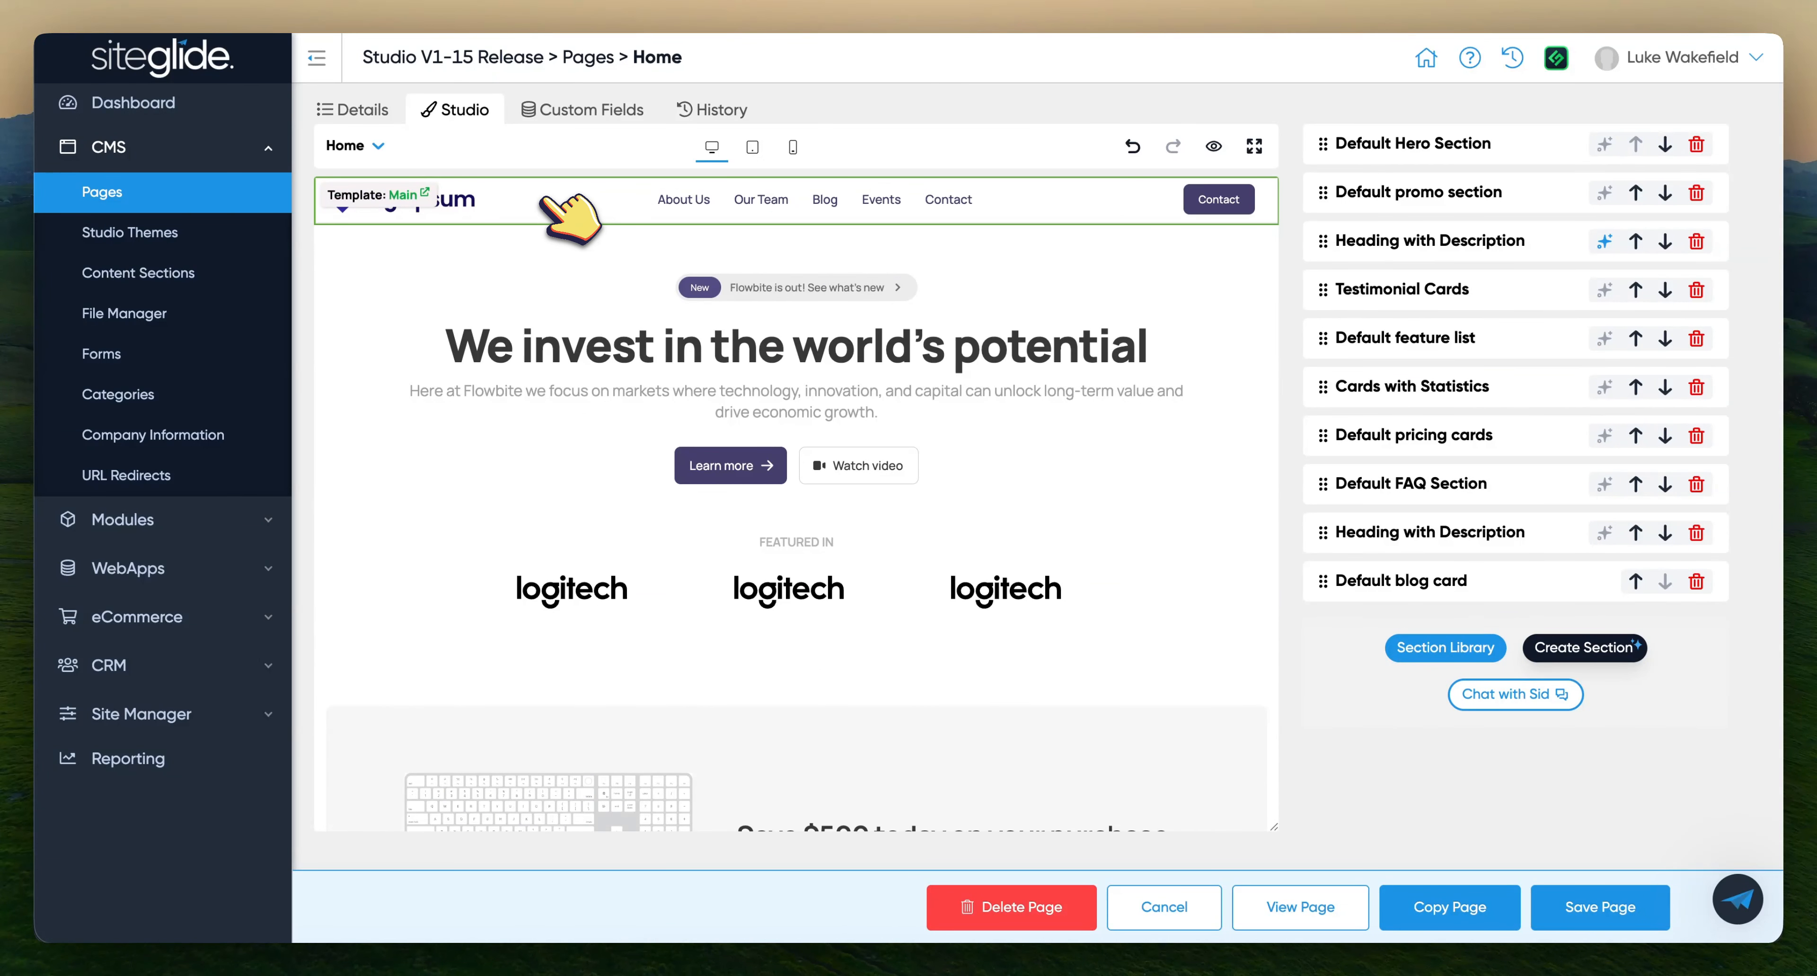
scroll(981, 441, "down", 10)
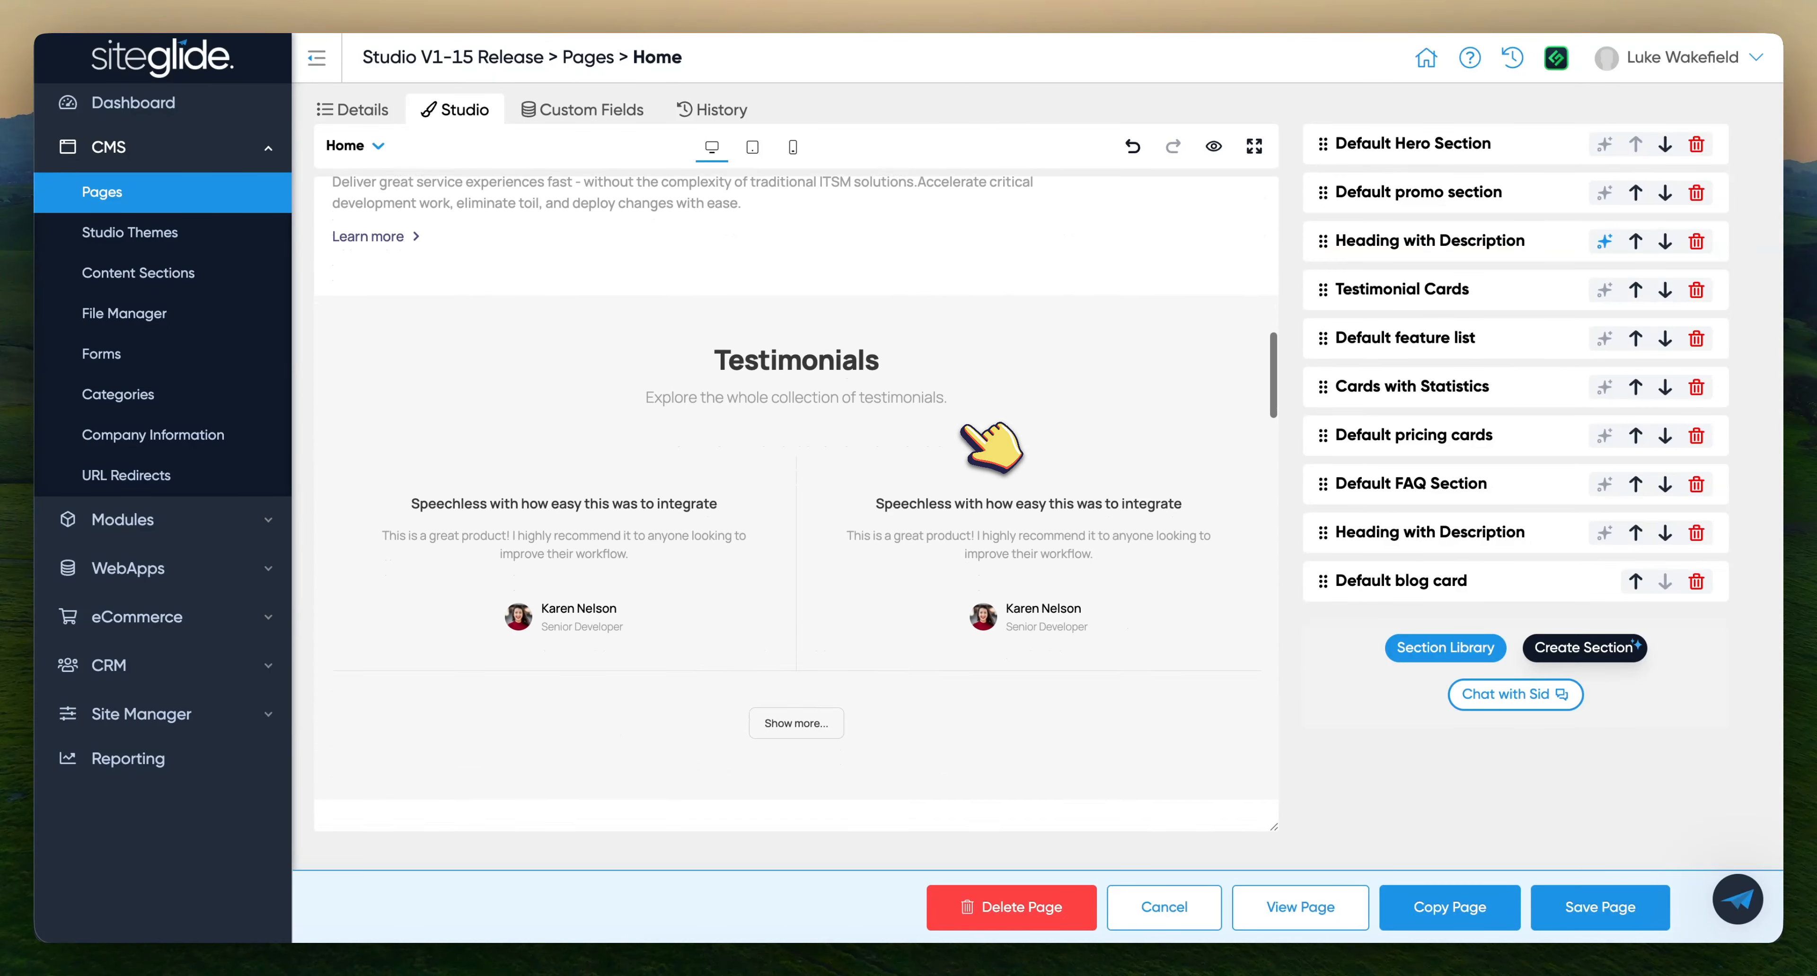
scroll(980, 441, "down", 7)
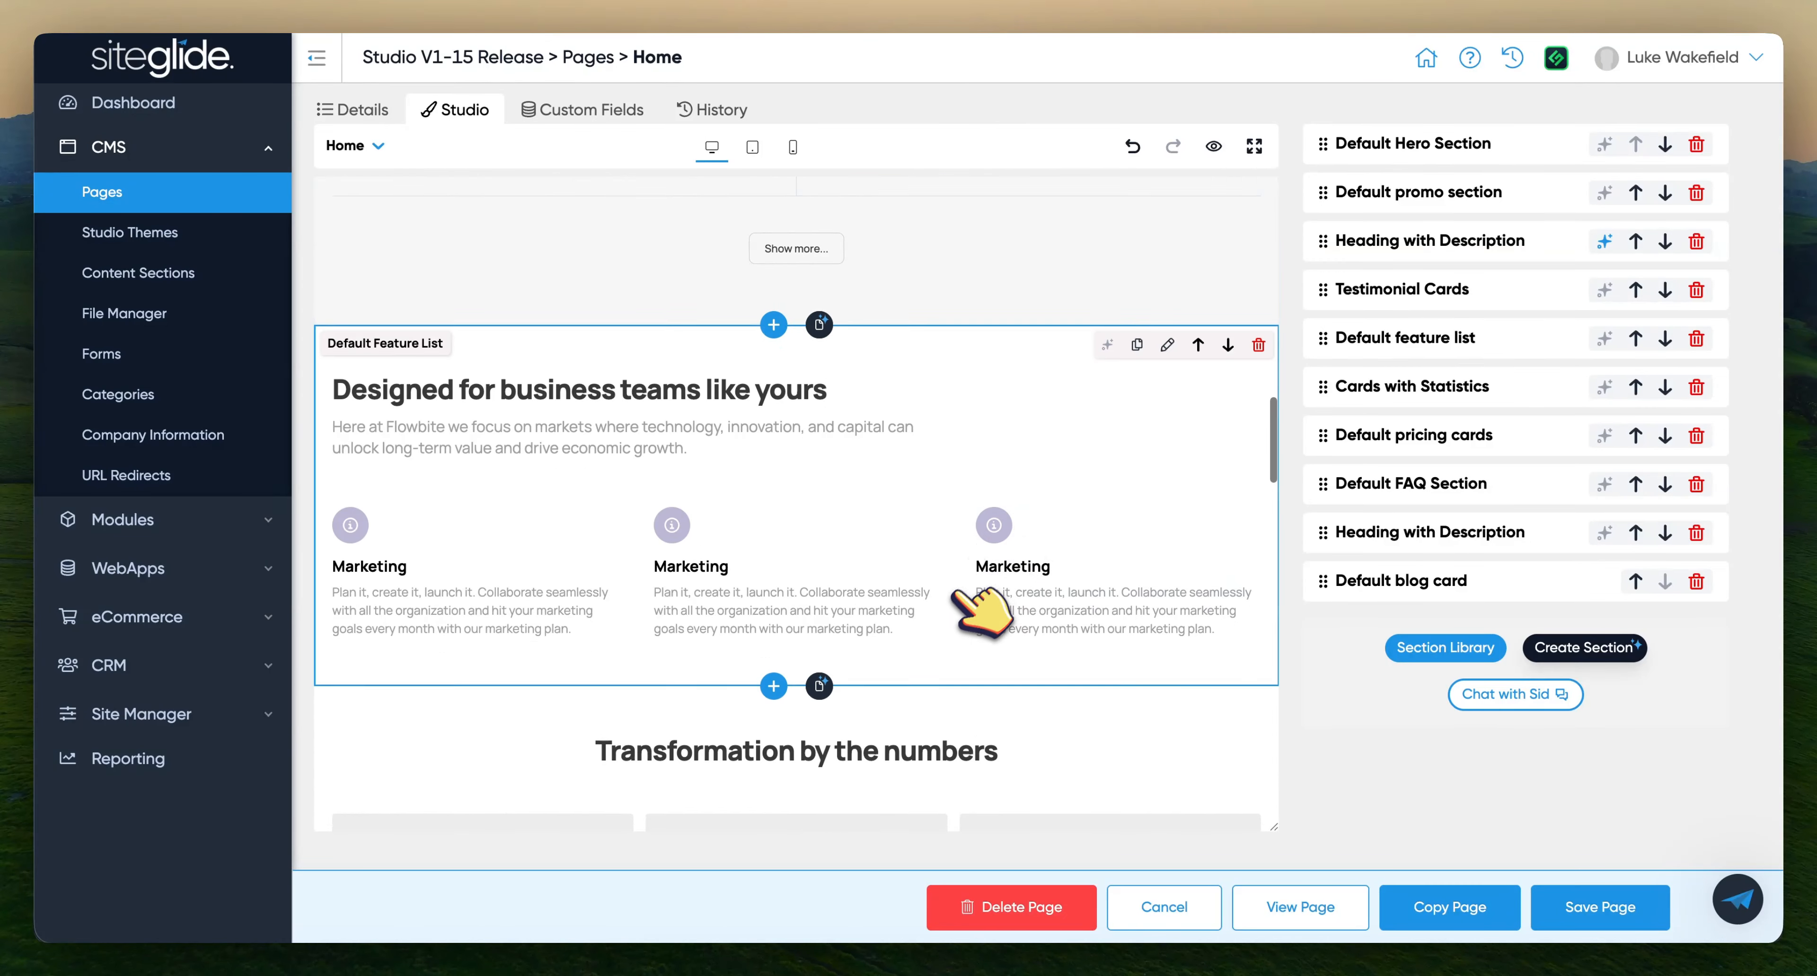
scroll(951, 338, "up", 1)
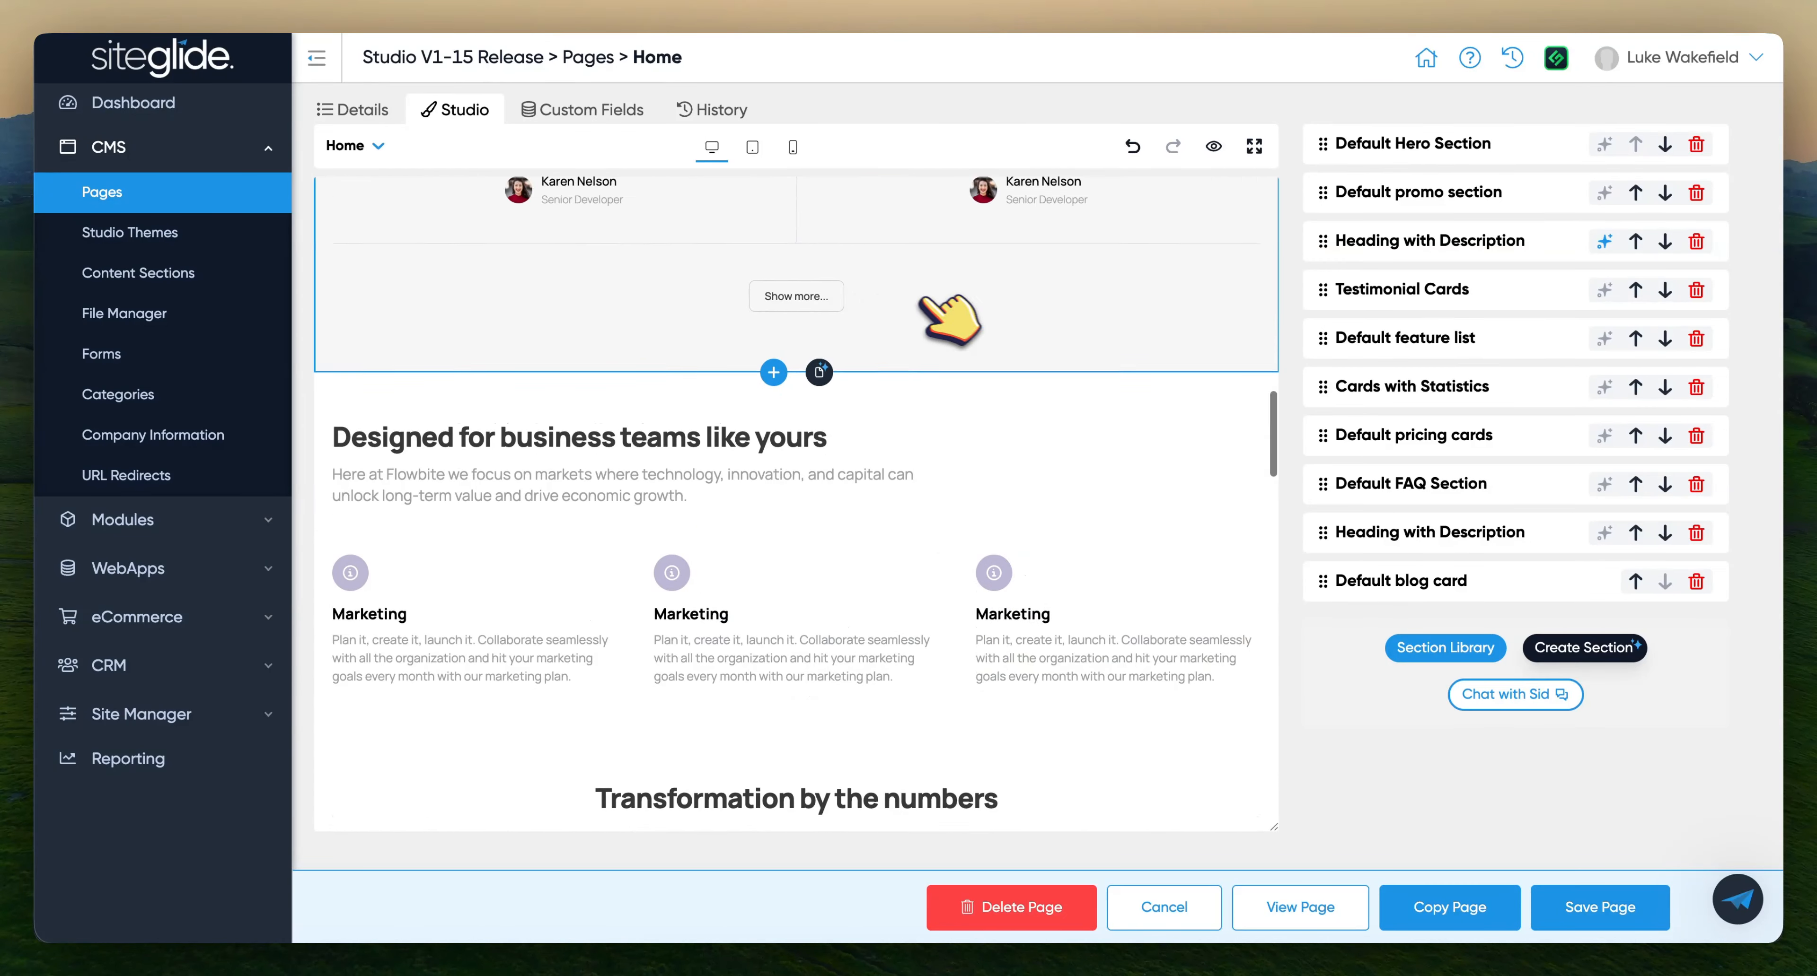
scroll(922, 300, "up", 15)
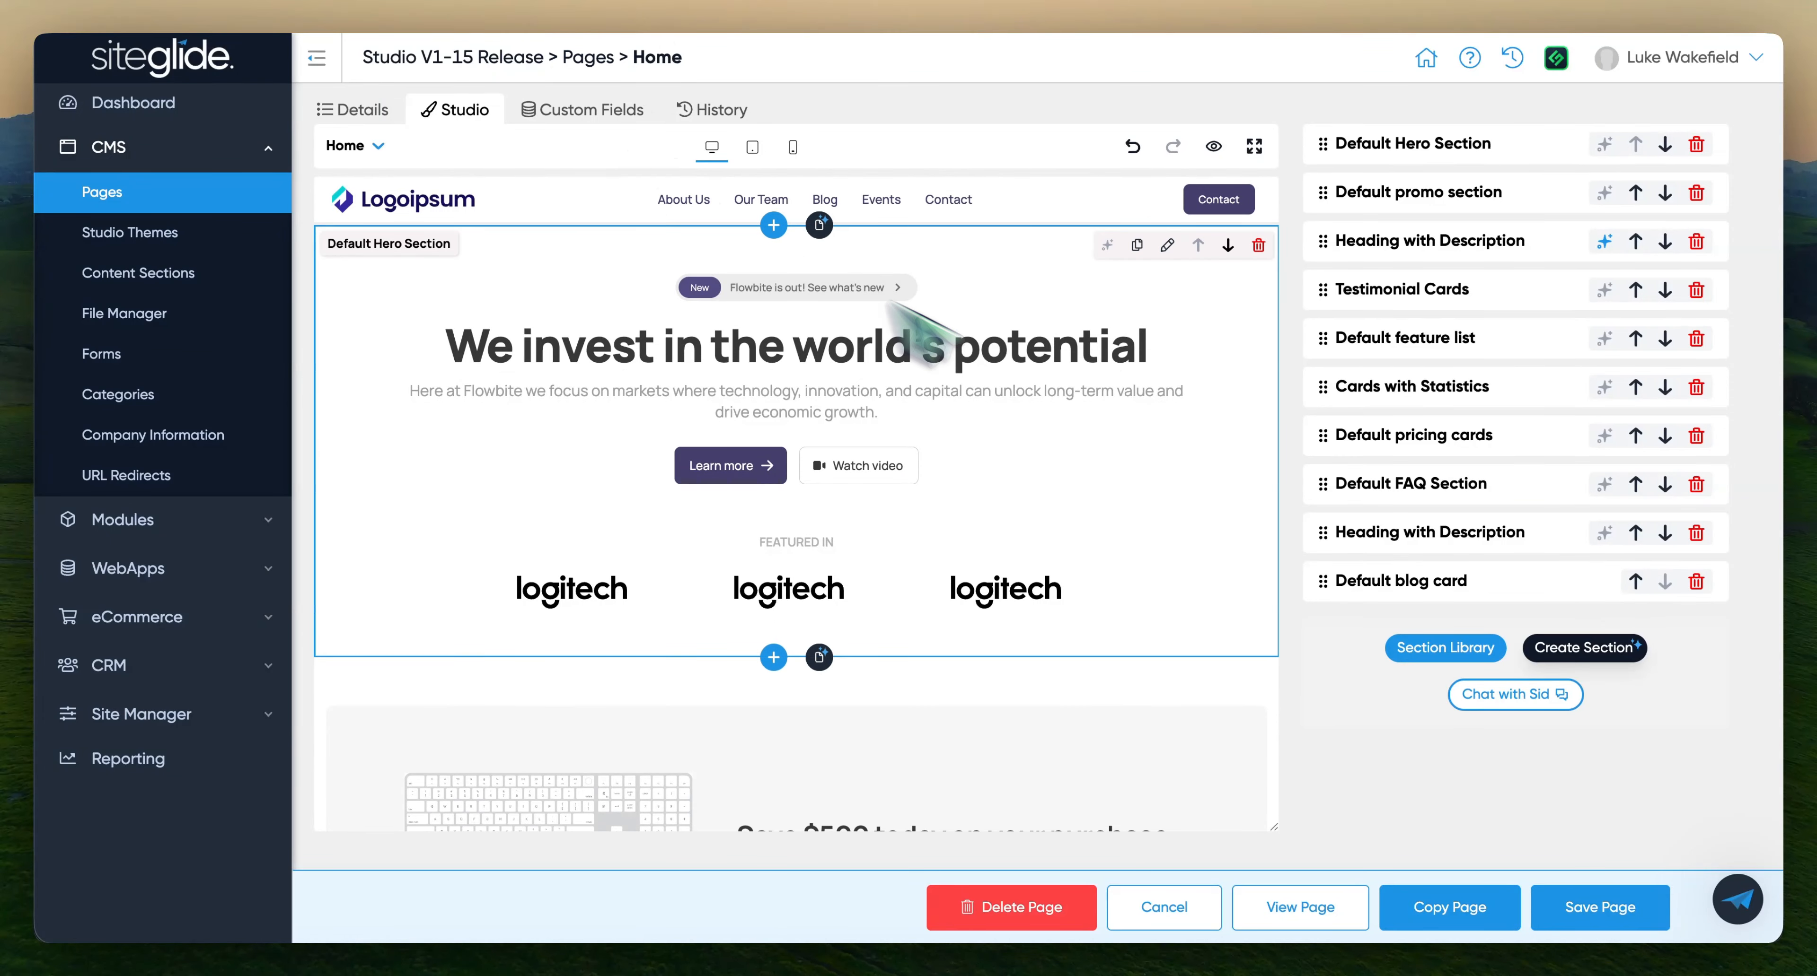